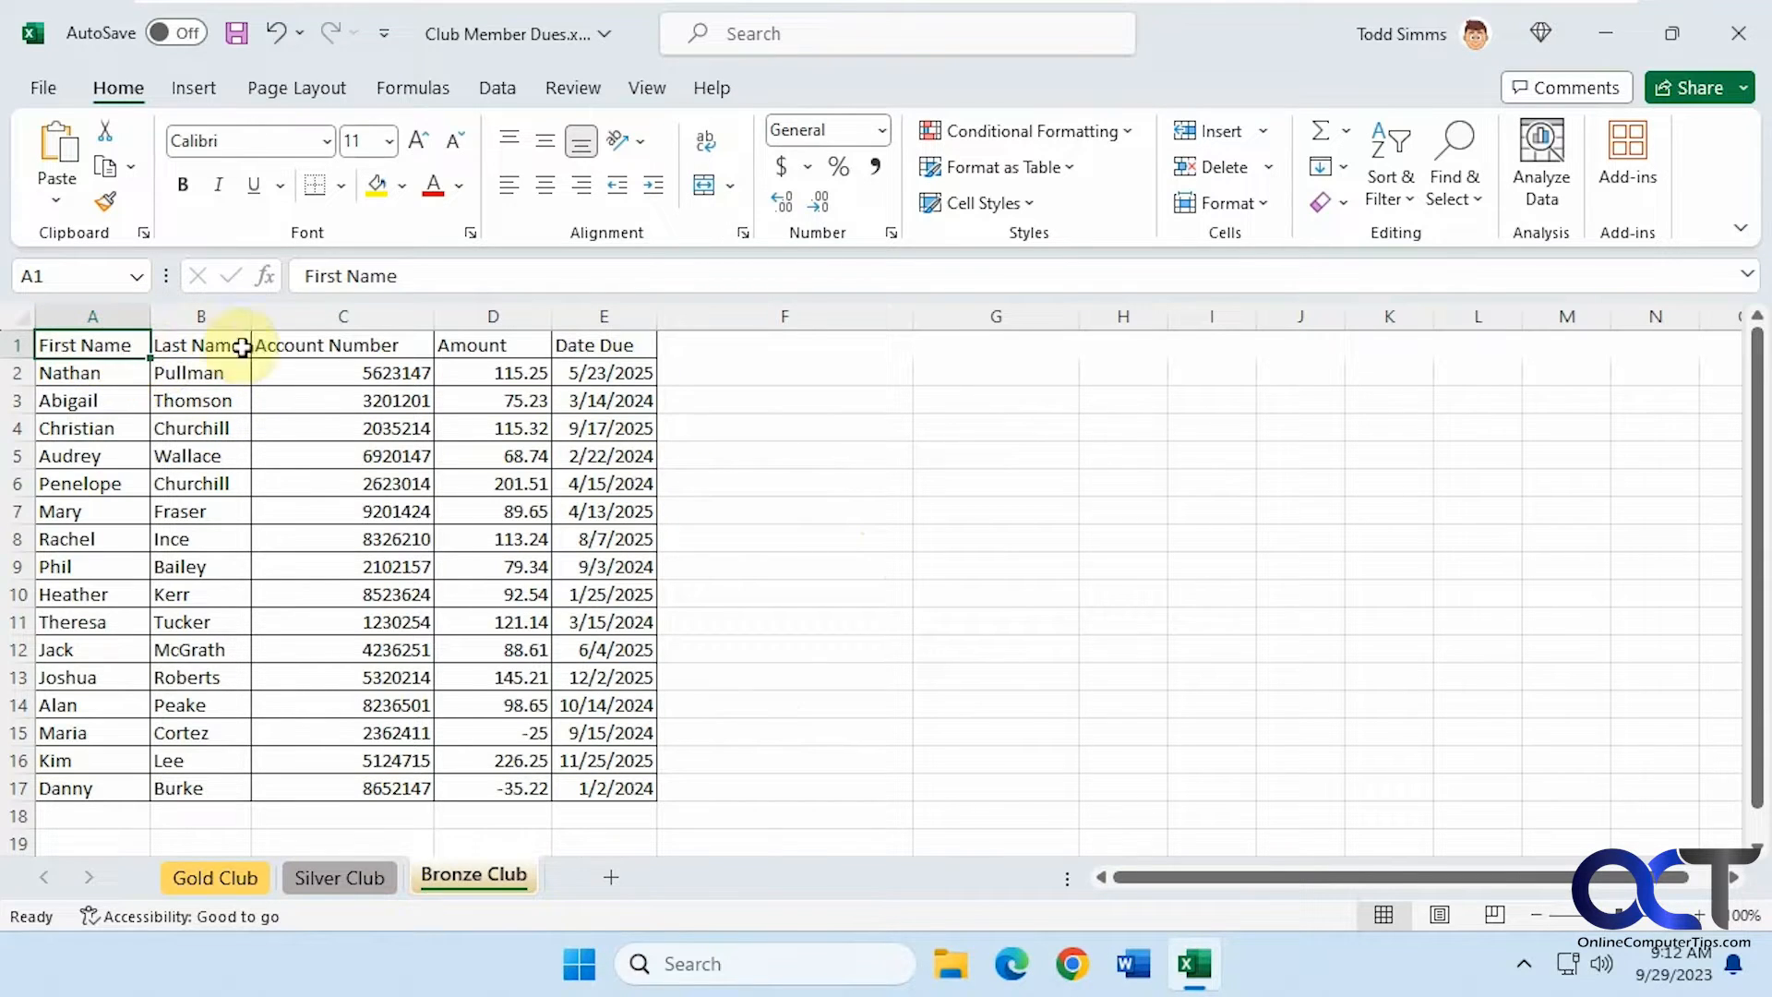
# Browse the cell styles gallery and the New Cell Style dialog for the data range A1:E17 without creating a style
pyautogui.moveTo(79, 344); pyautogui.dragTo(616, 790)
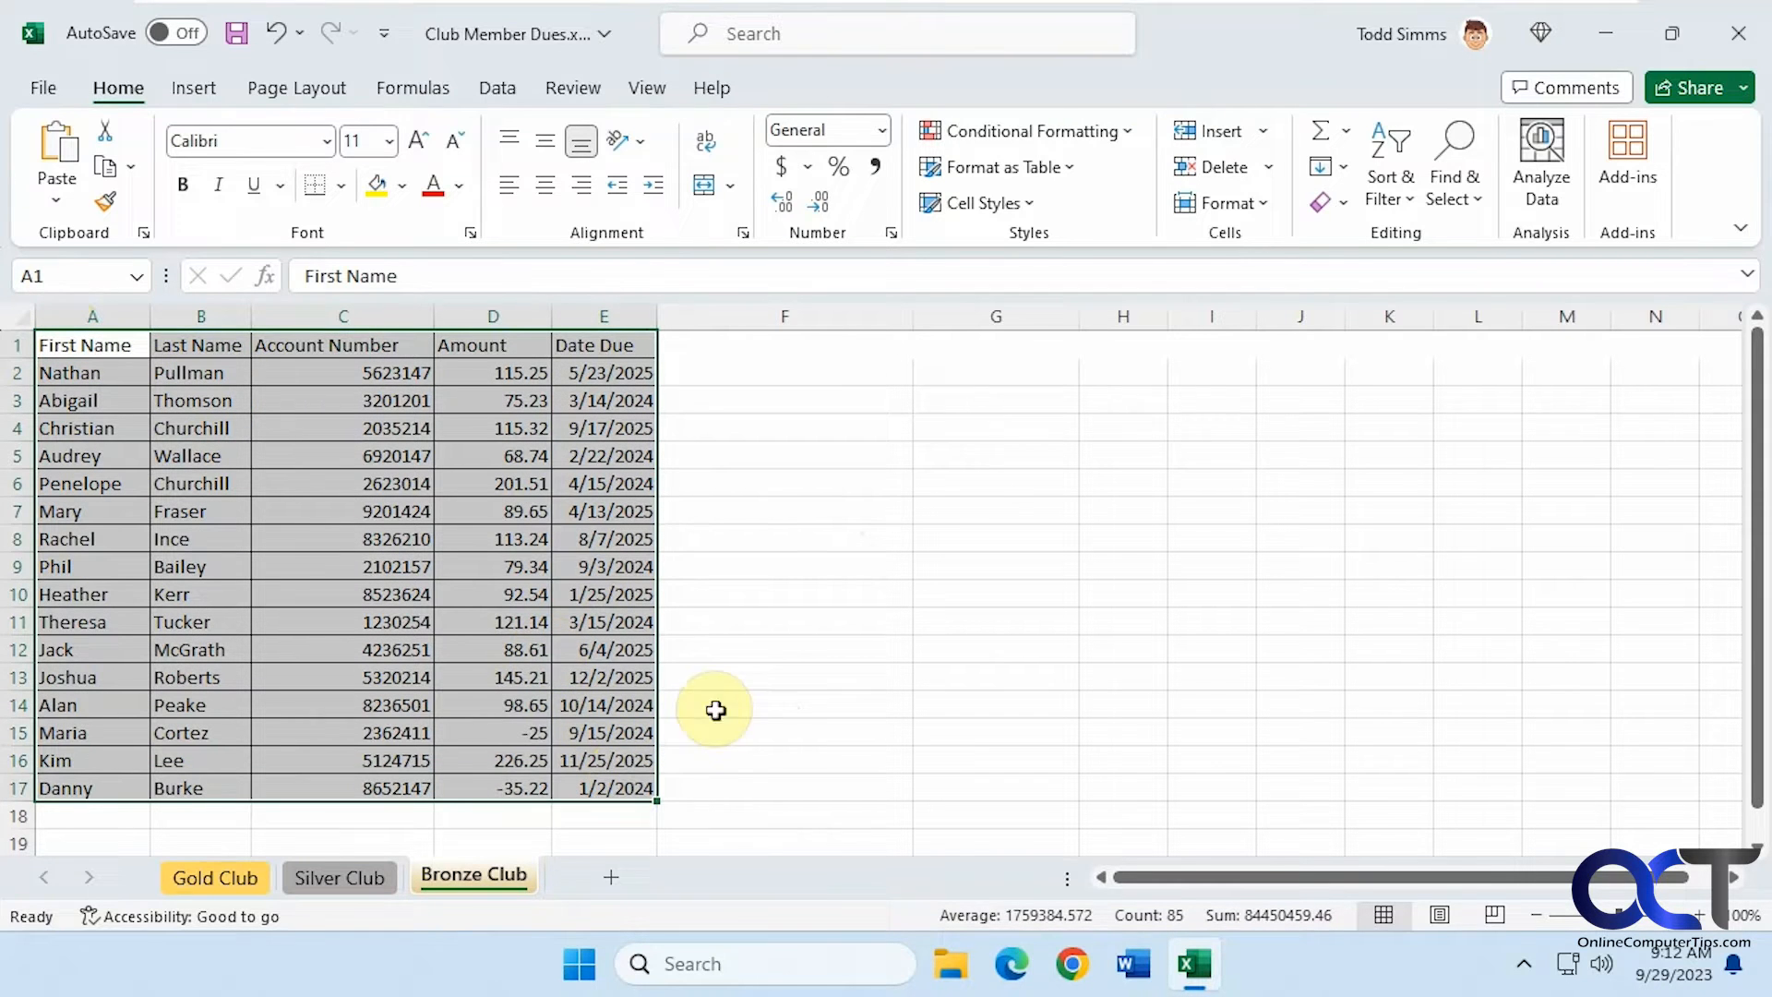
pyautogui.click(1028, 205)
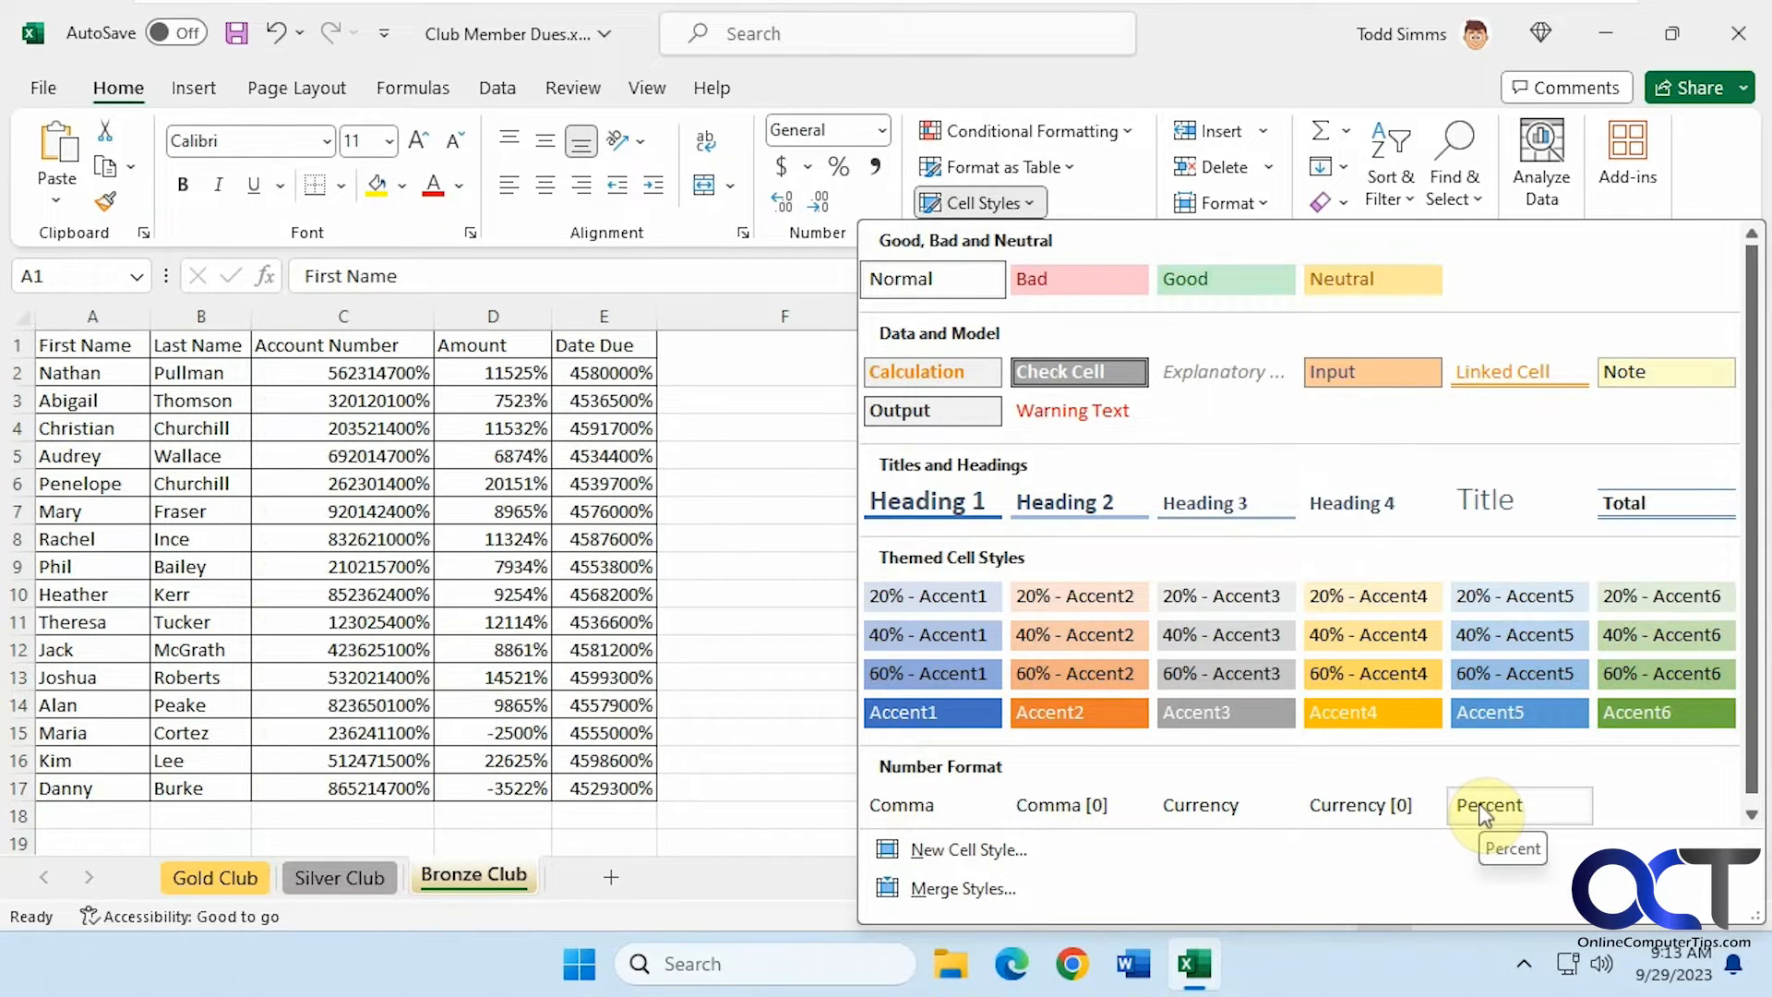
pyautogui.click(1006, 850)
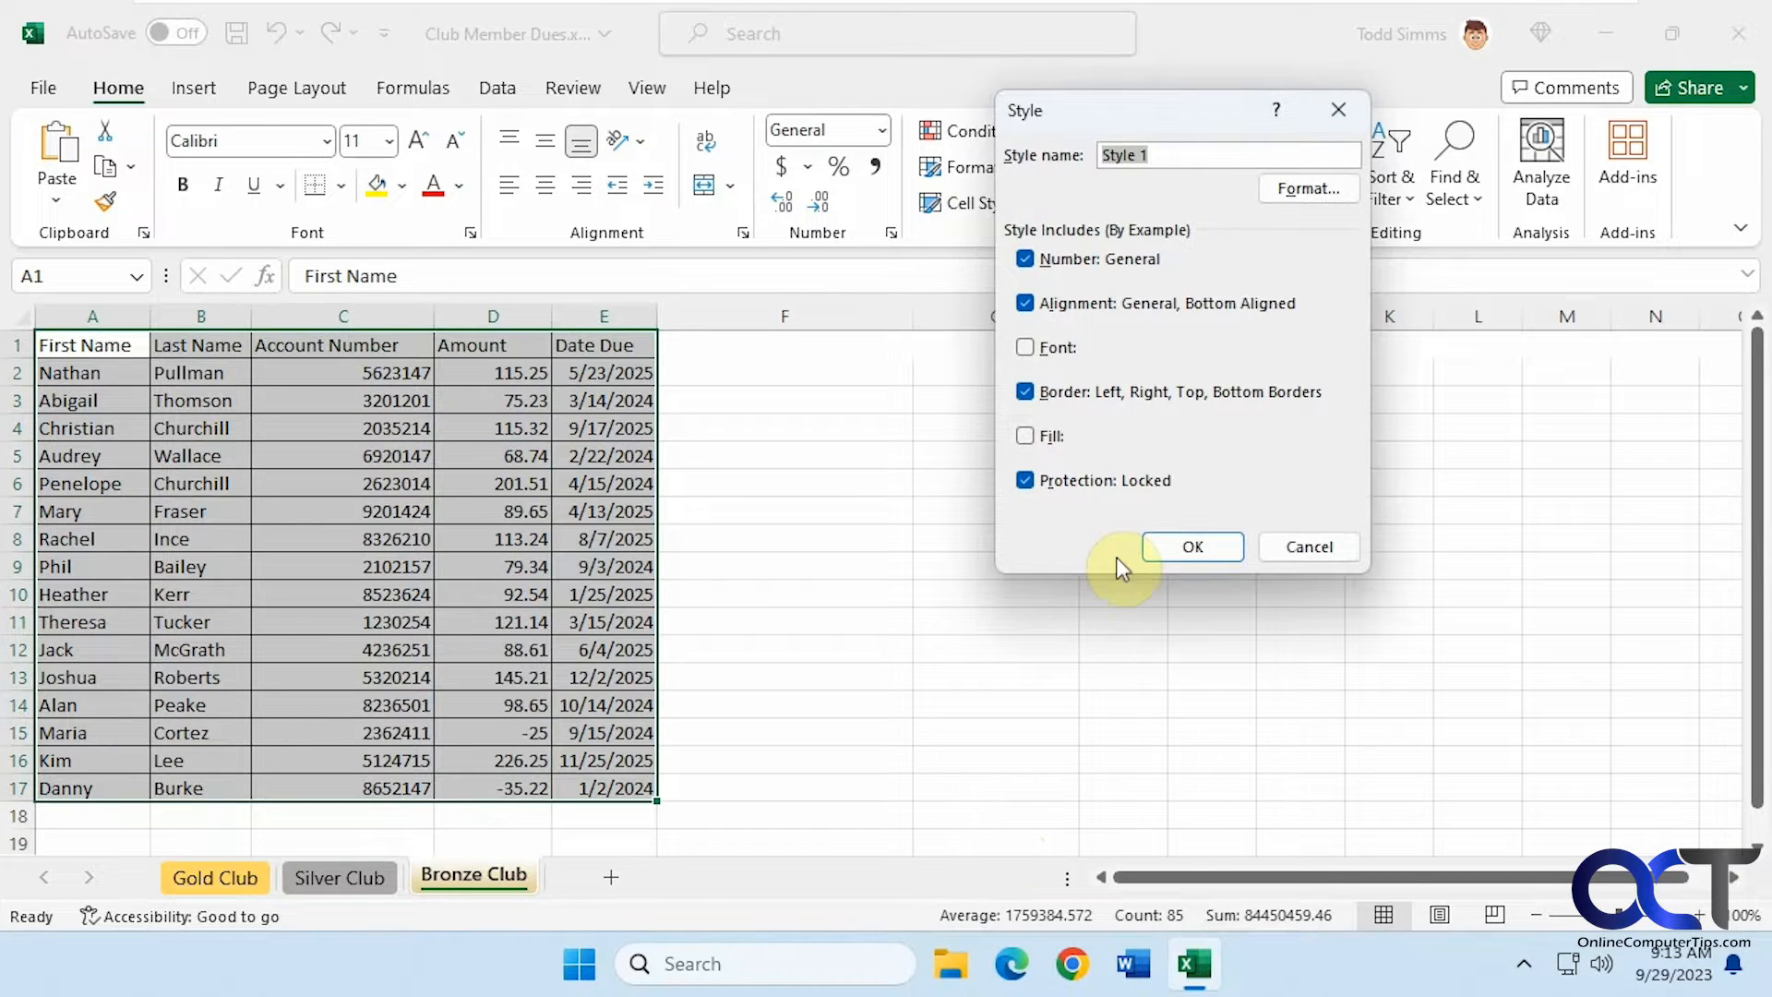
pyautogui.click(1326, 545)
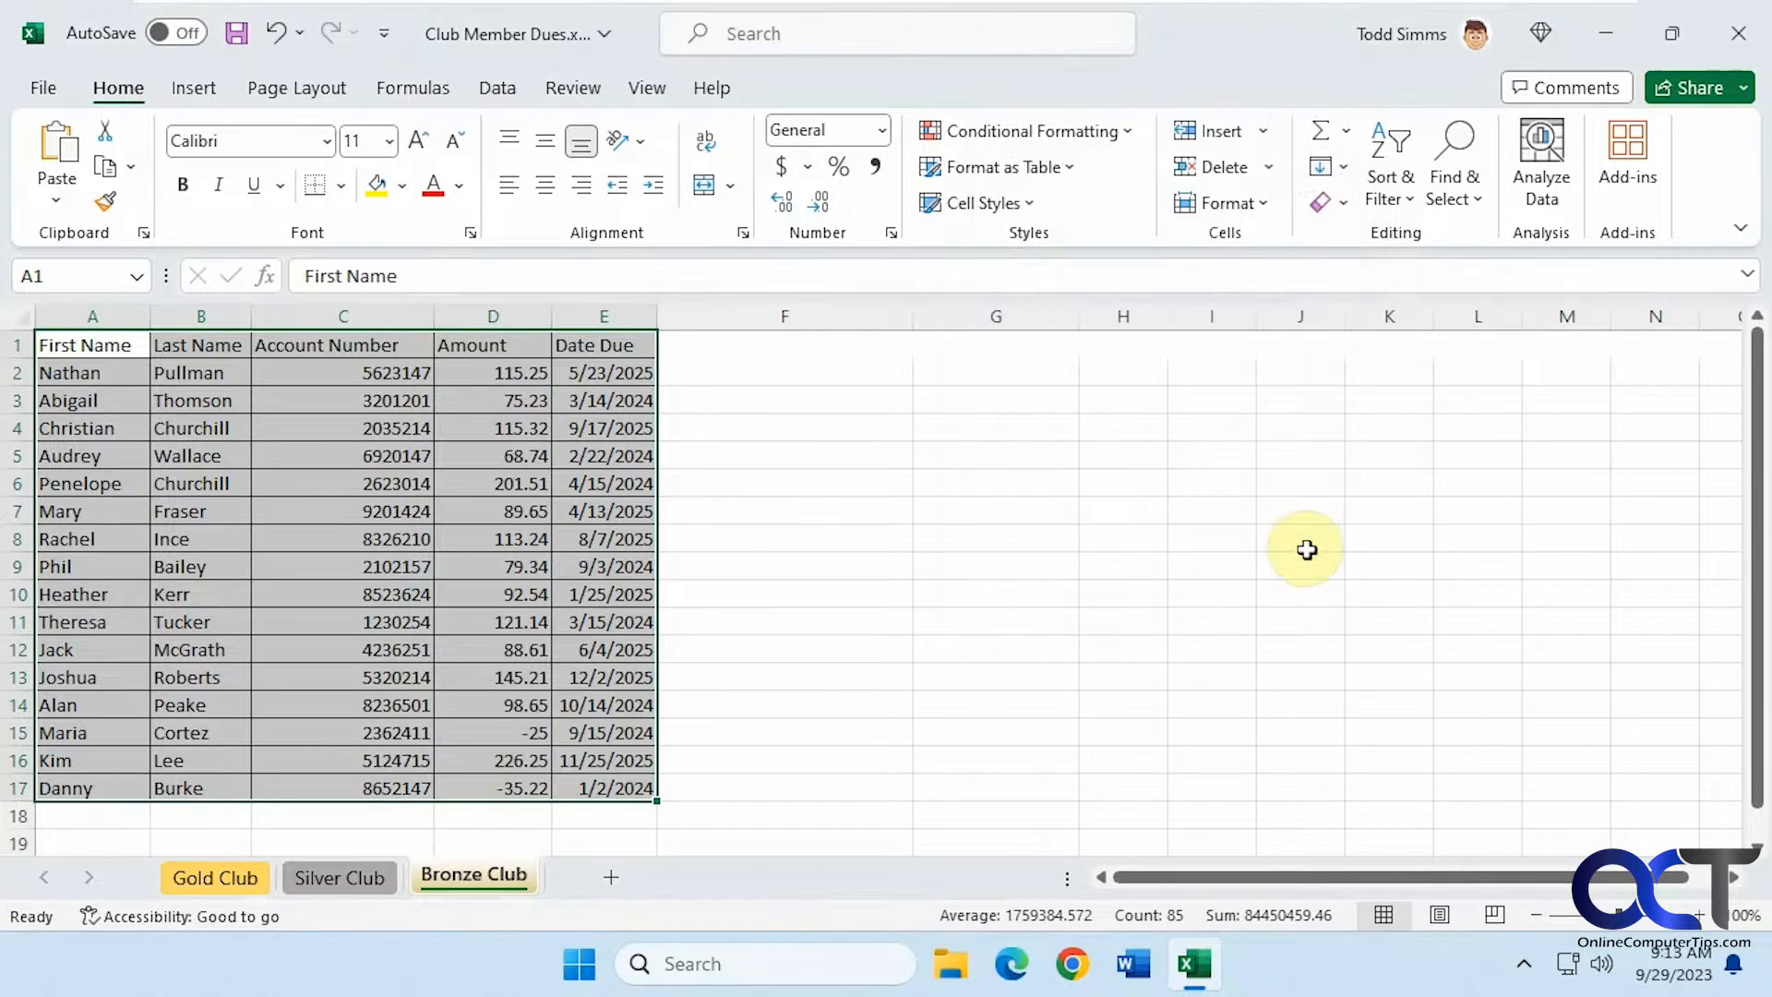
pyautogui.click(978, 203)
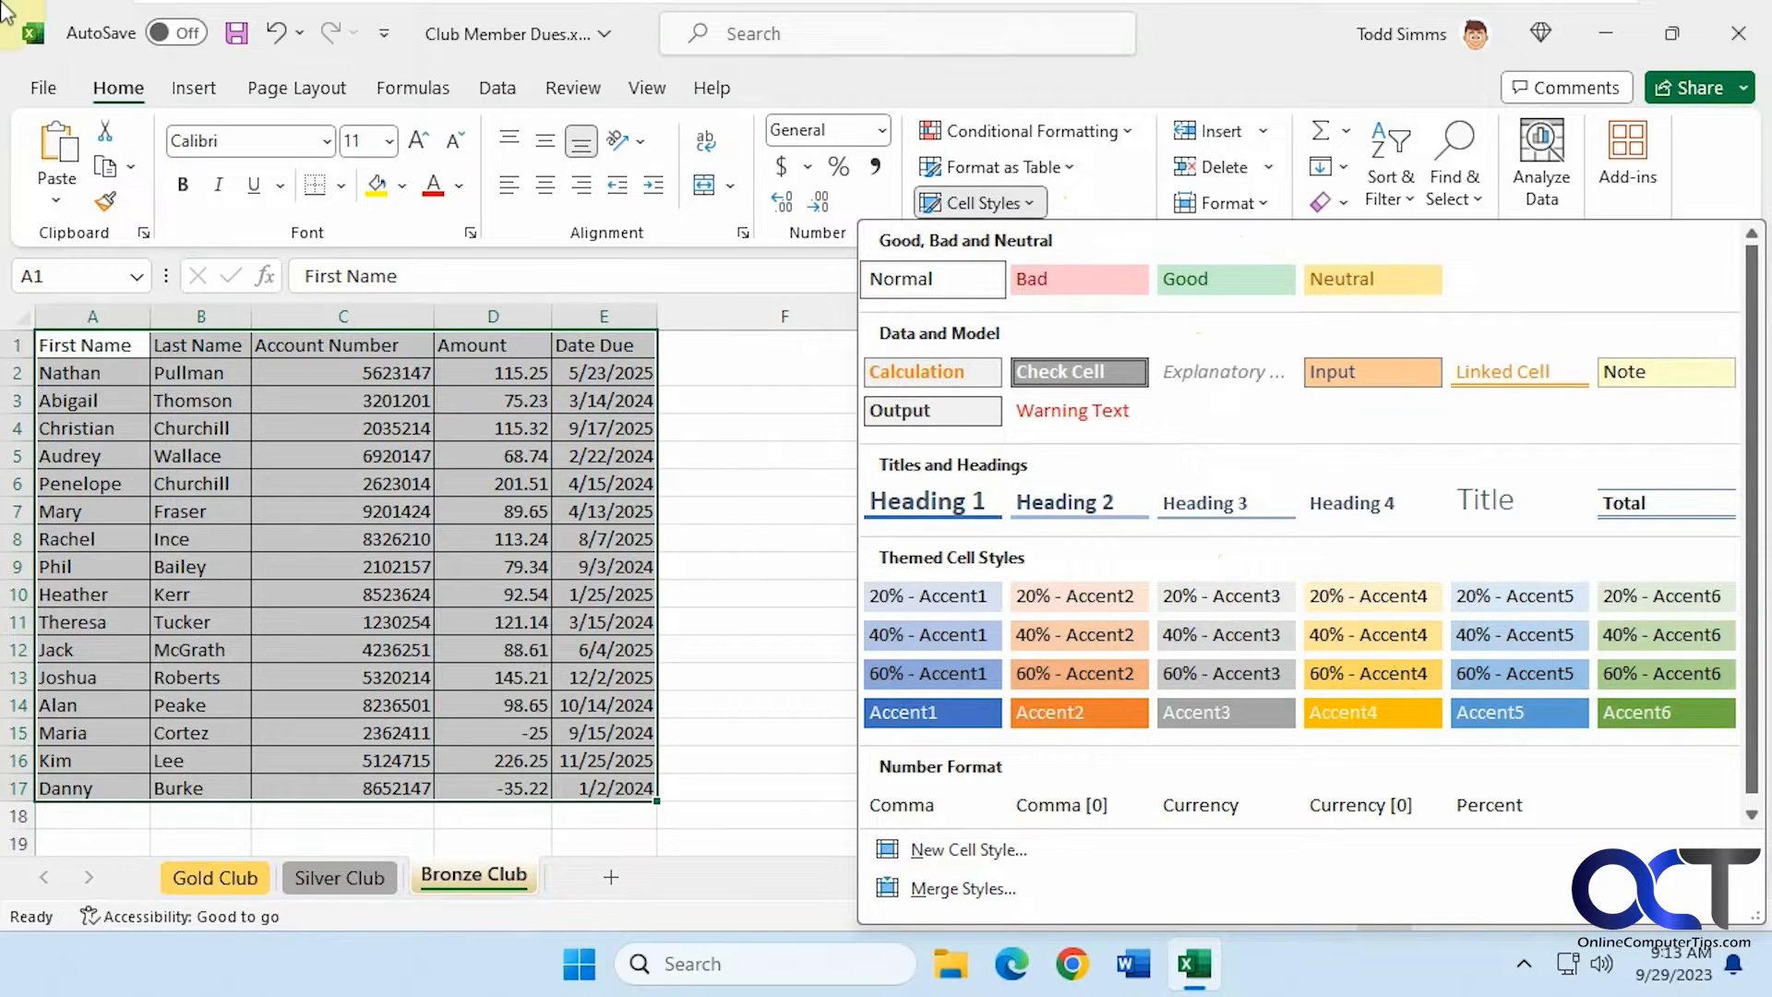
pyautogui.press('Escape')
pyautogui.click(849, 420)
pyautogui.click(806, 346)
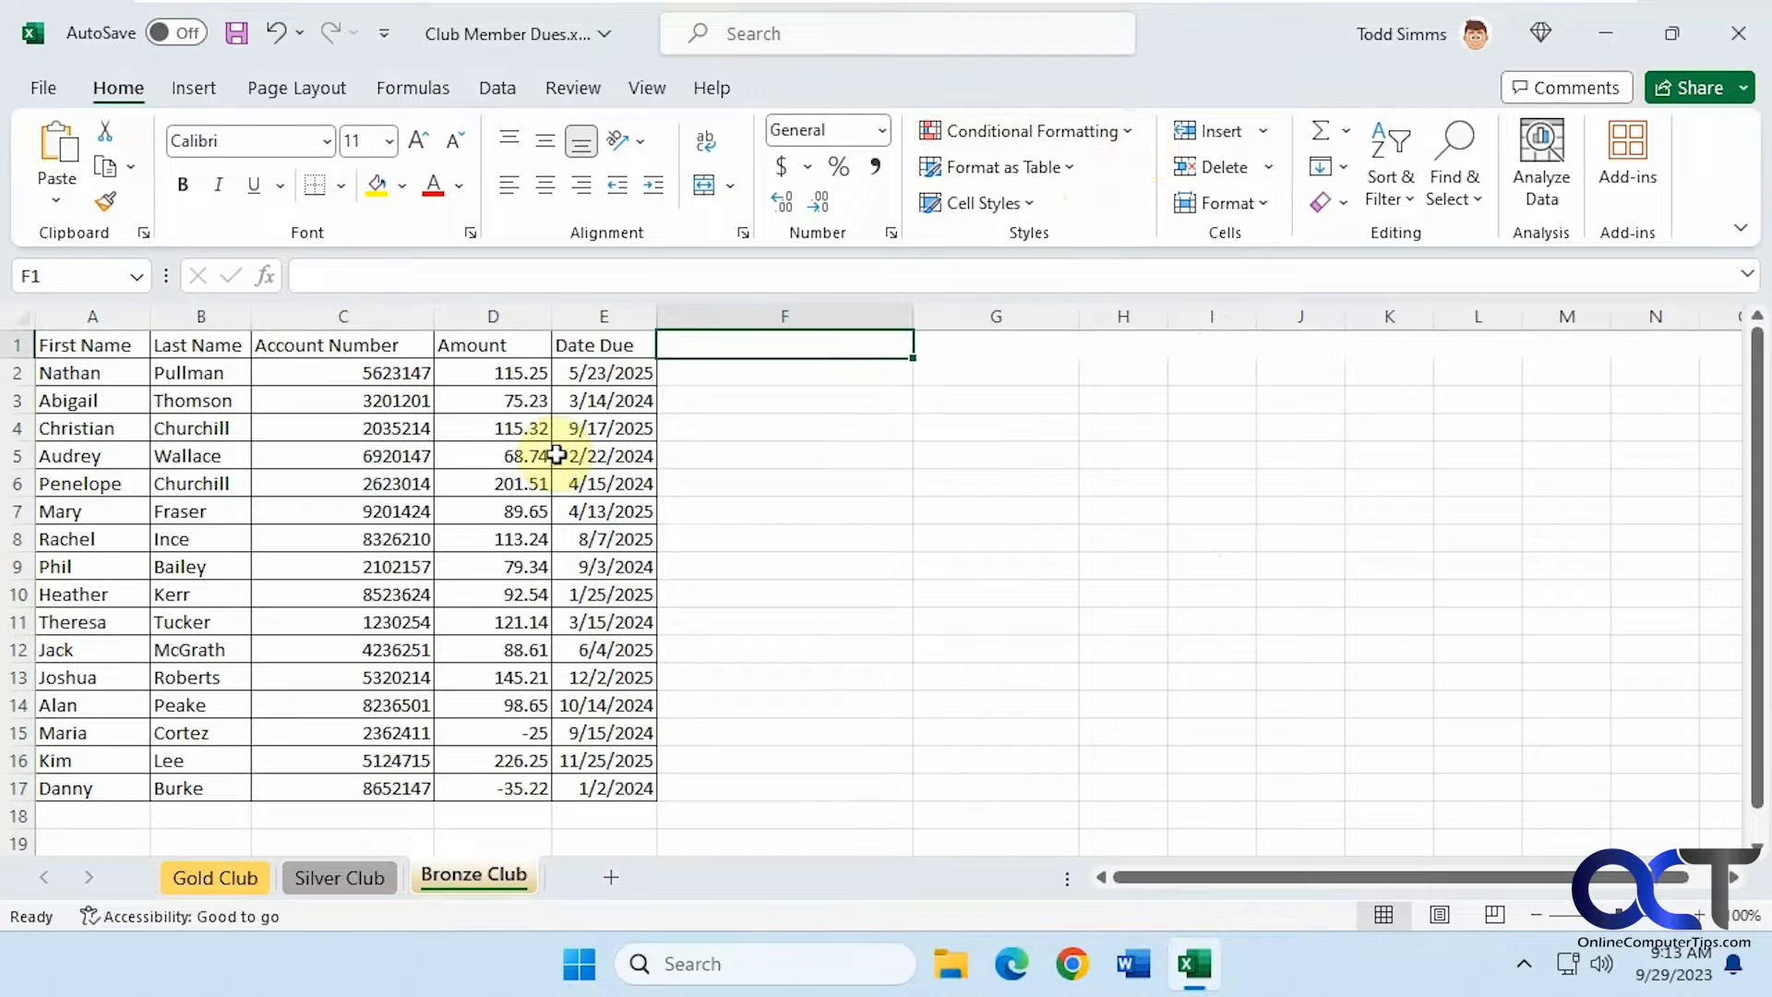
# Highlight Amount cells D2:D17 greater than 100 with a Light Red Fill using a conditional formatting rule
pyautogui.moveTo(502, 374); pyautogui.dragTo(513, 789)
pyautogui.click(1130, 134)
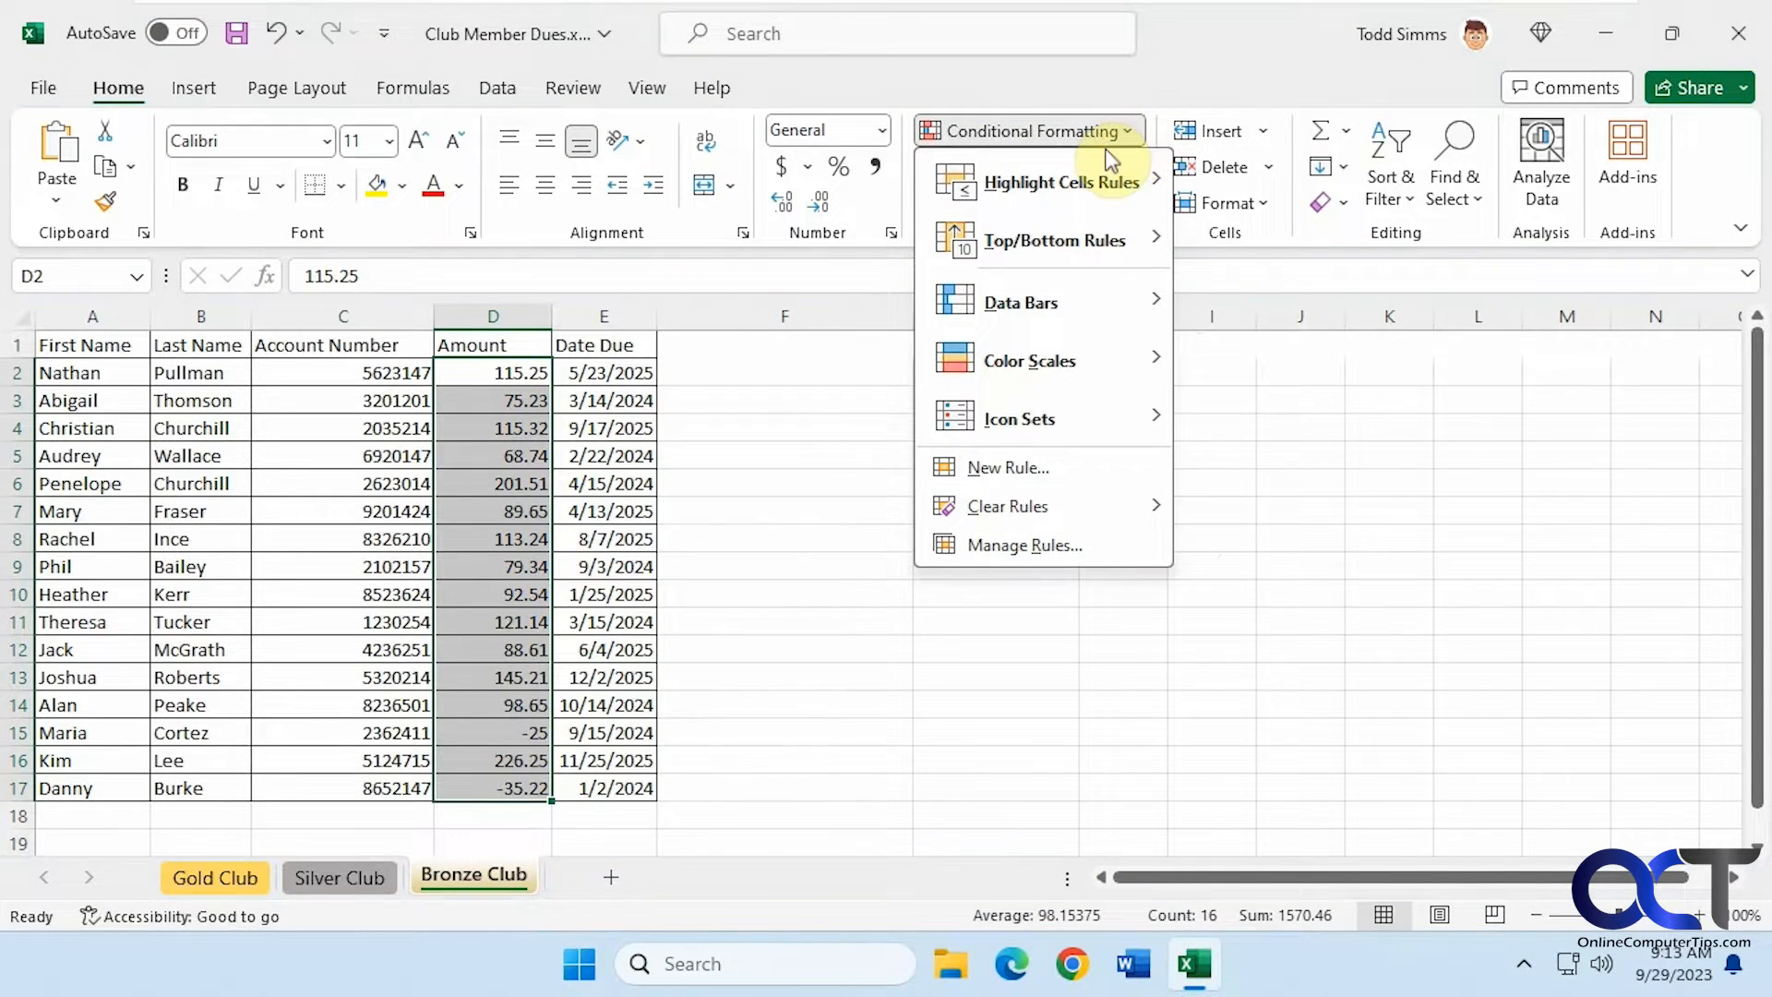
pyautogui.moveTo(1083, 189)
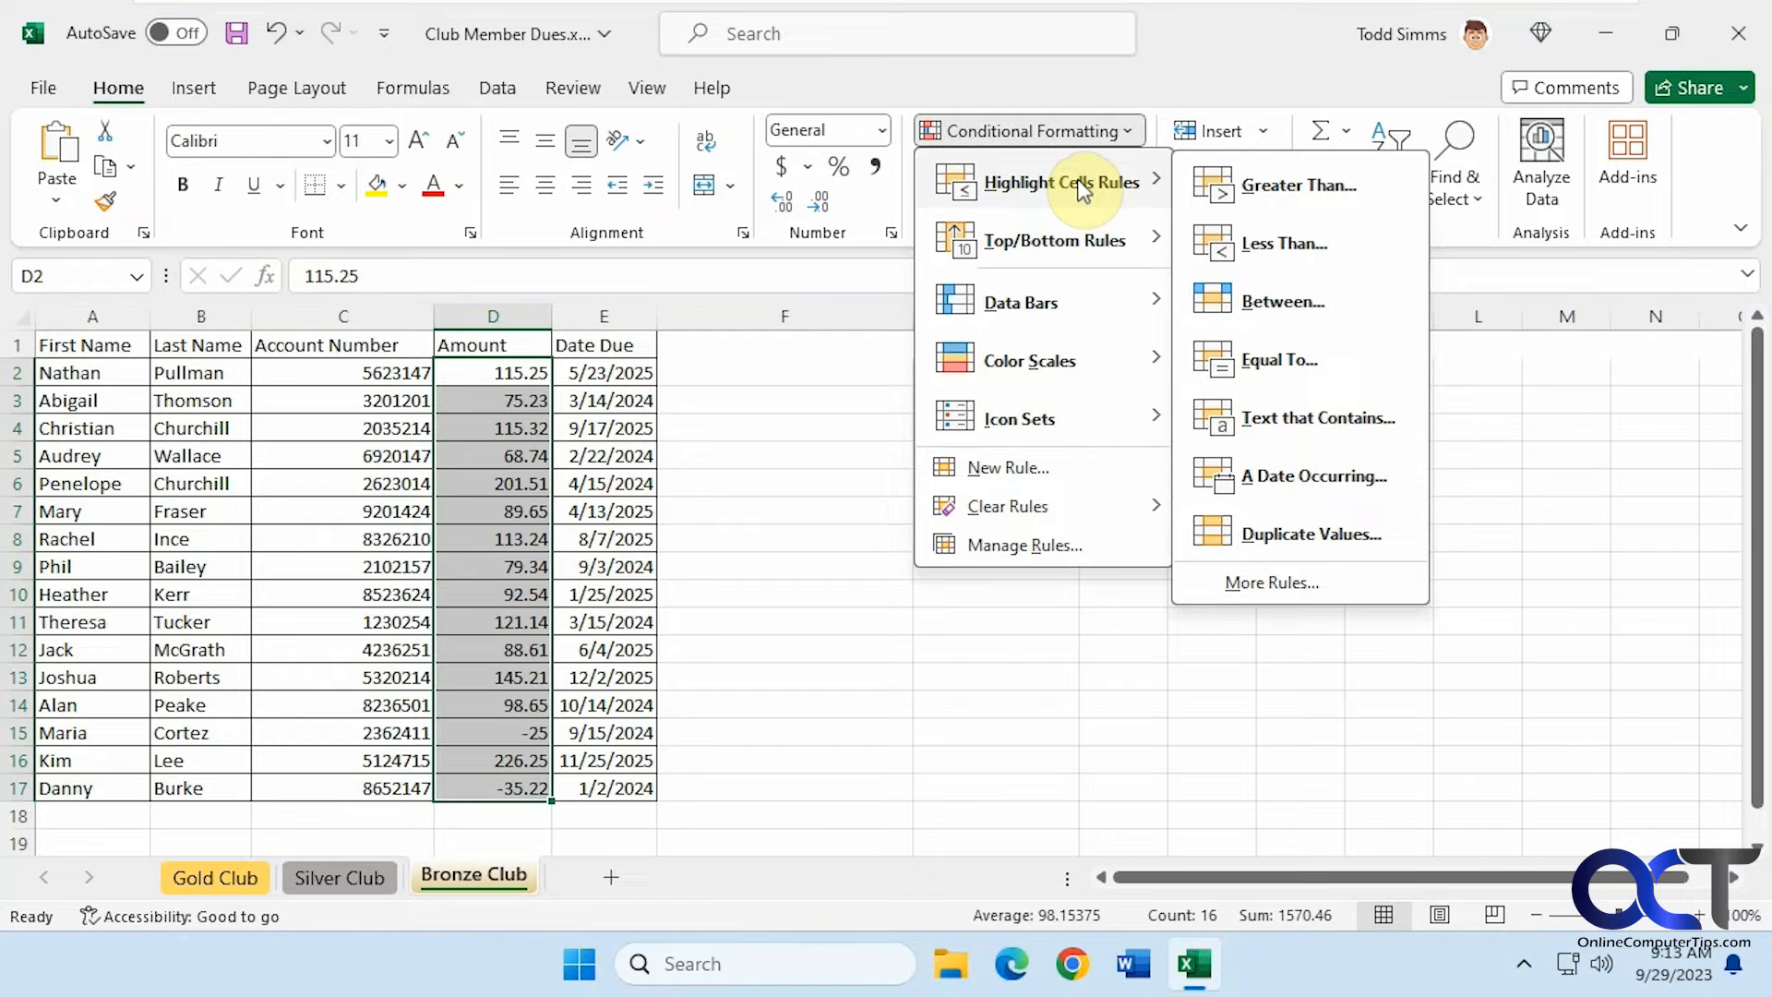
pyautogui.click(1250, 186)
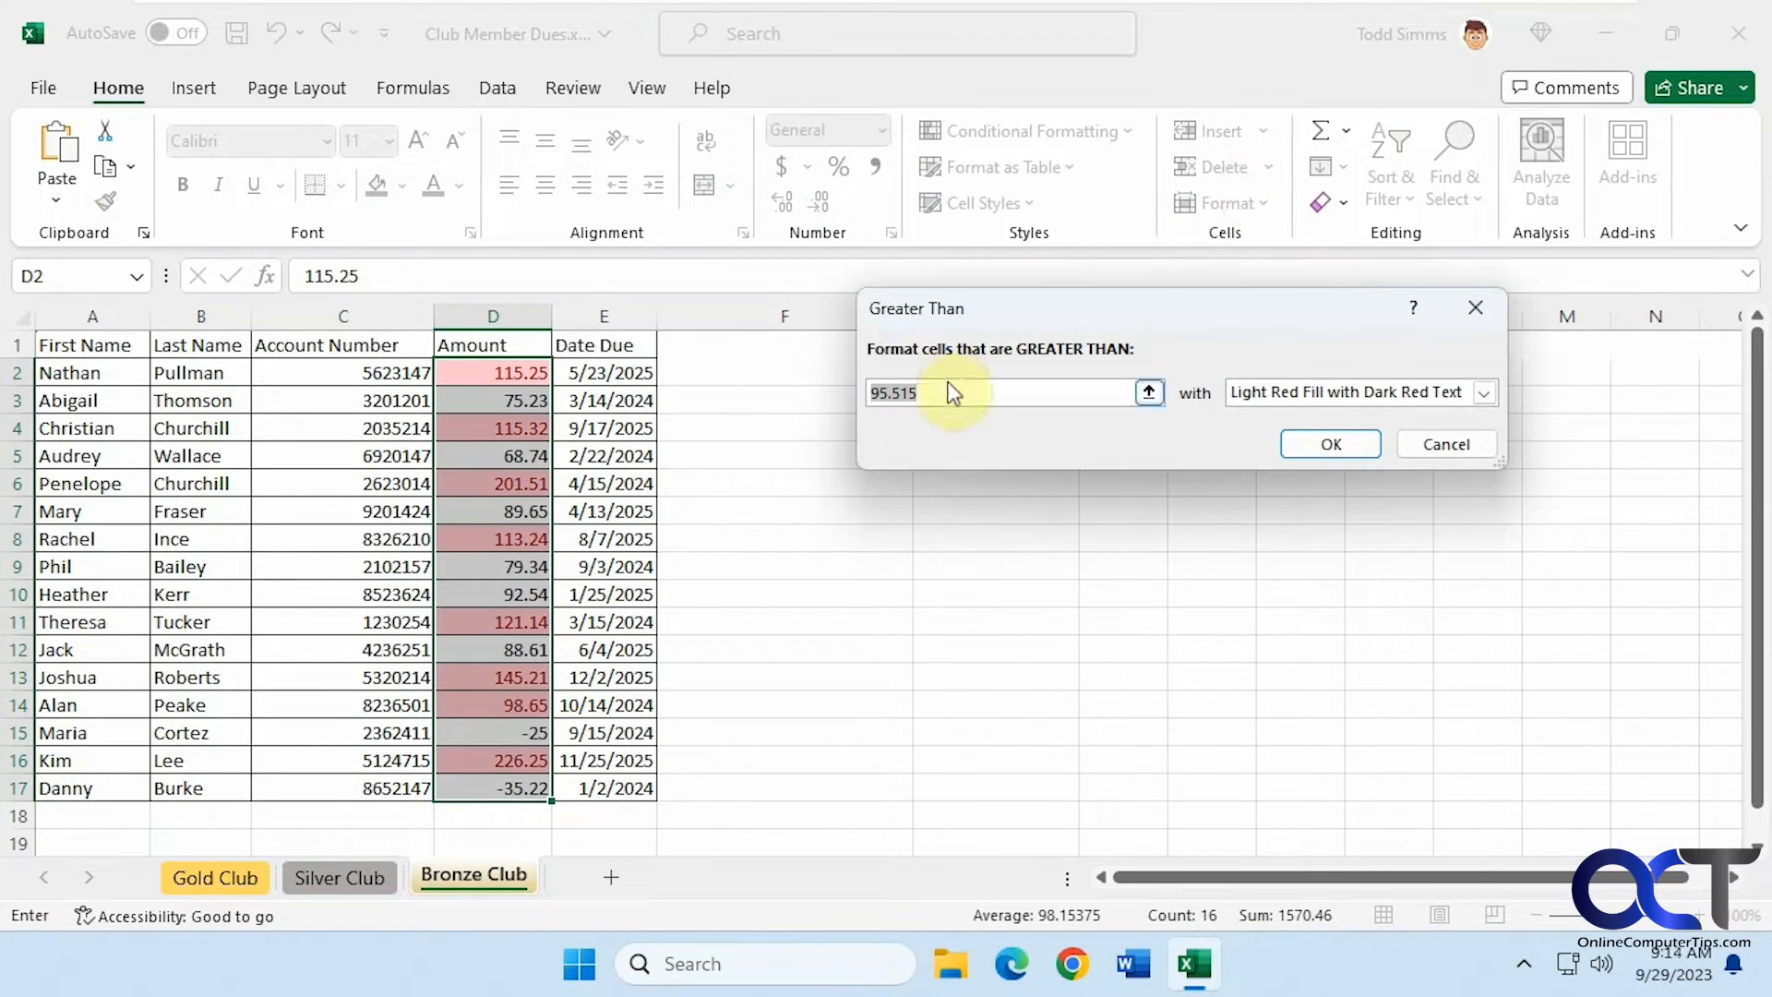
pyautogui.write('100')
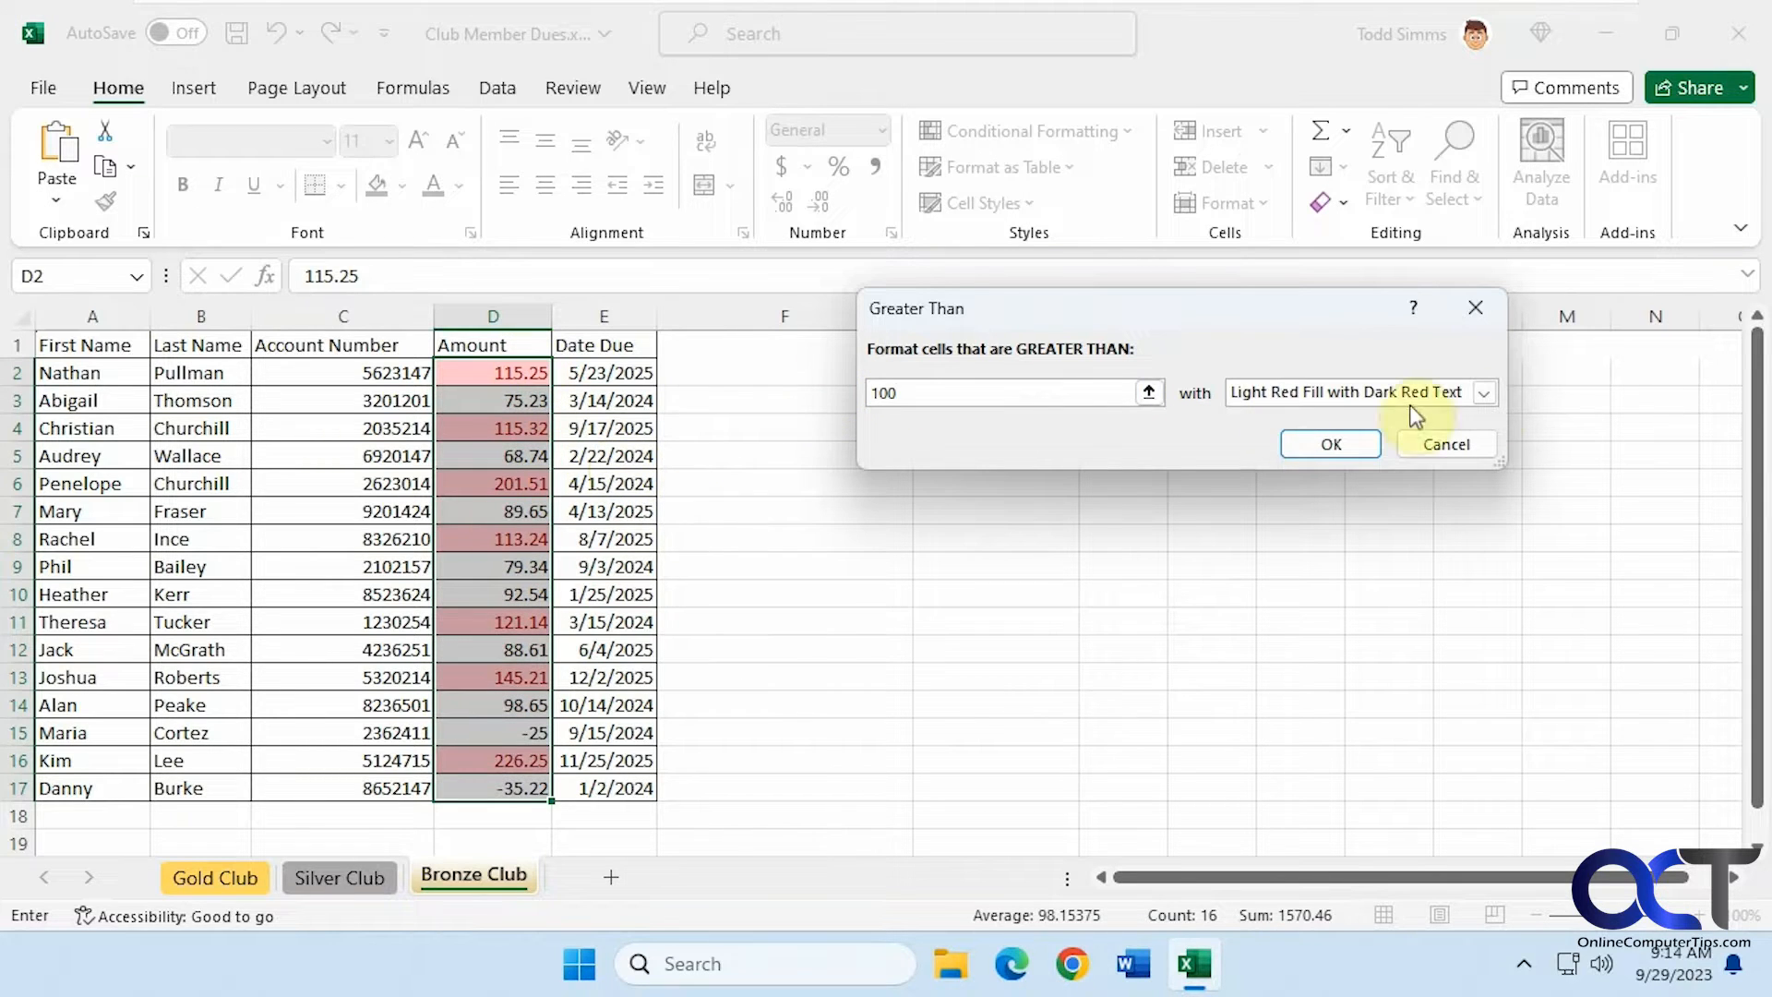
pyautogui.click(1483, 392)
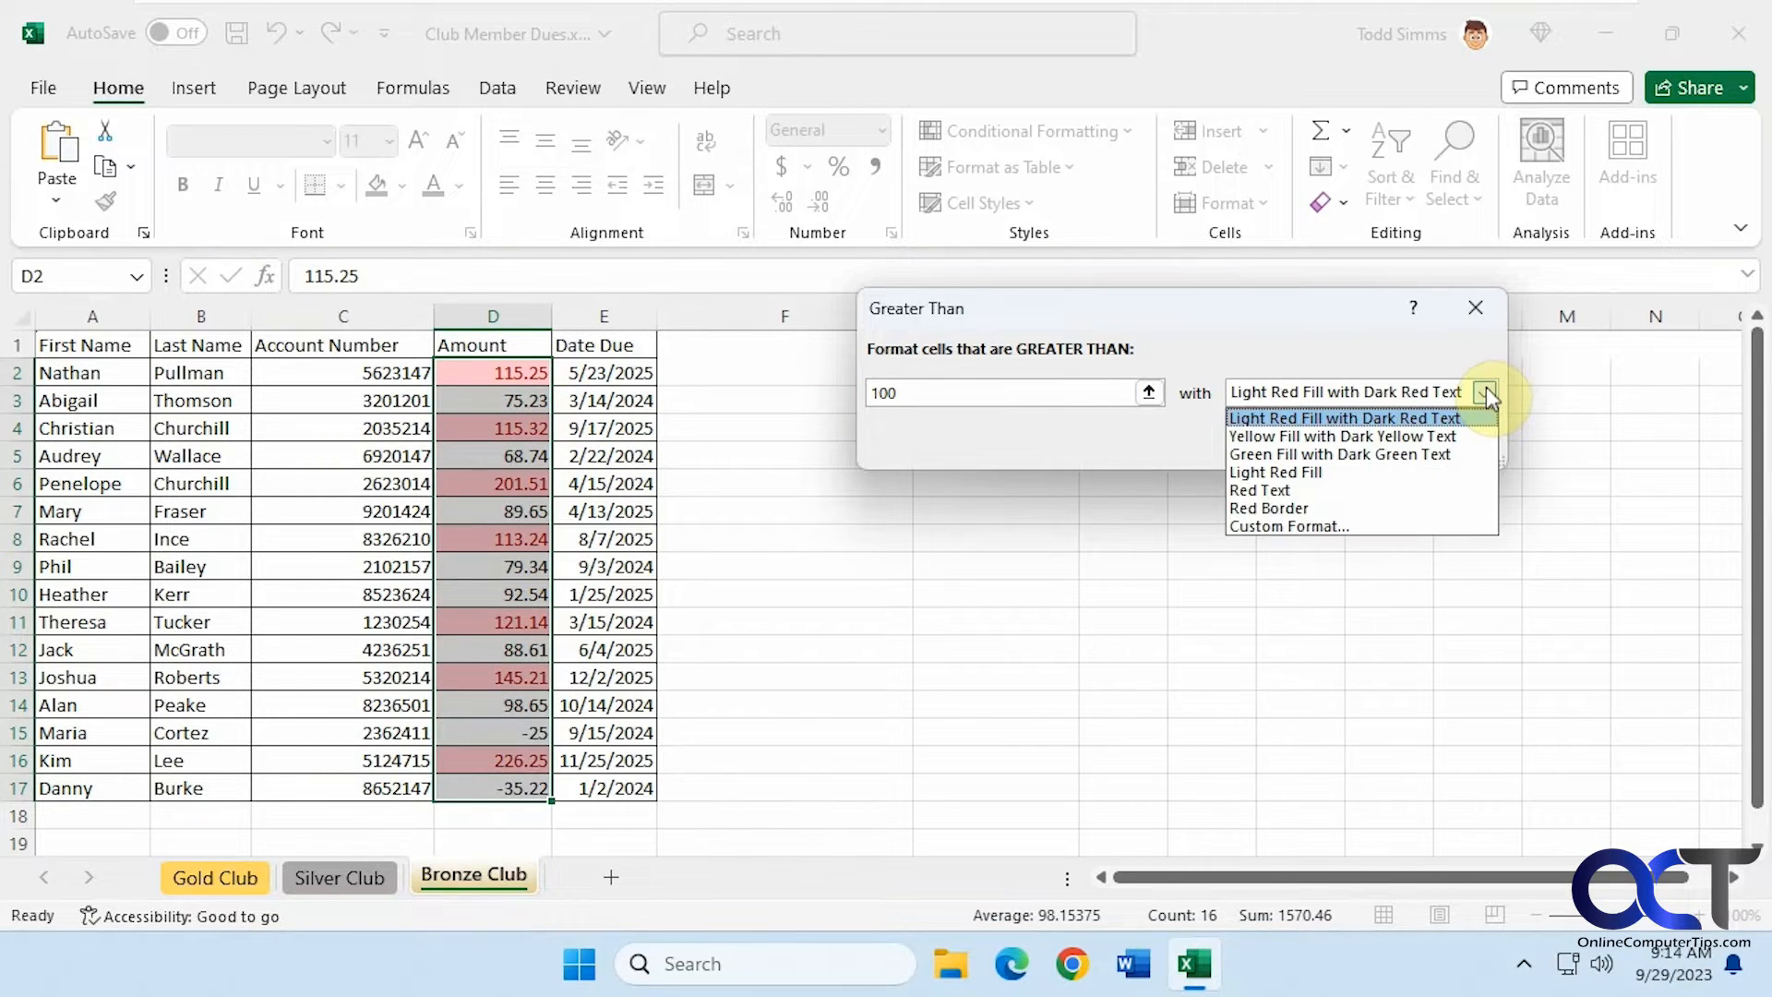
pyautogui.click(1350, 475)
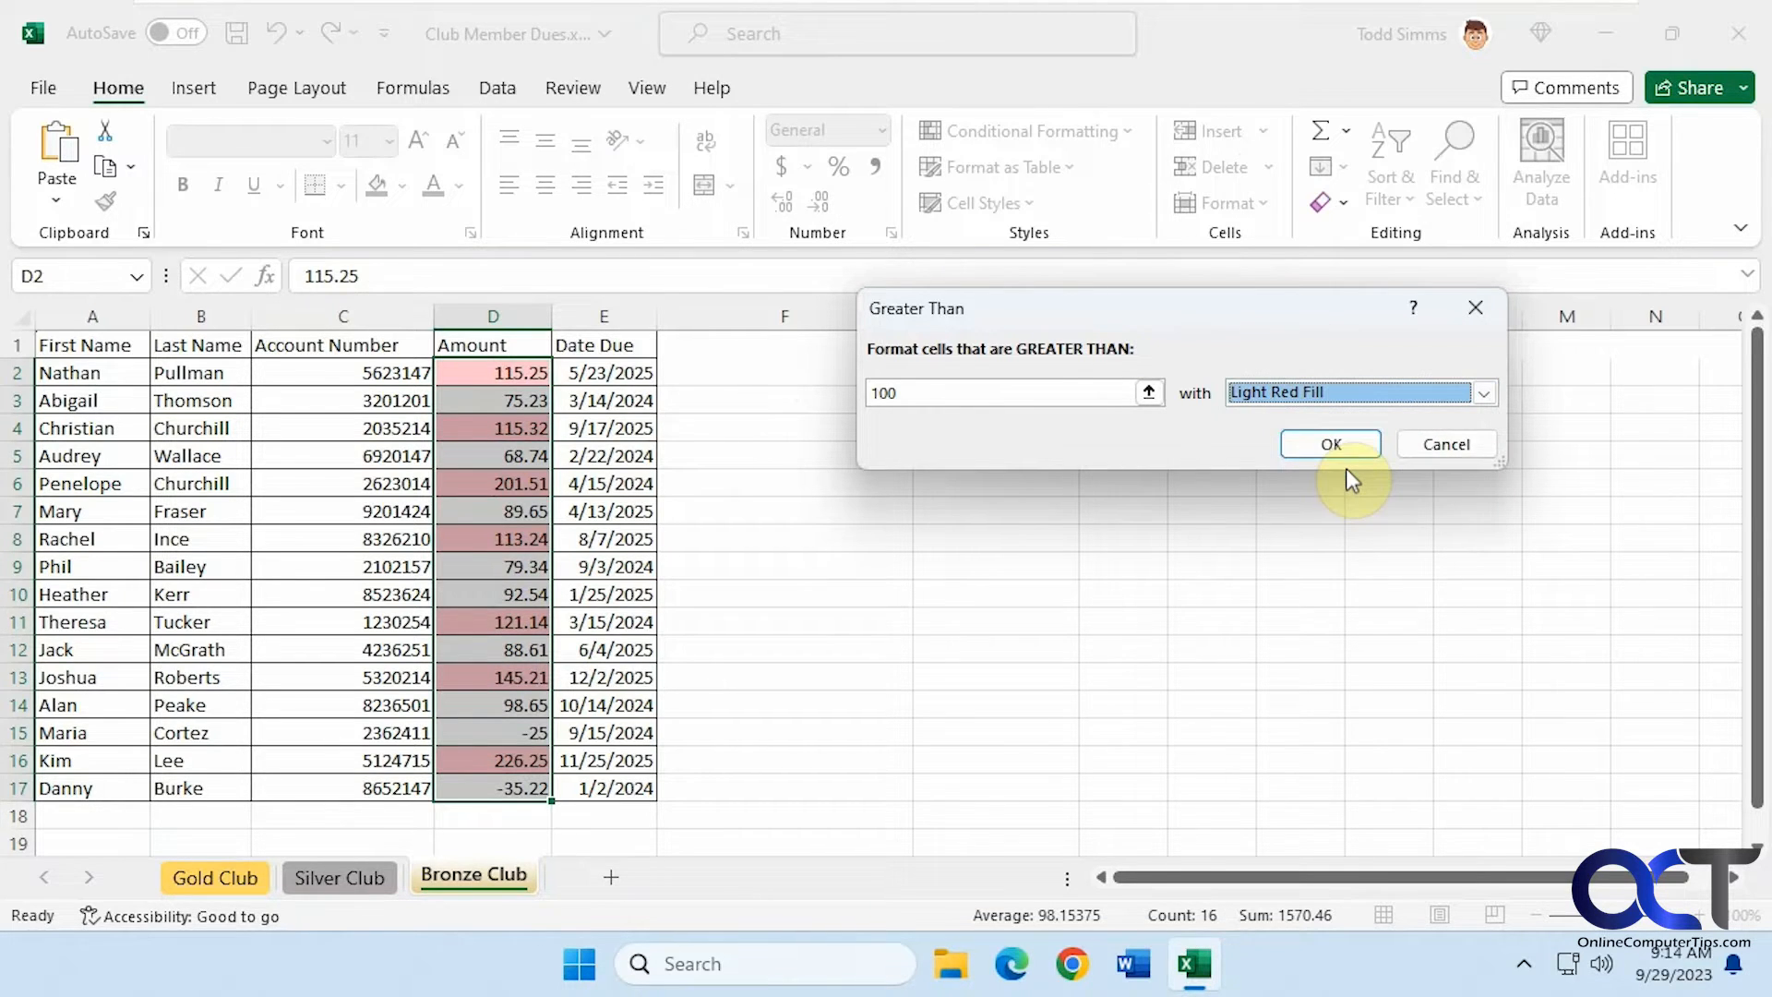
pyautogui.click(1332, 444)
pyautogui.click(1249, 633)
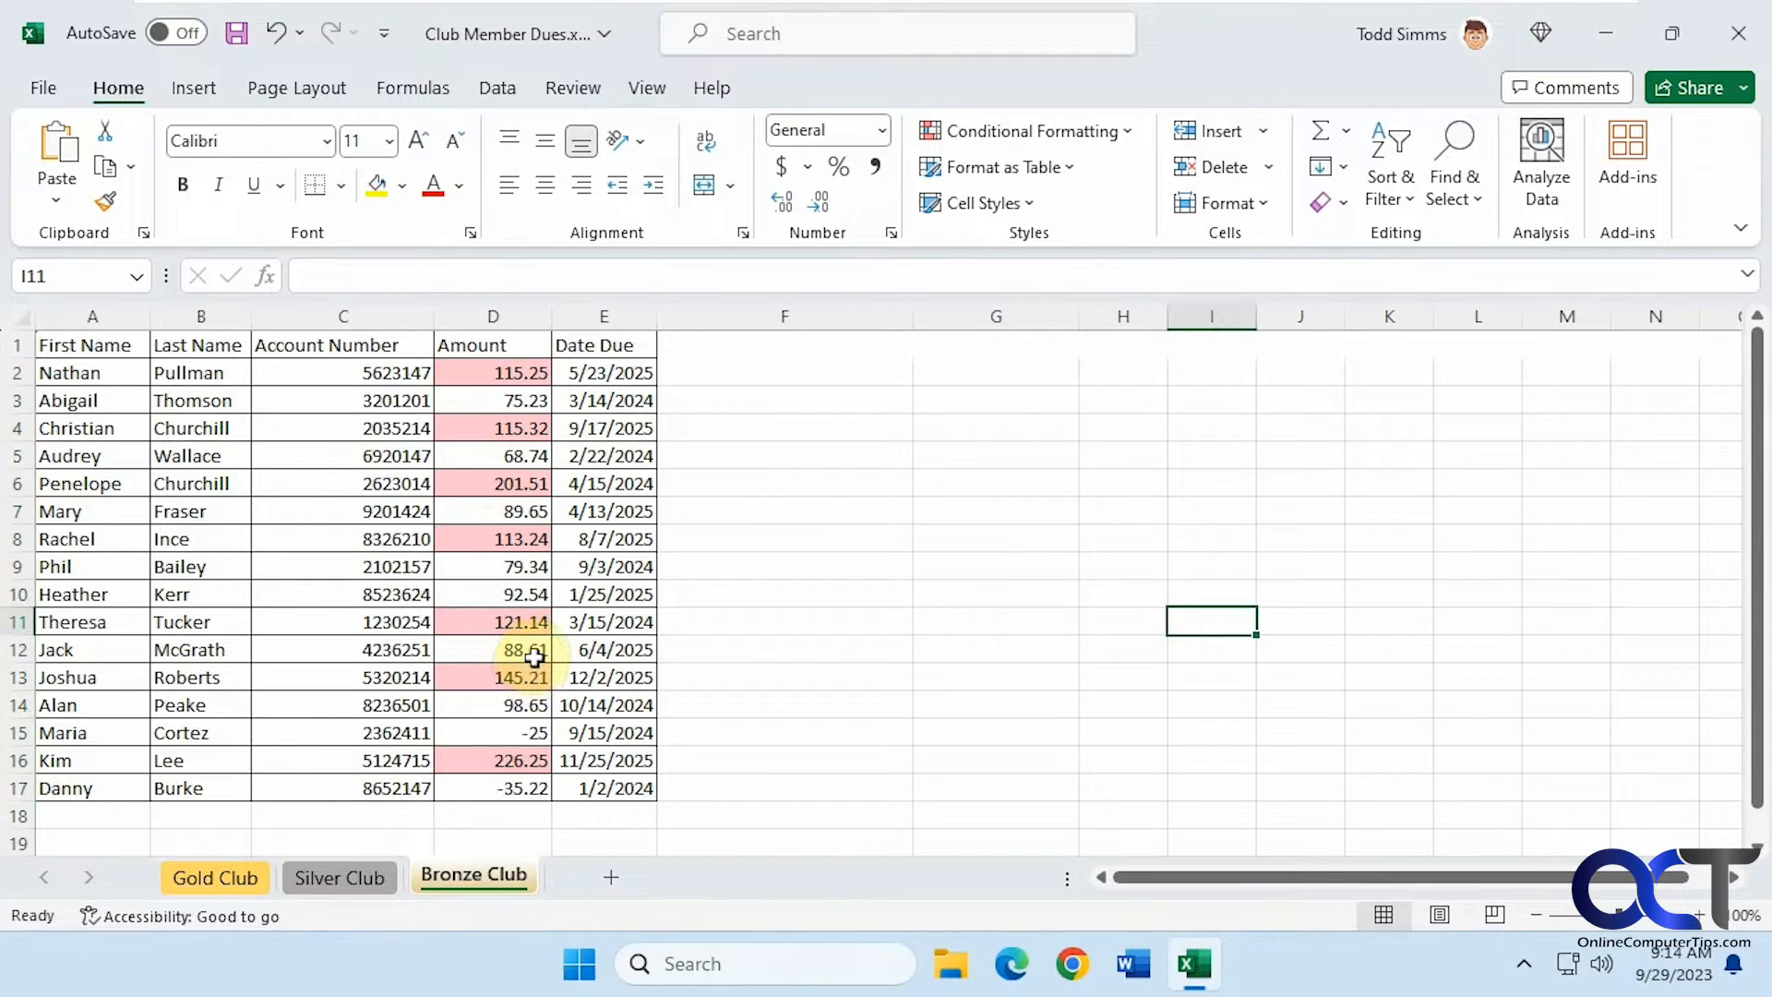
# Test the rule by entering 150 in cell D18, then delete that entry
pyautogui.click(506, 818)
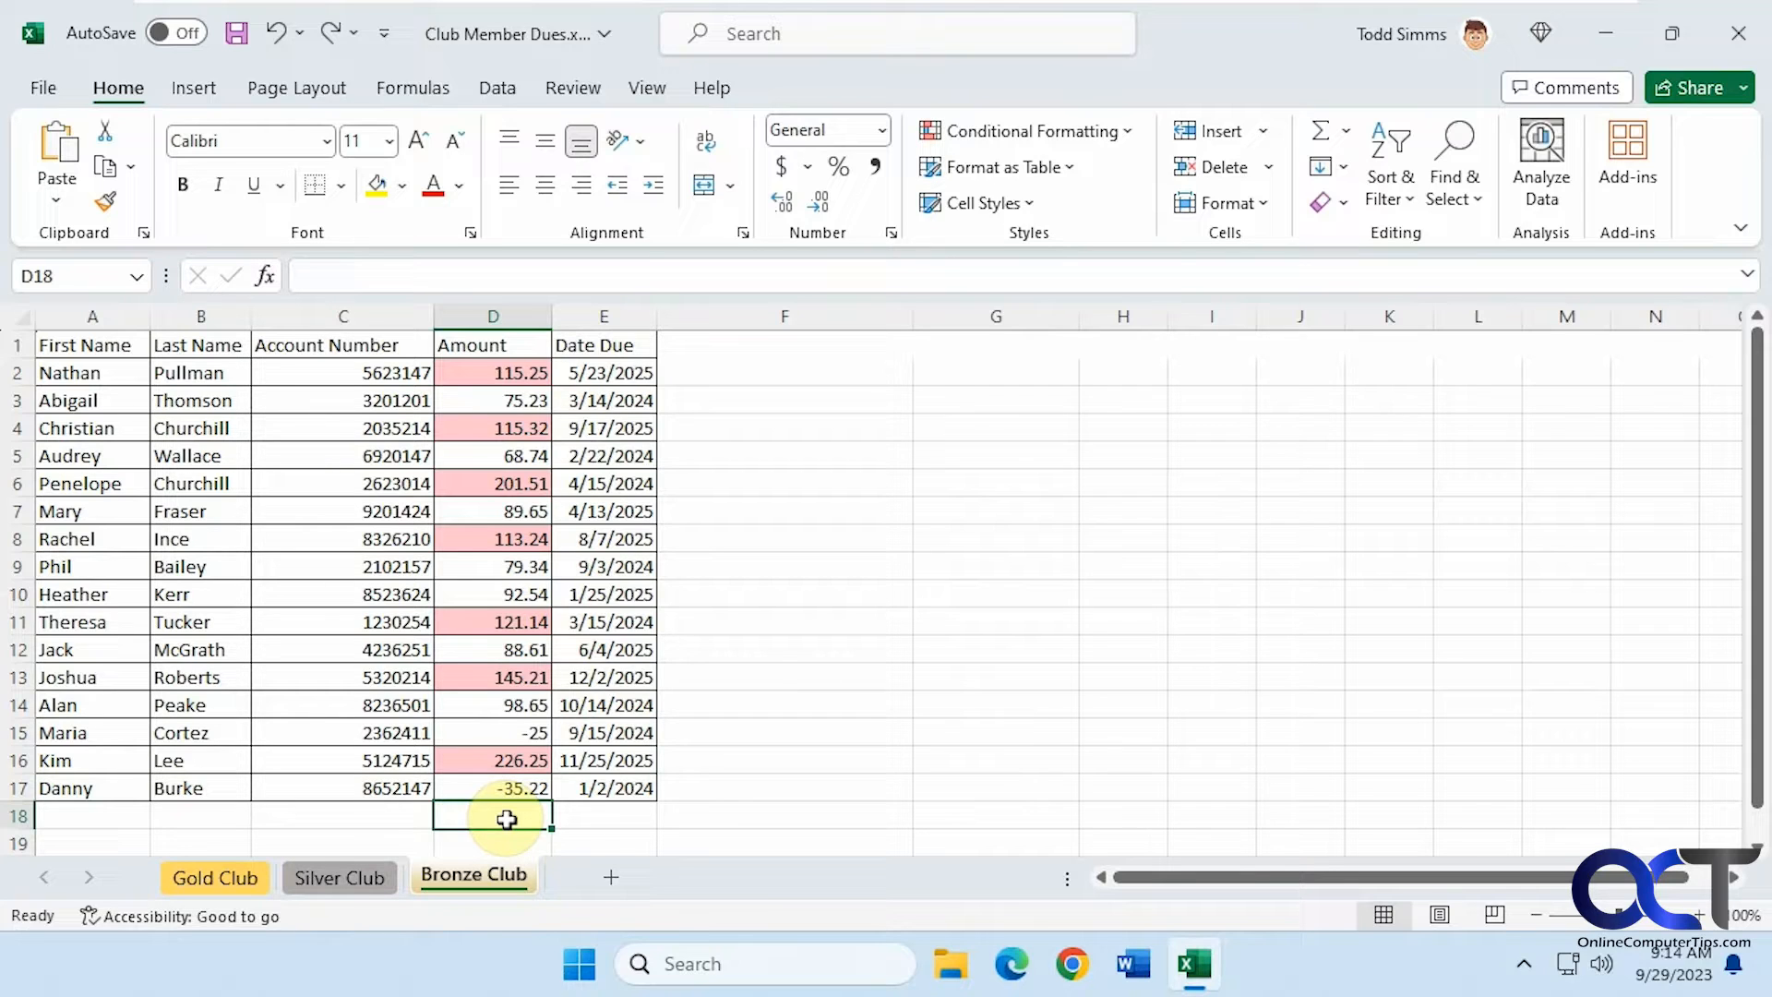
pyautogui.write('150')
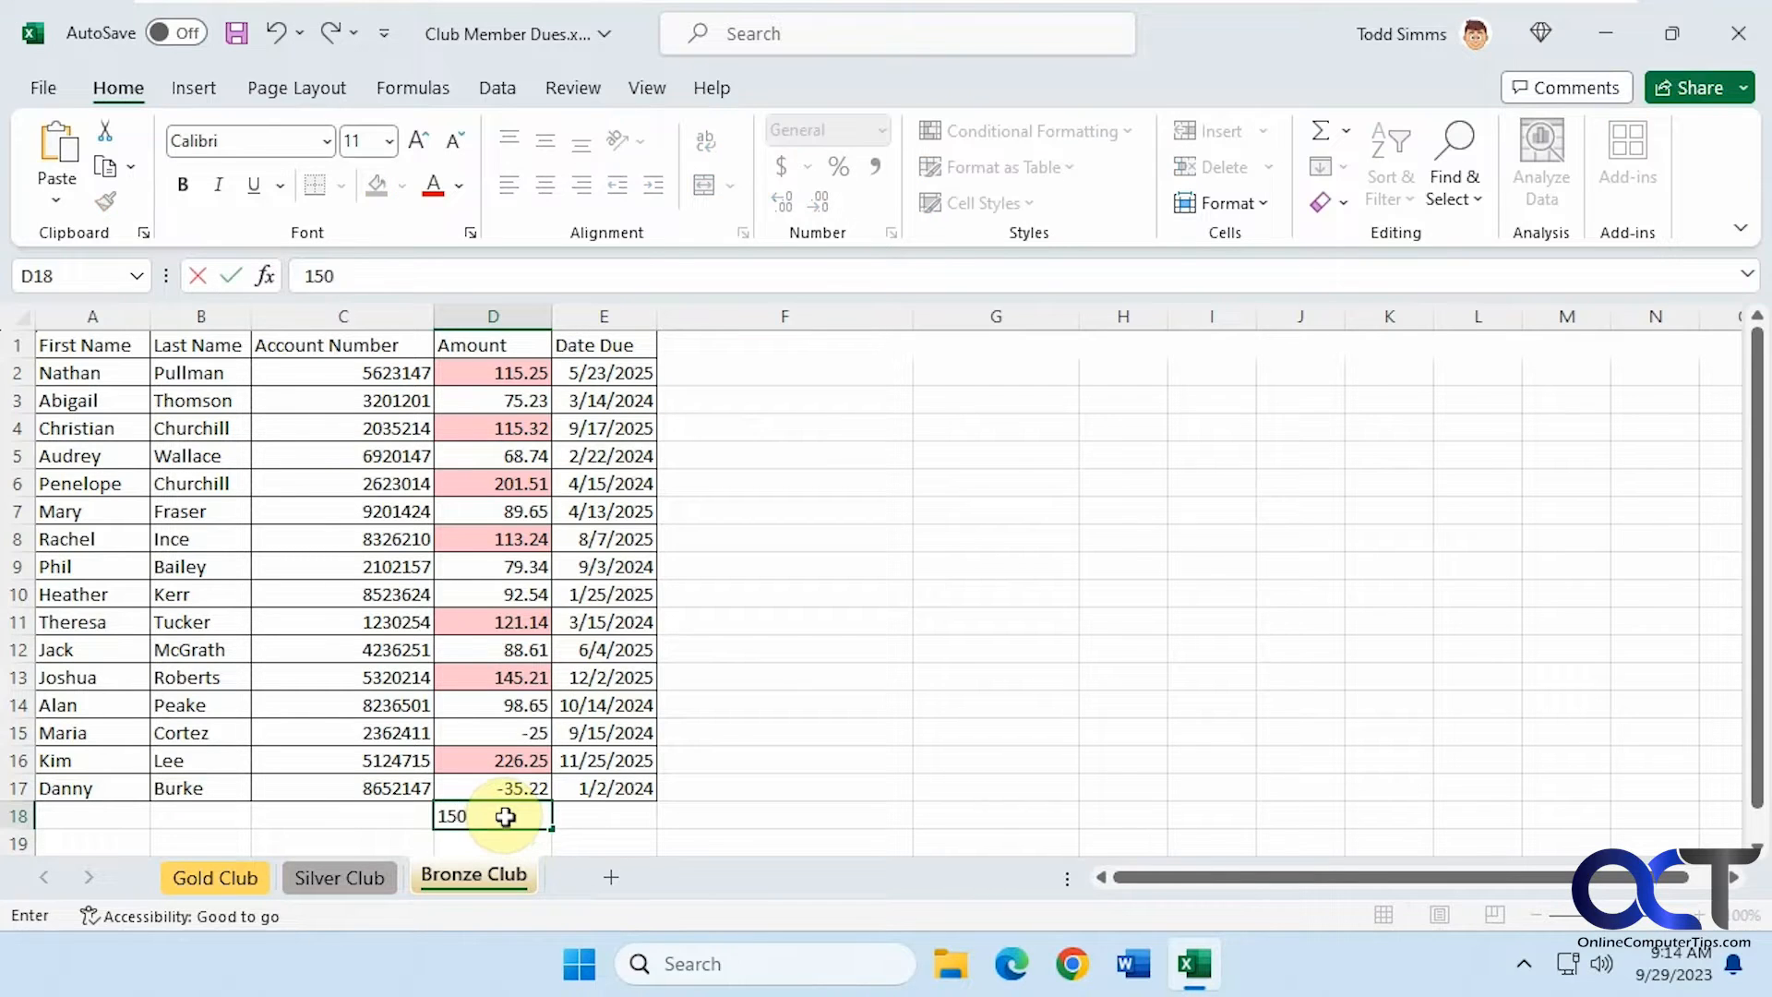
pyautogui.press('Return')
pyautogui.click(816, 790)
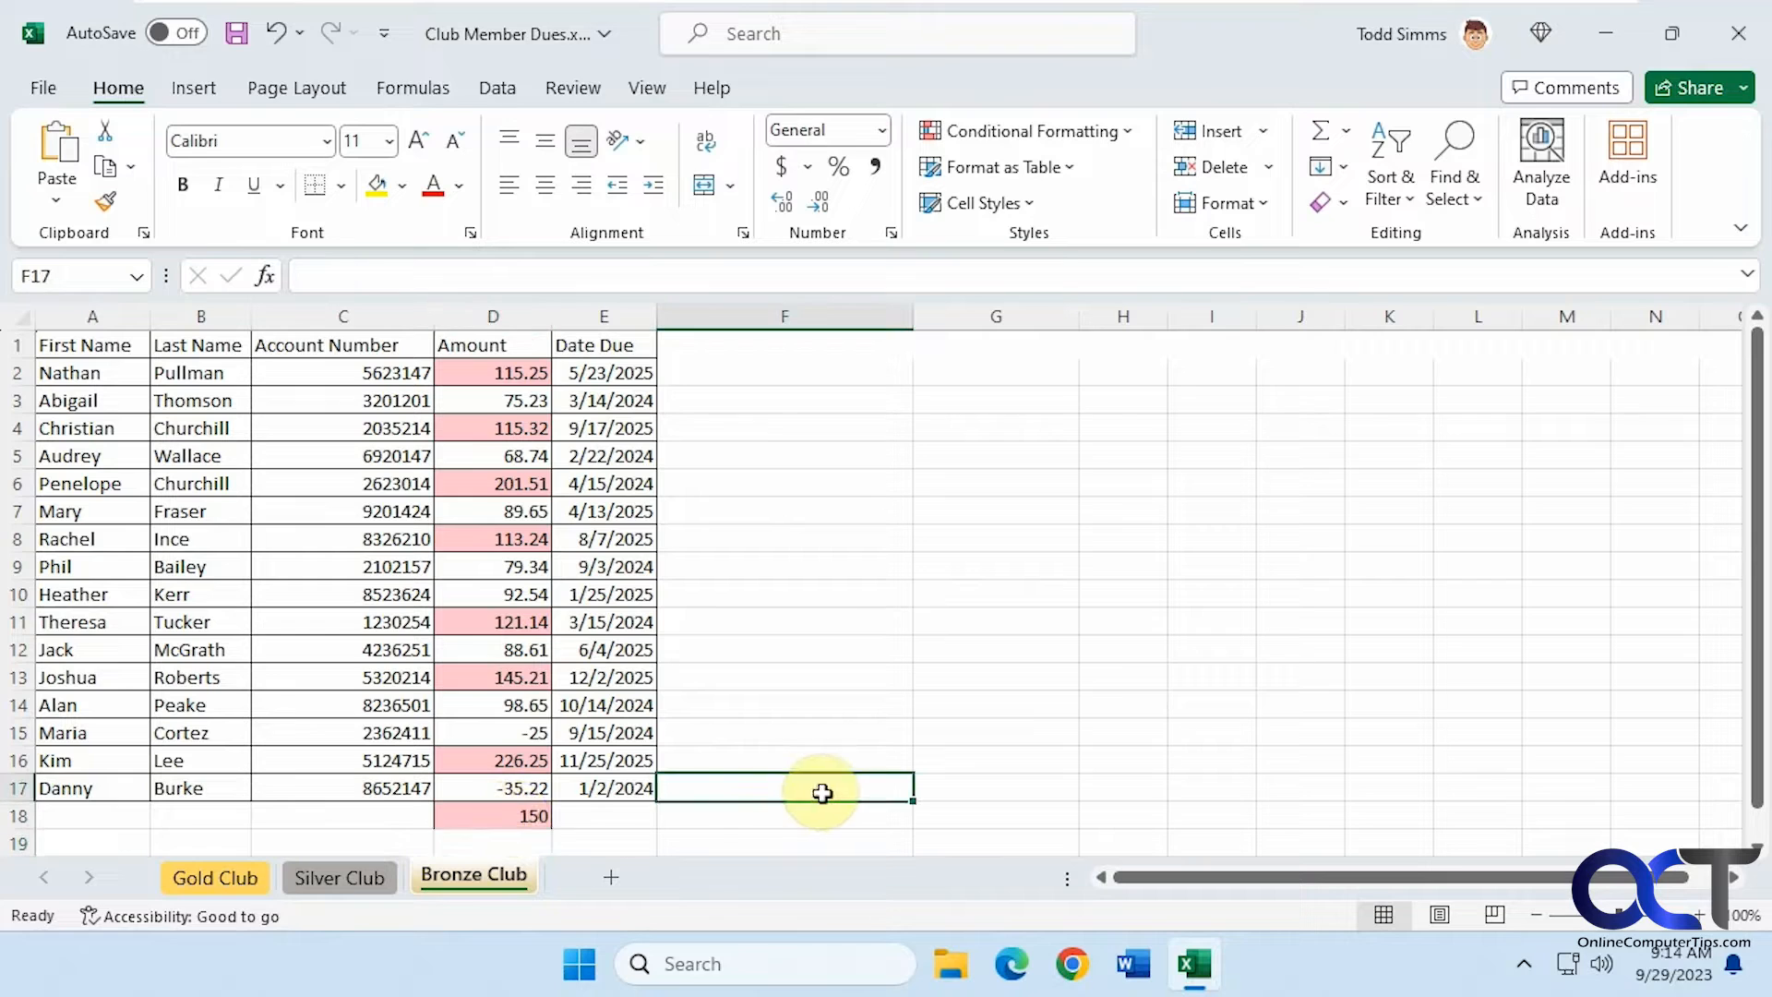
pyautogui.click(510, 819)
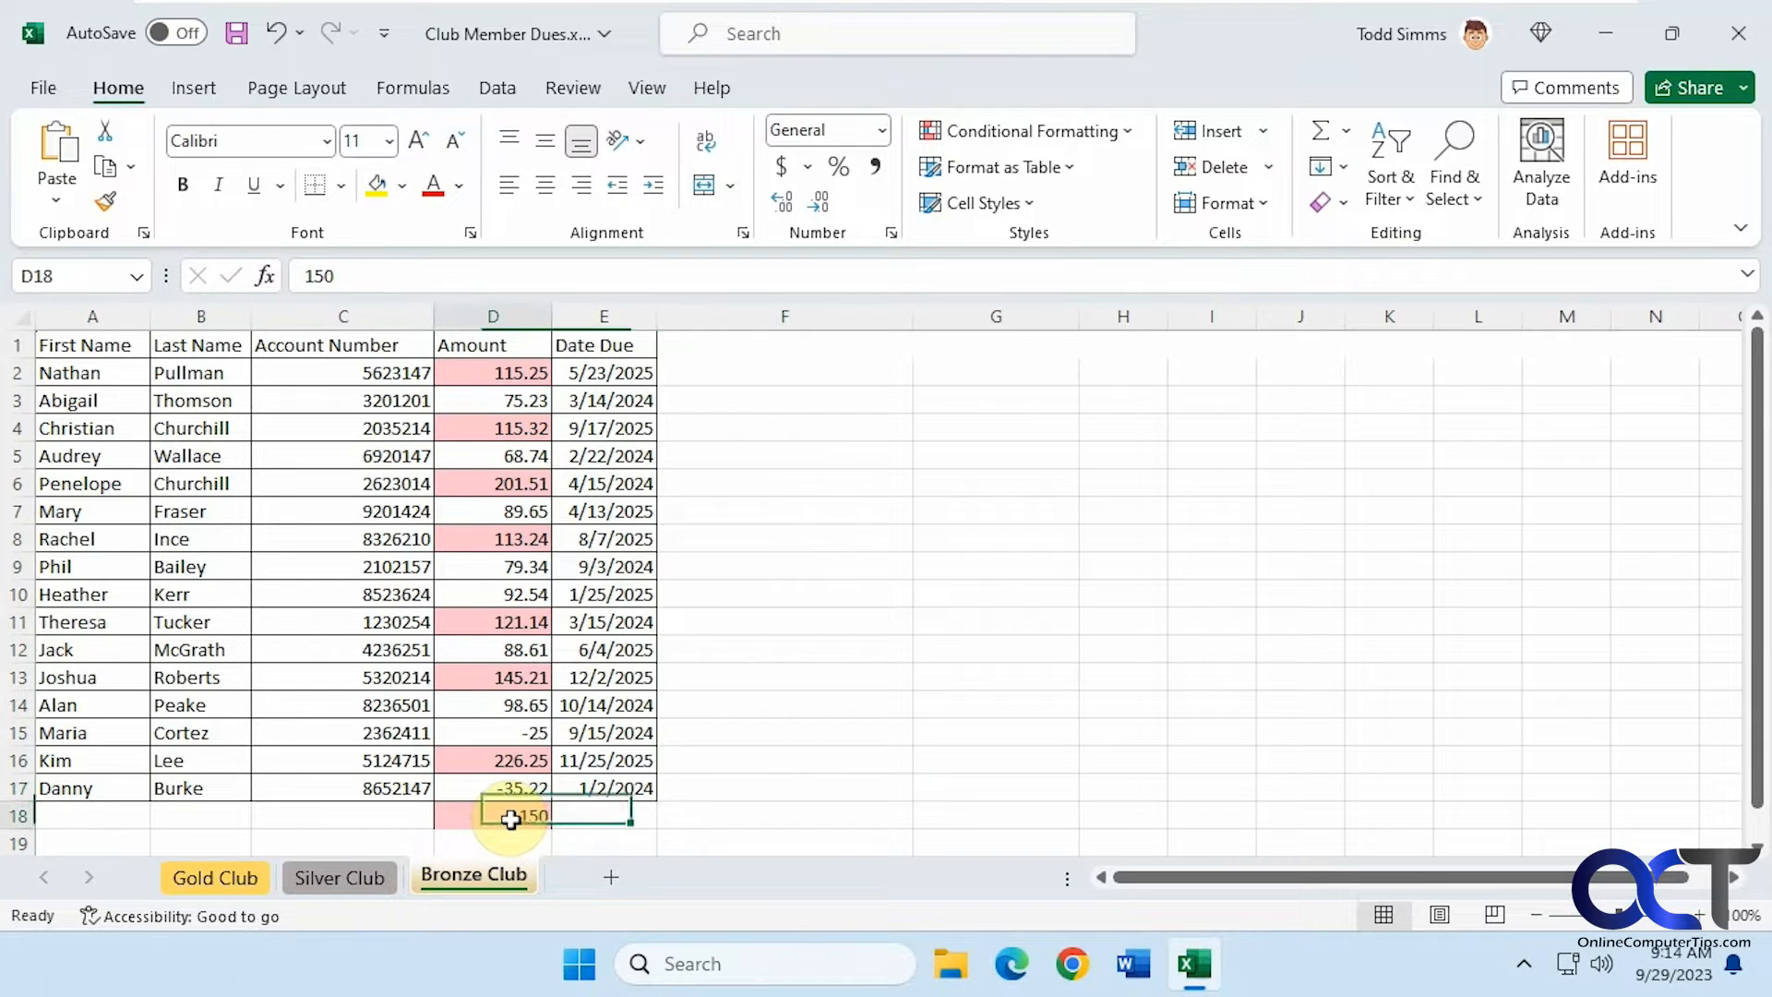
pyautogui.press('Delete')
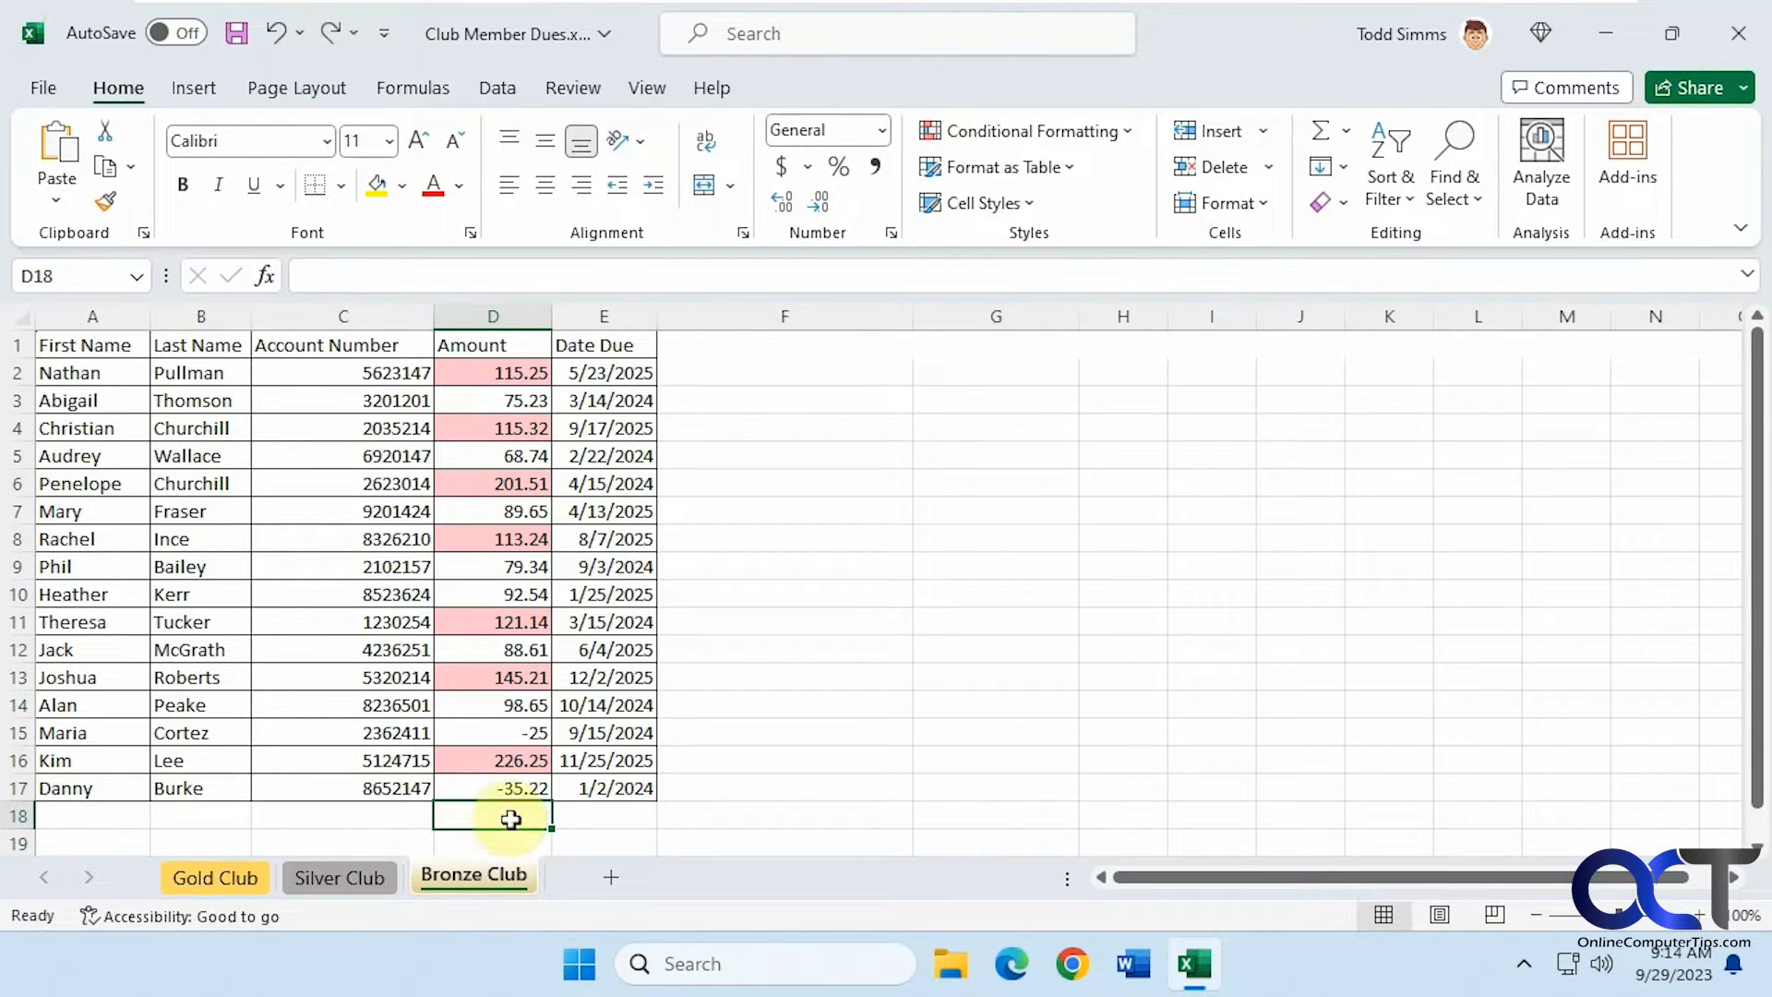
# Open the Text That Contains highlight rule for the Amount cells D2:D17 and cancel it
pyautogui.moveTo(513, 376); pyautogui.dragTo(510, 787)
pyautogui.click(1119, 132)
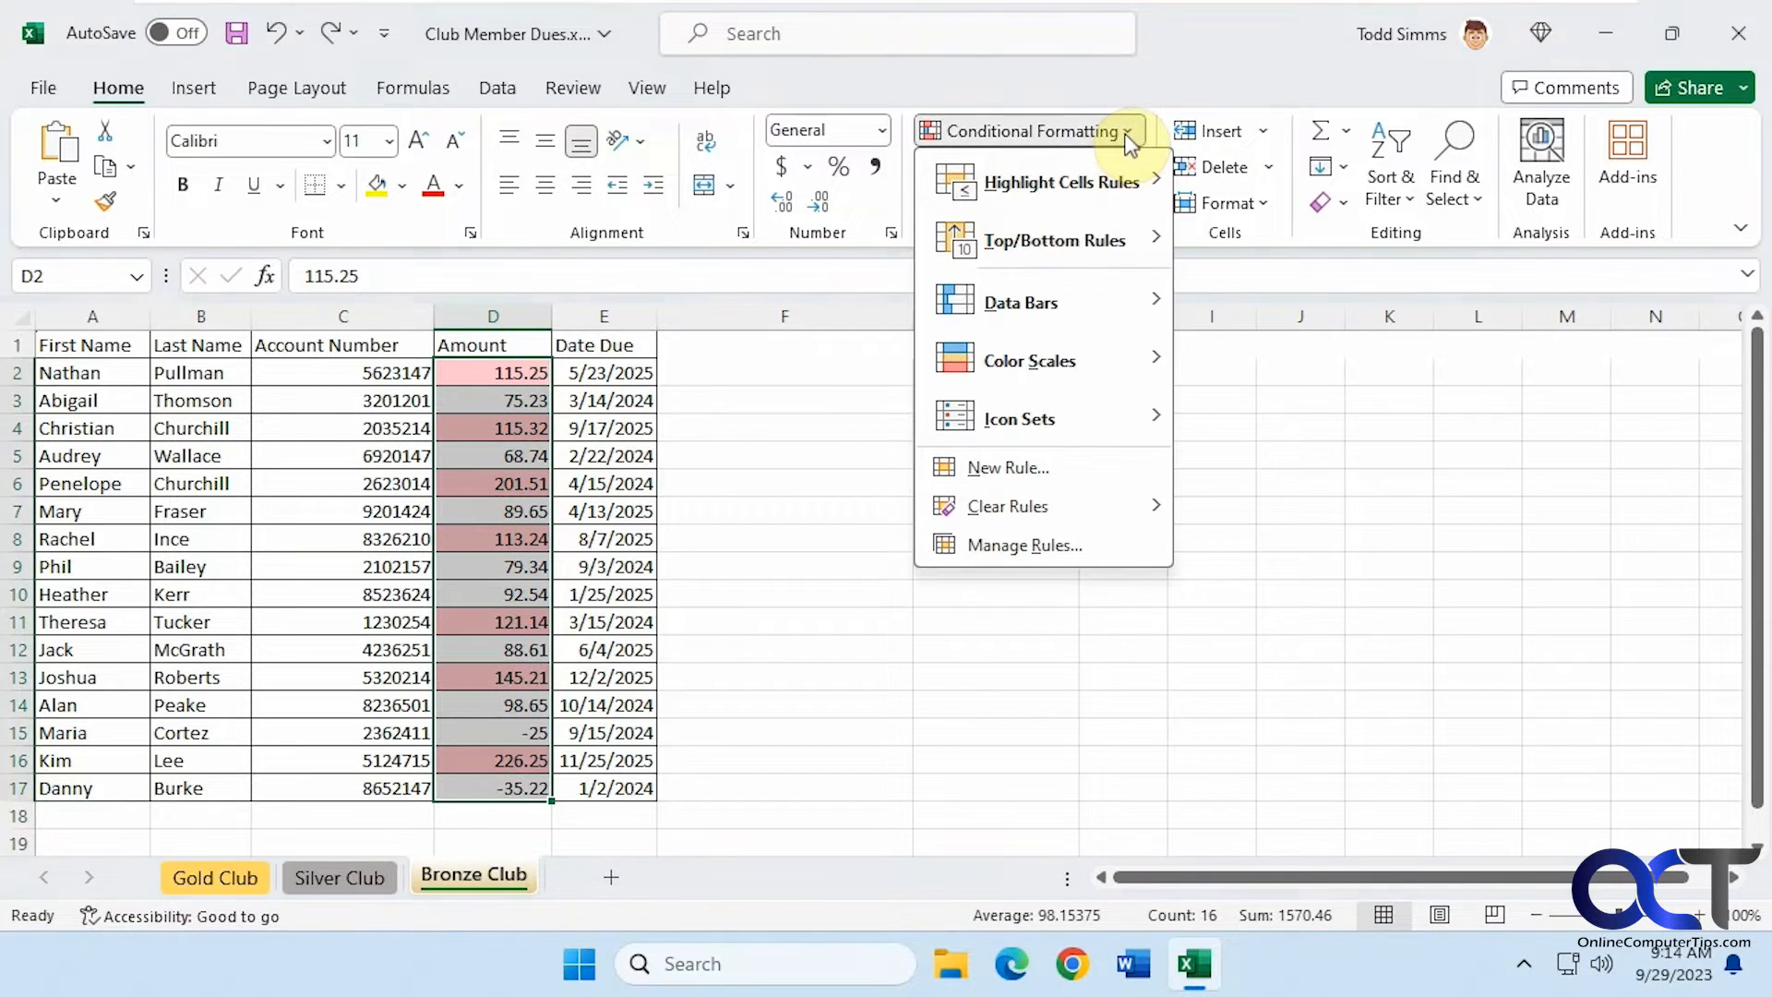
pyautogui.moveTo(1107, 189)
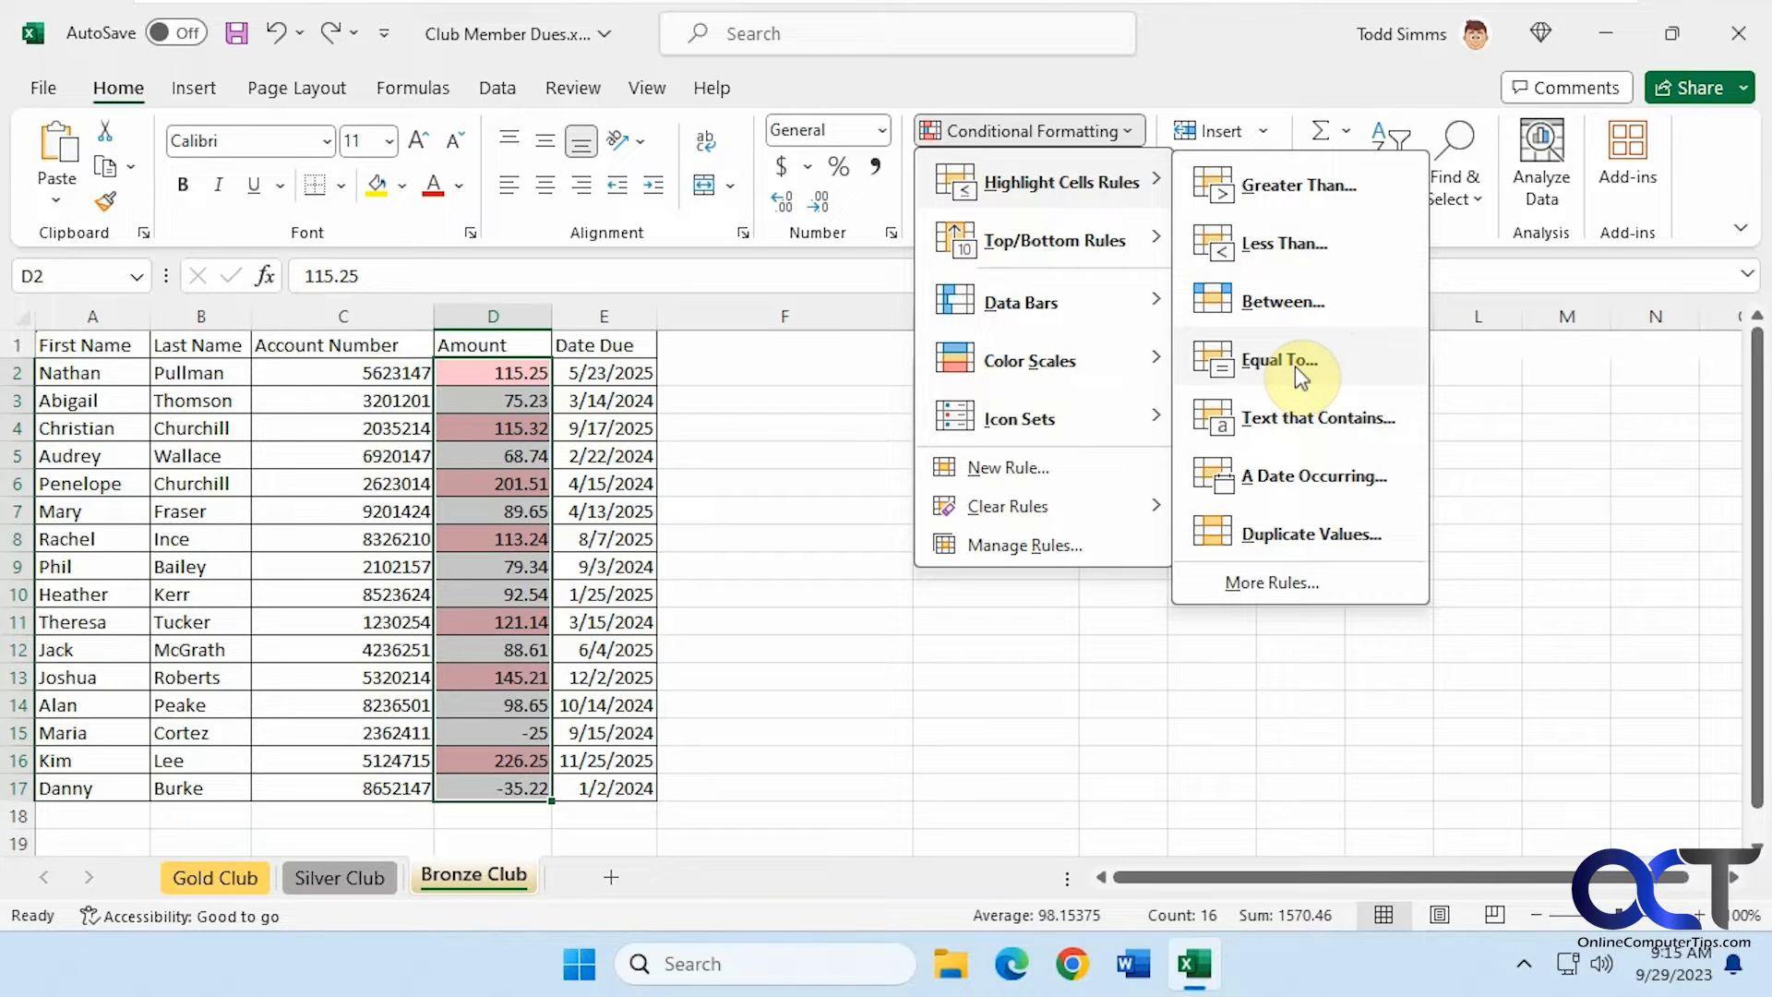
pyautogui.click(1310, 417)
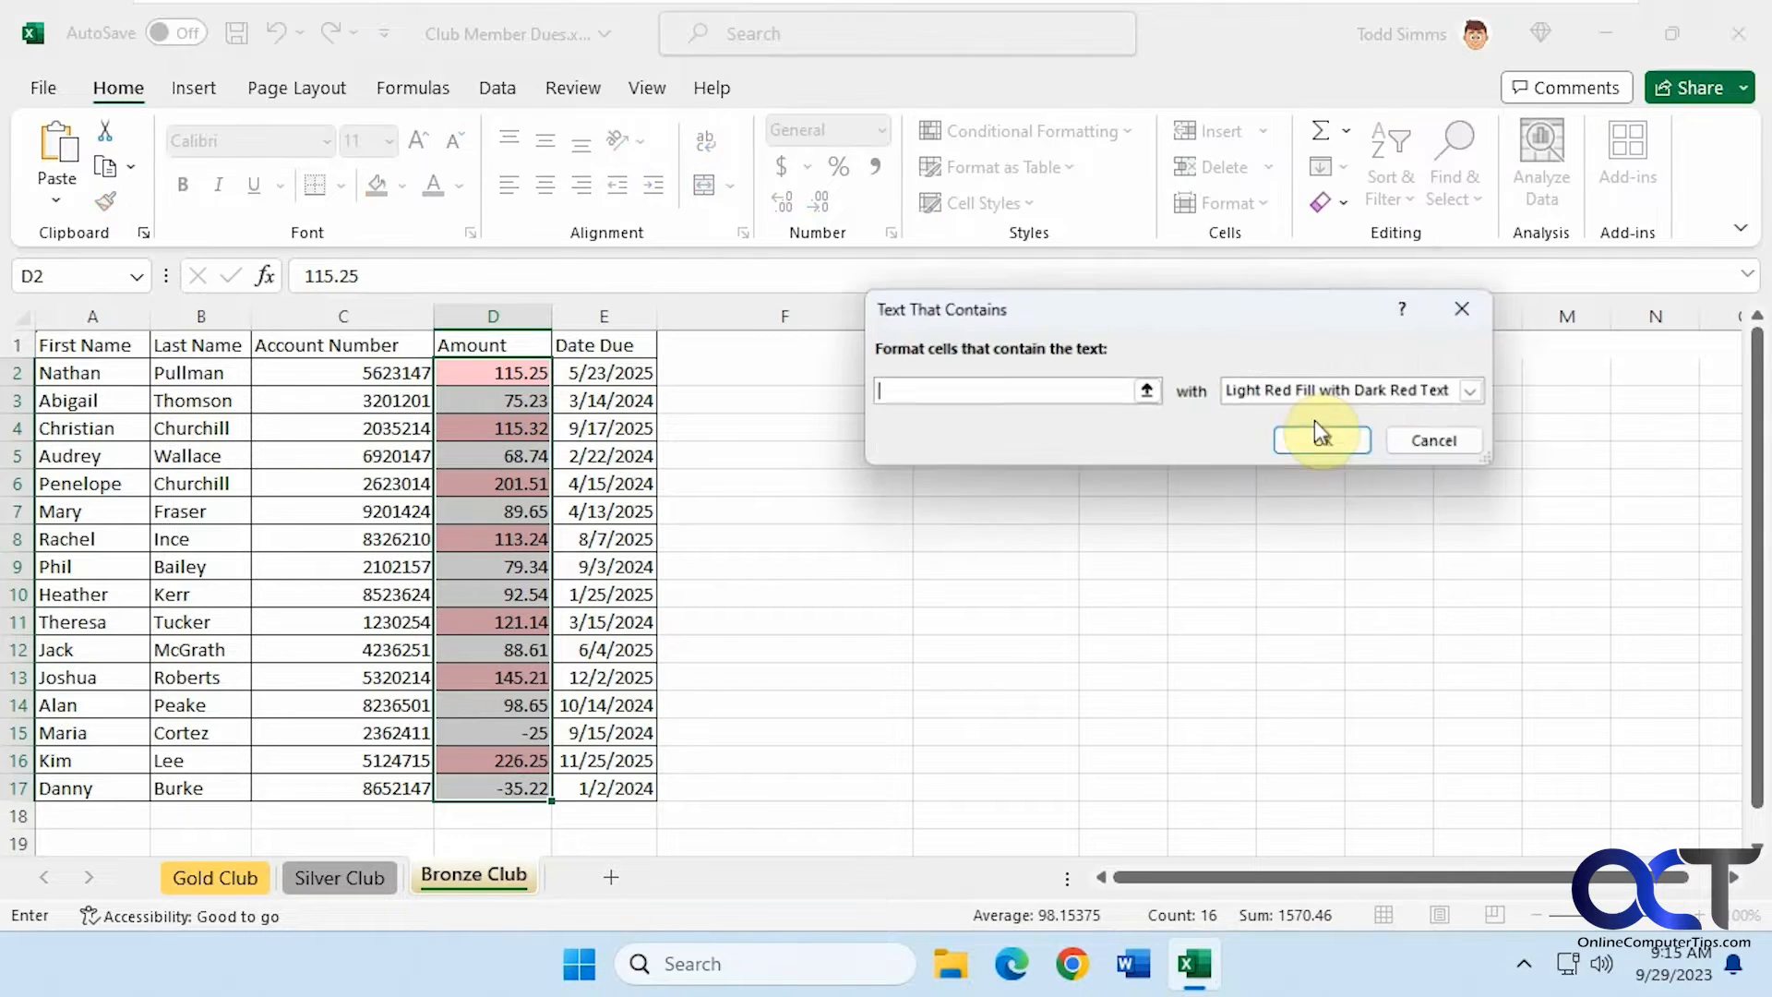
pyautogui.click(1454, 445)
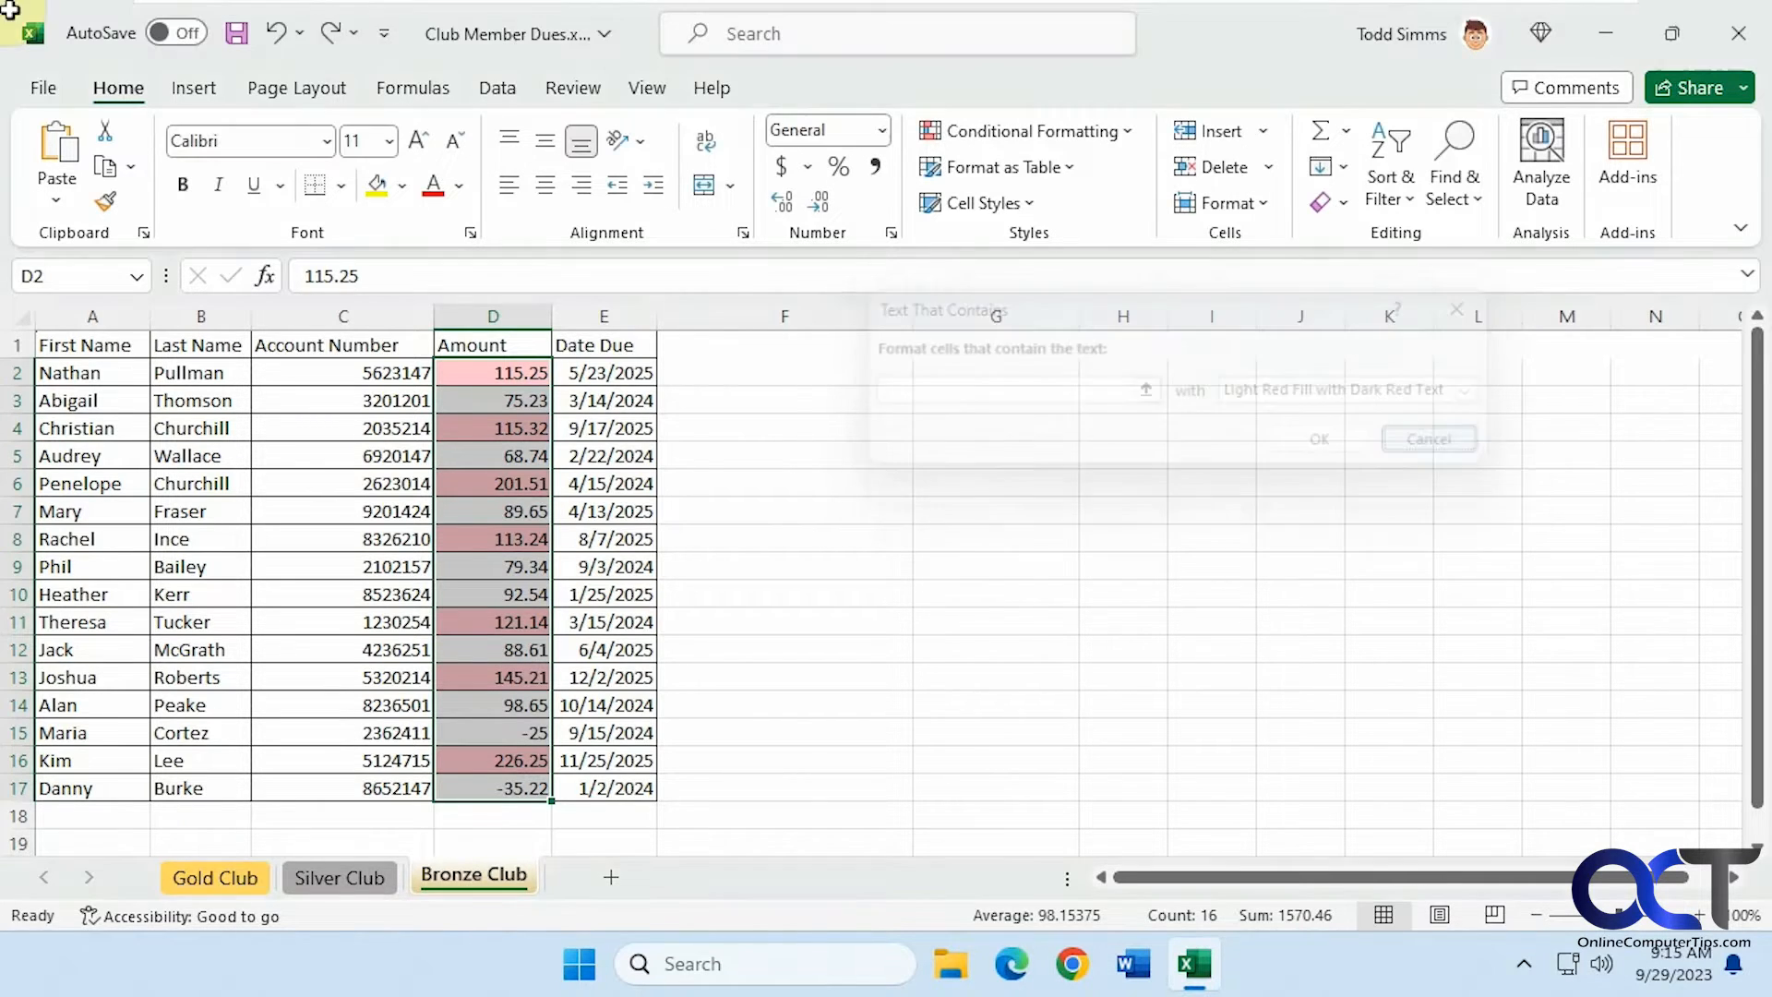
# Open the Duplicate Values highlight rule for the Amount cells and cancel it
pyautogui.click(1131, 131)
pyautogui.moveTo(1115, 194)
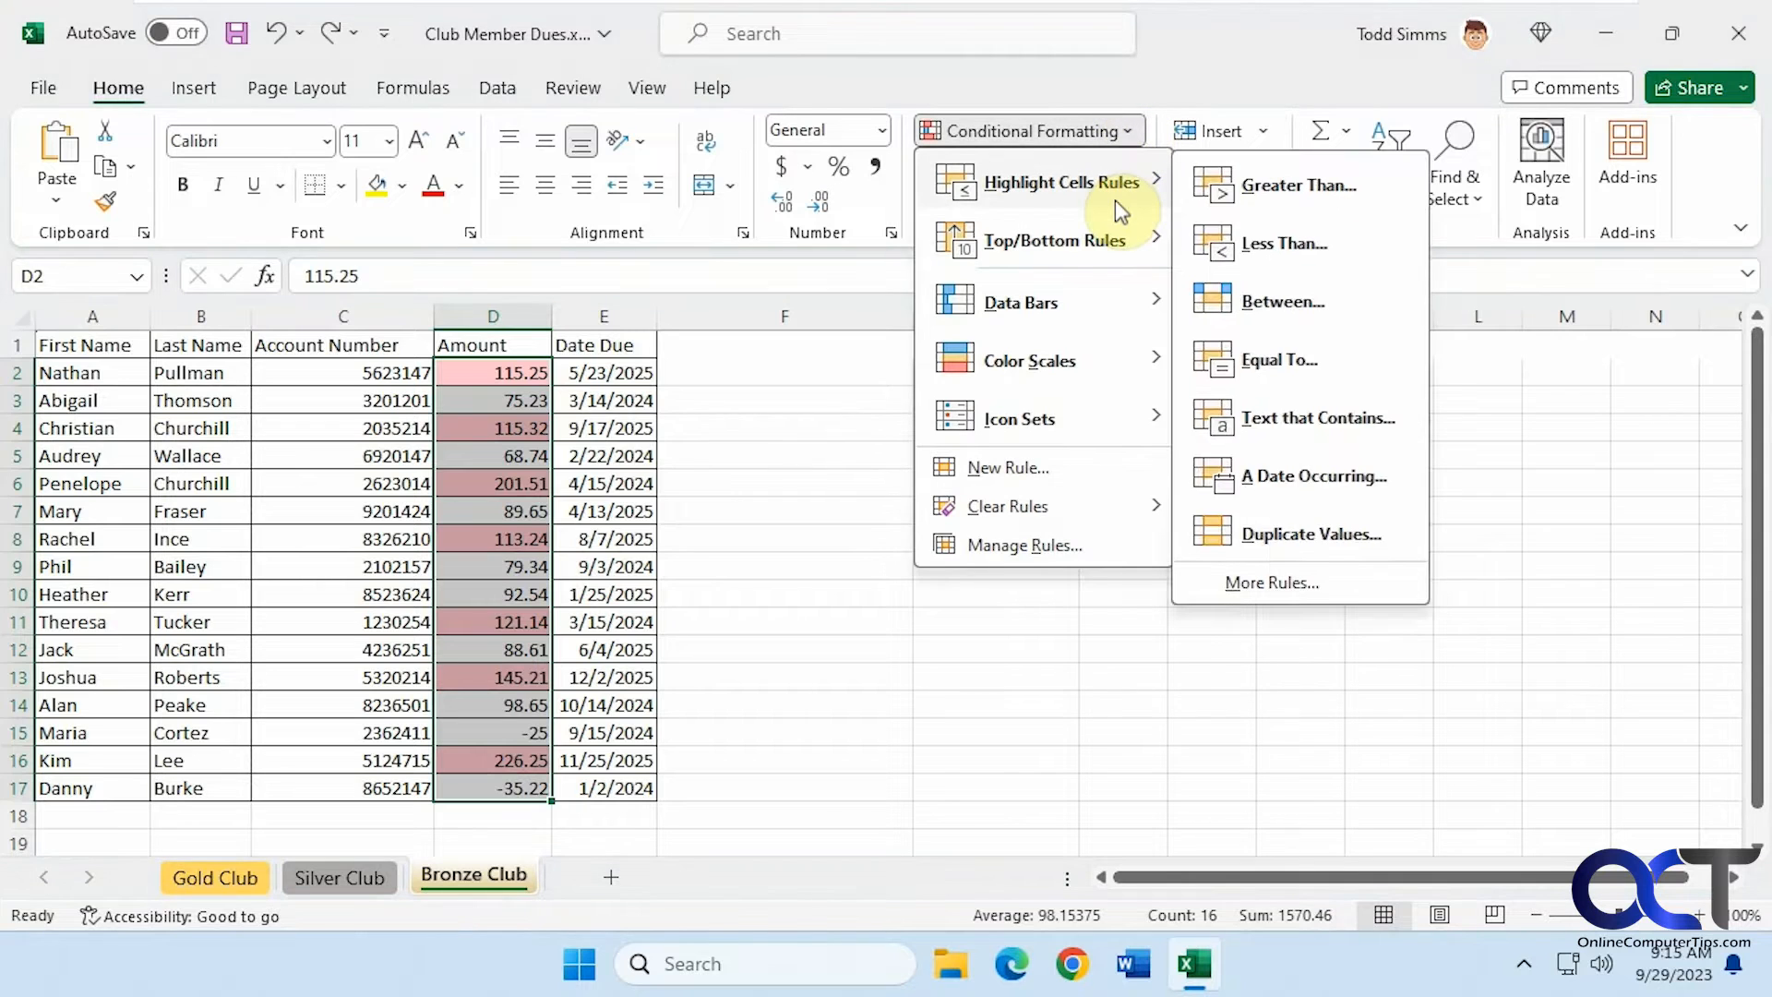
pyautogui.click(1308, 532)
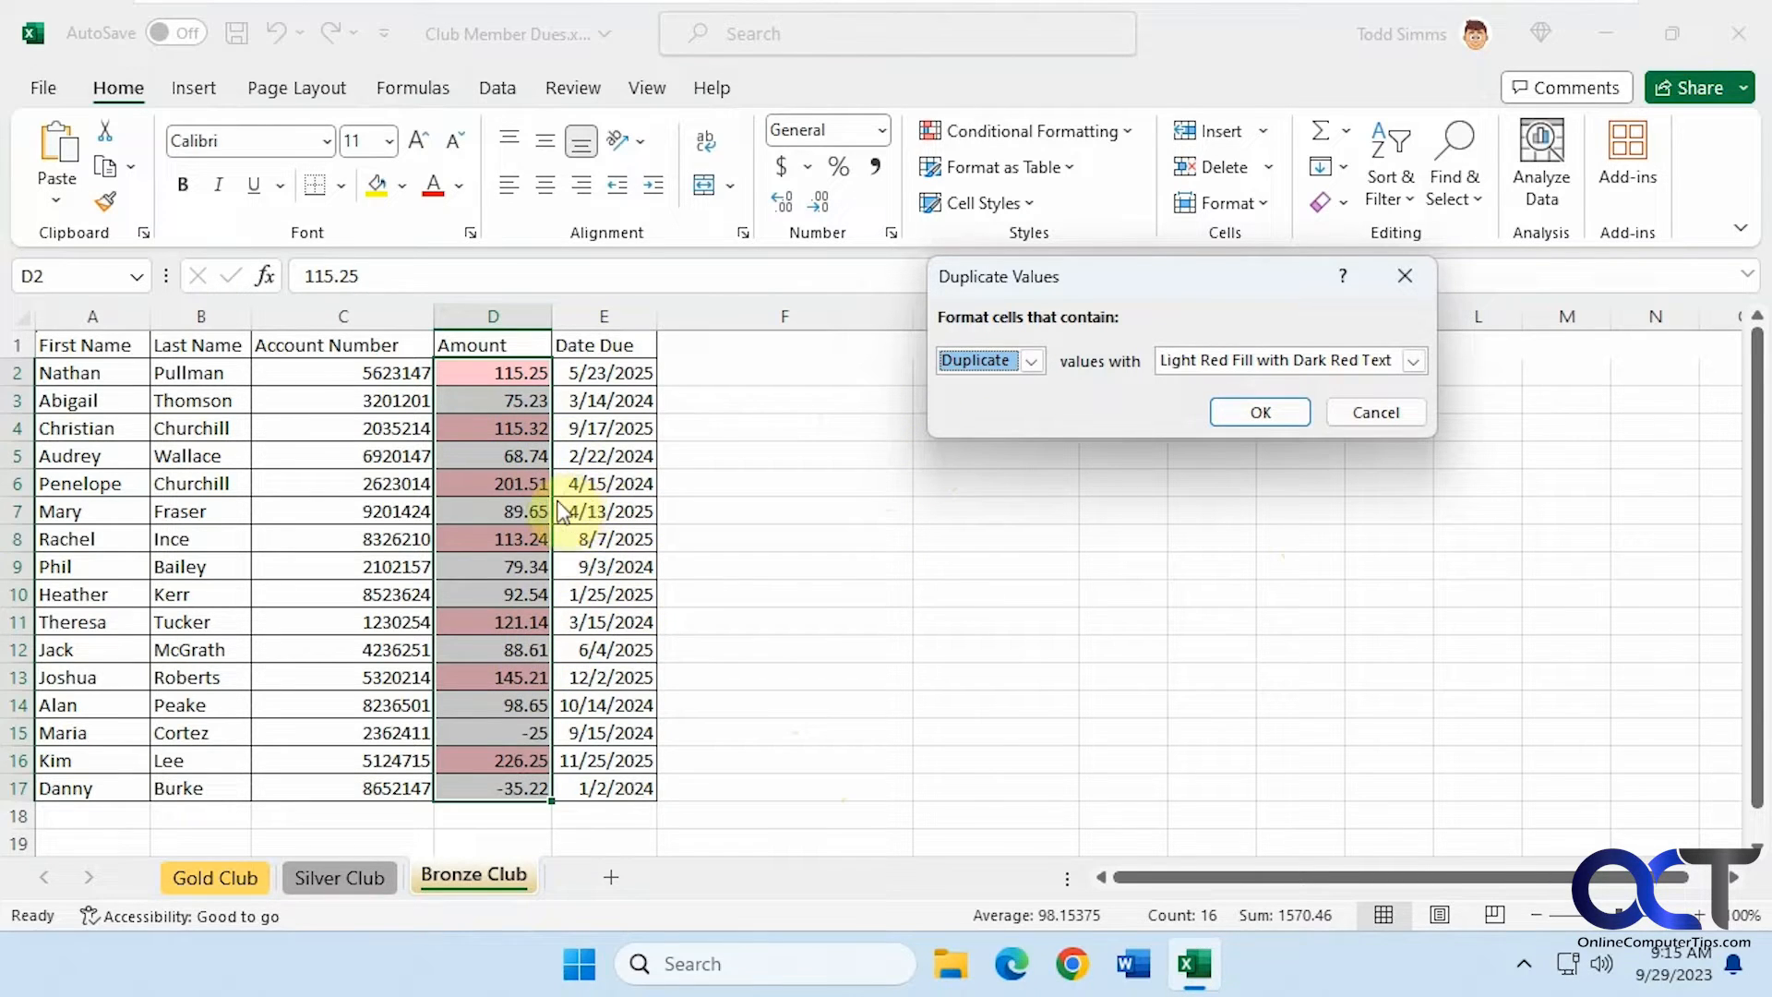
pyautogui.click(1371, 415)
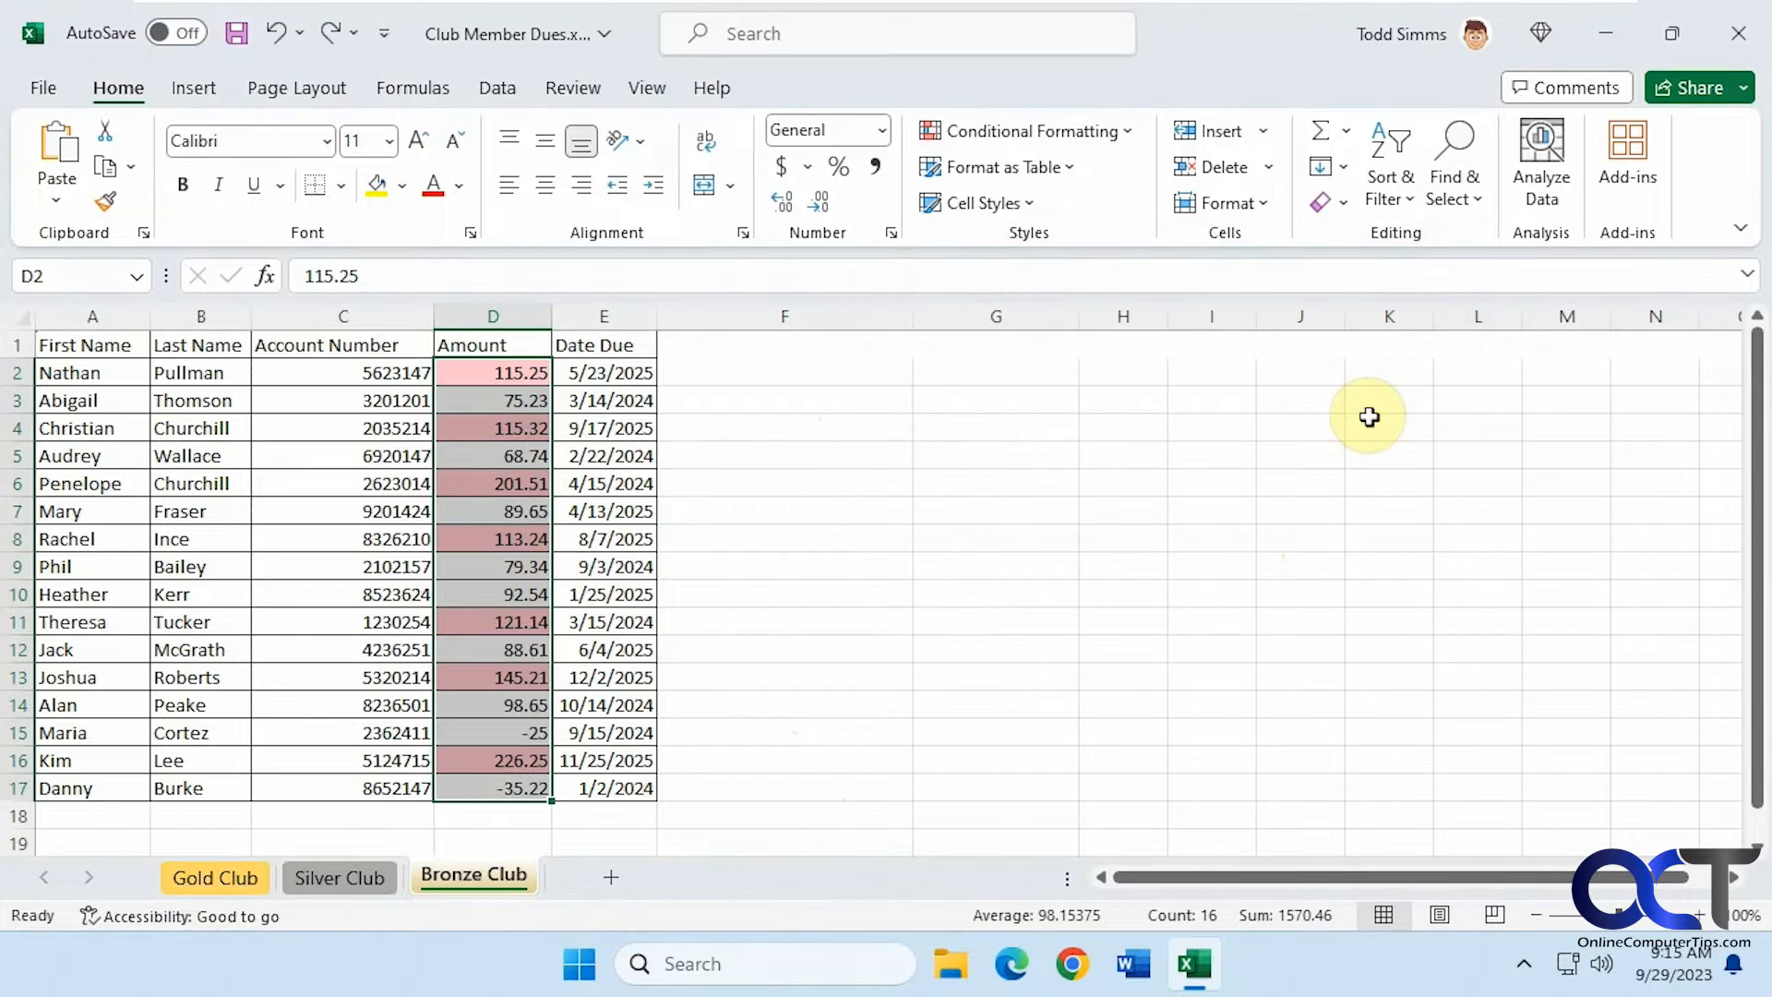
# Preview the Top 10 Items rule on the Amount cells and cancel it
pyautogui.click(1115, 131)
pyautogui.moveTo(1089, 245)
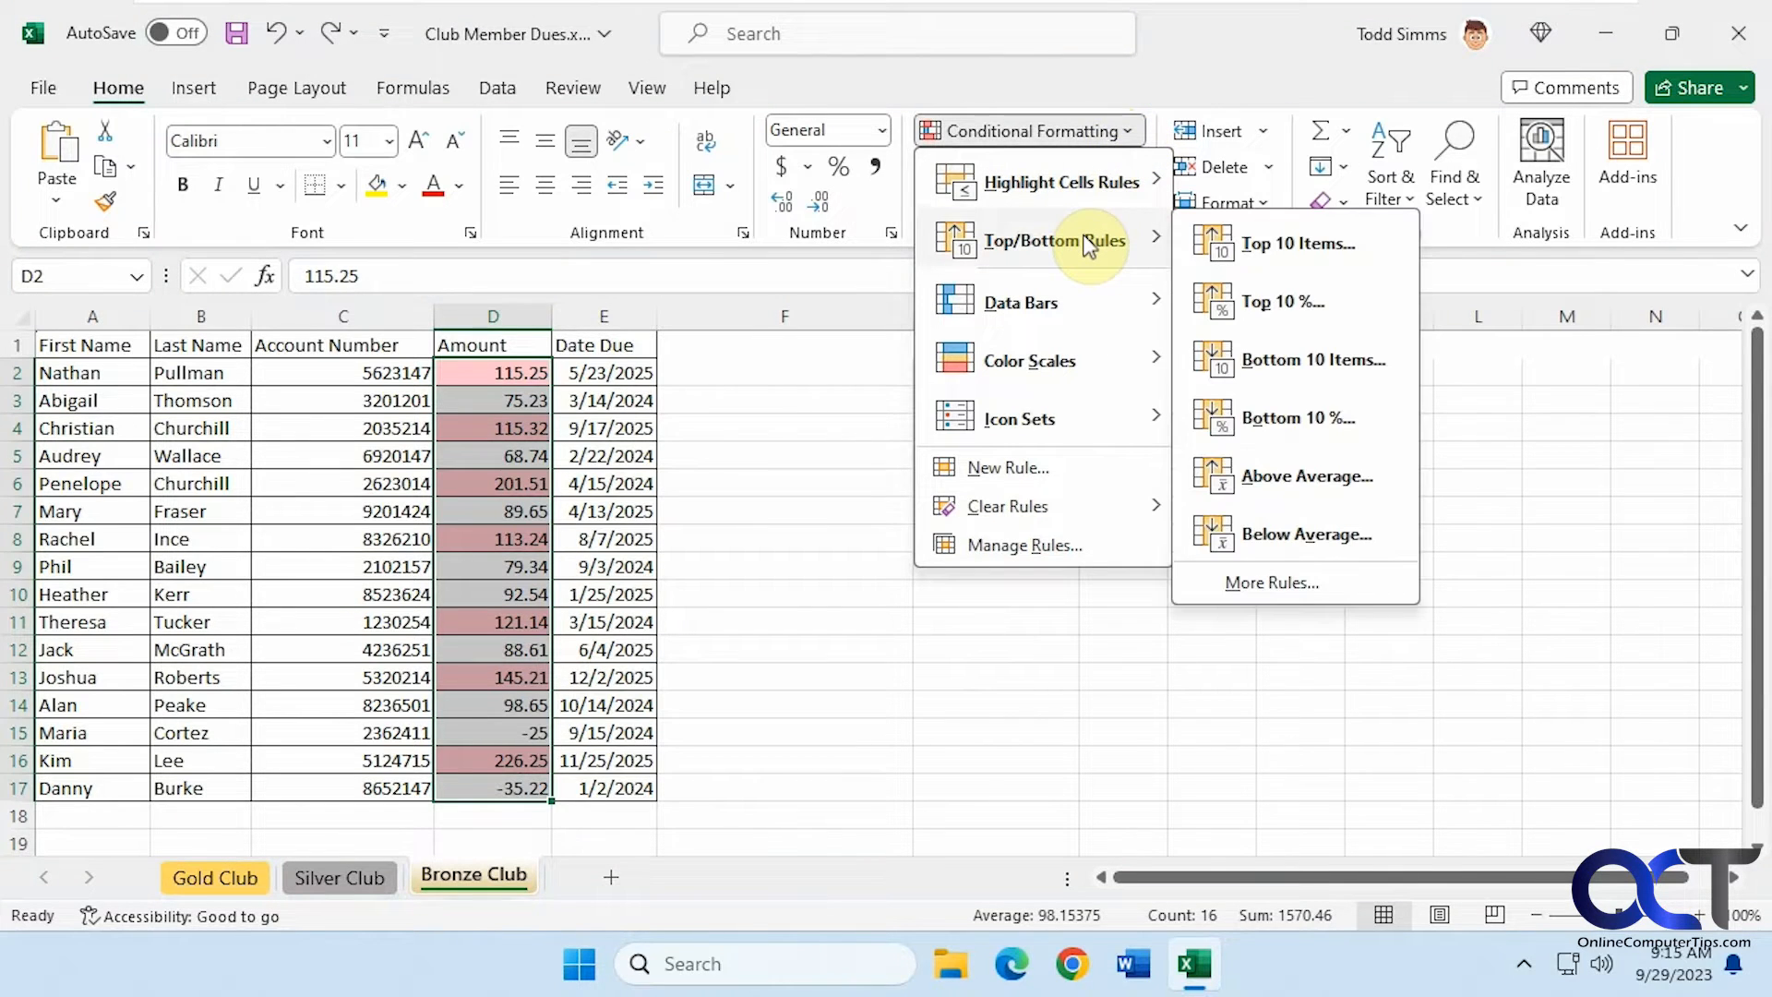
pyautogui.click(1237, 245)
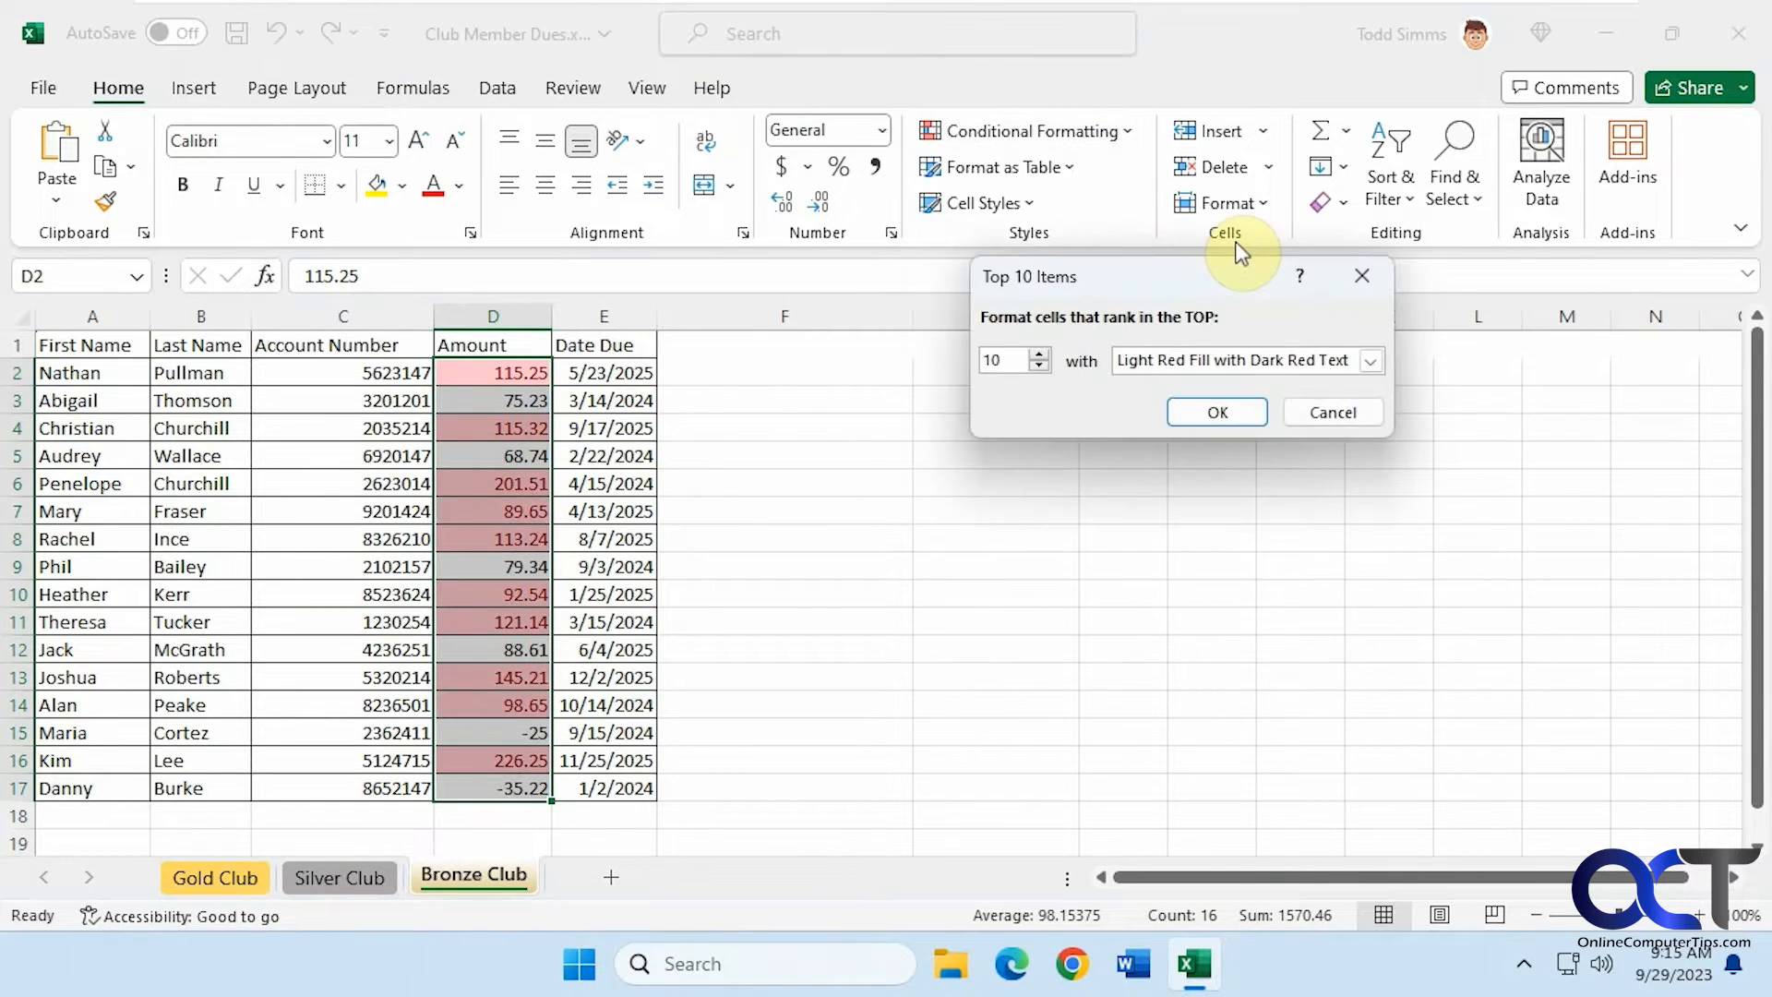
pyautogui.click(1319, 424)
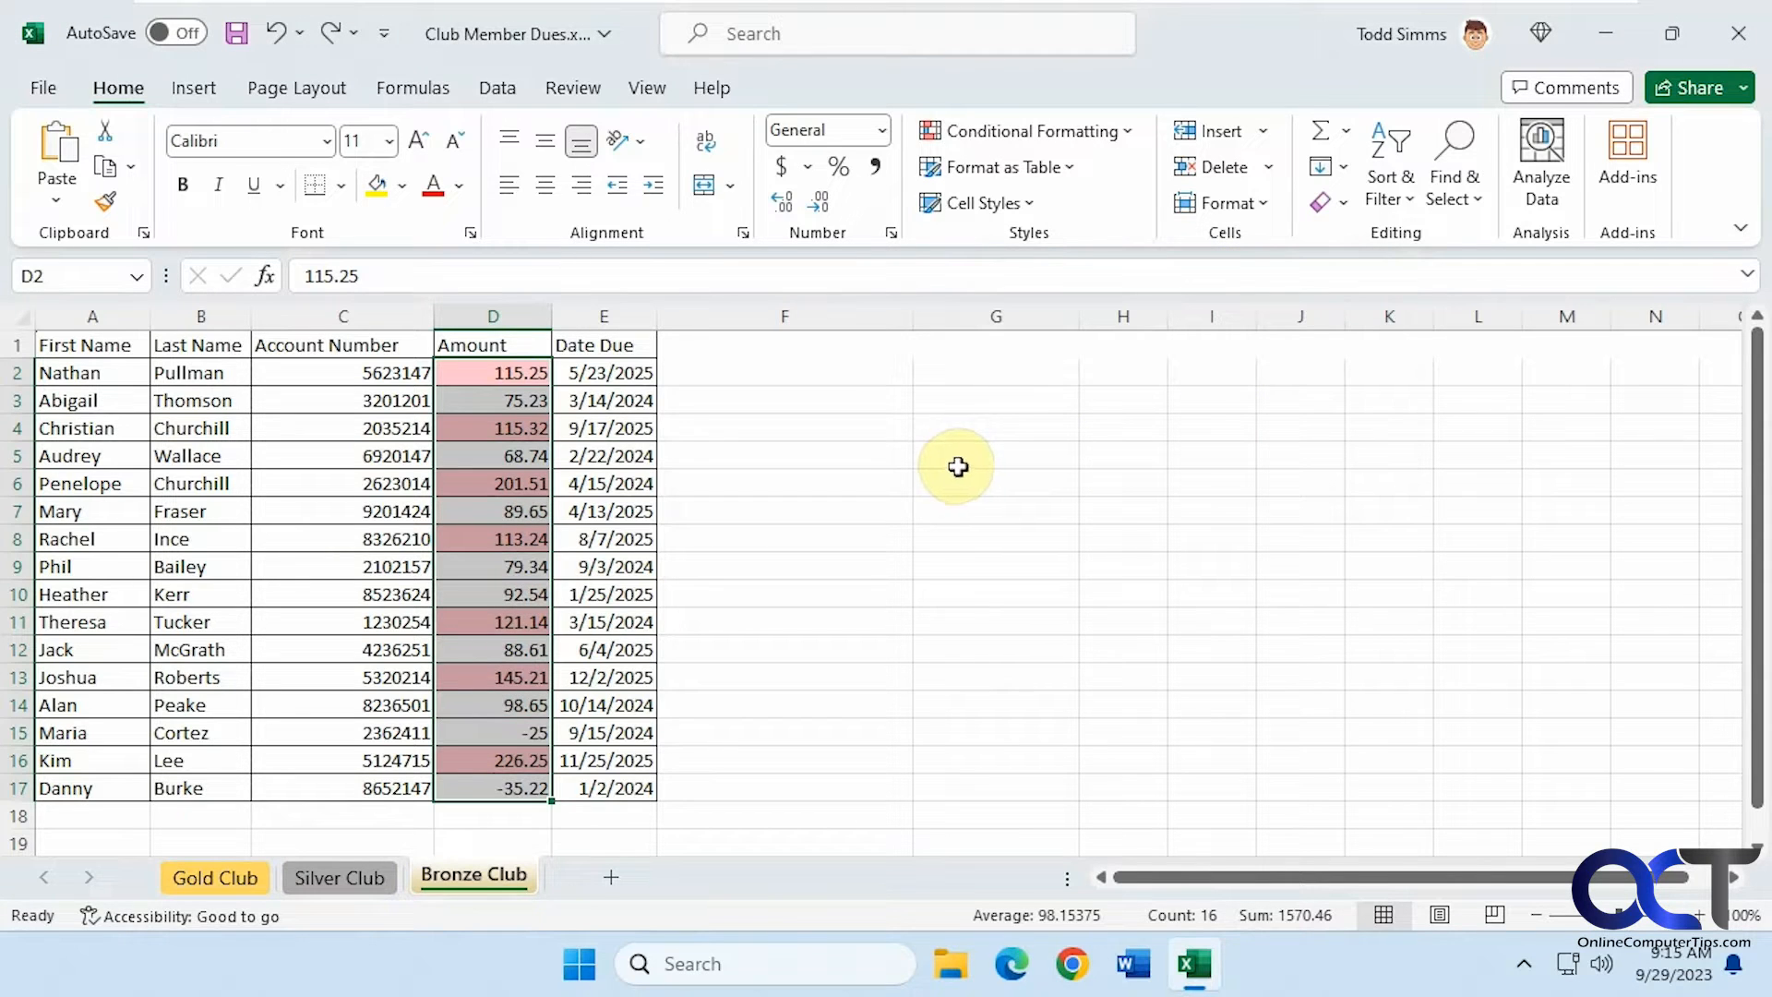
# Clear the conditional formatting rules from the selected Amount cells
pyautogui.click(1122, 132)
pyautogui.moveTo(1046, 508)
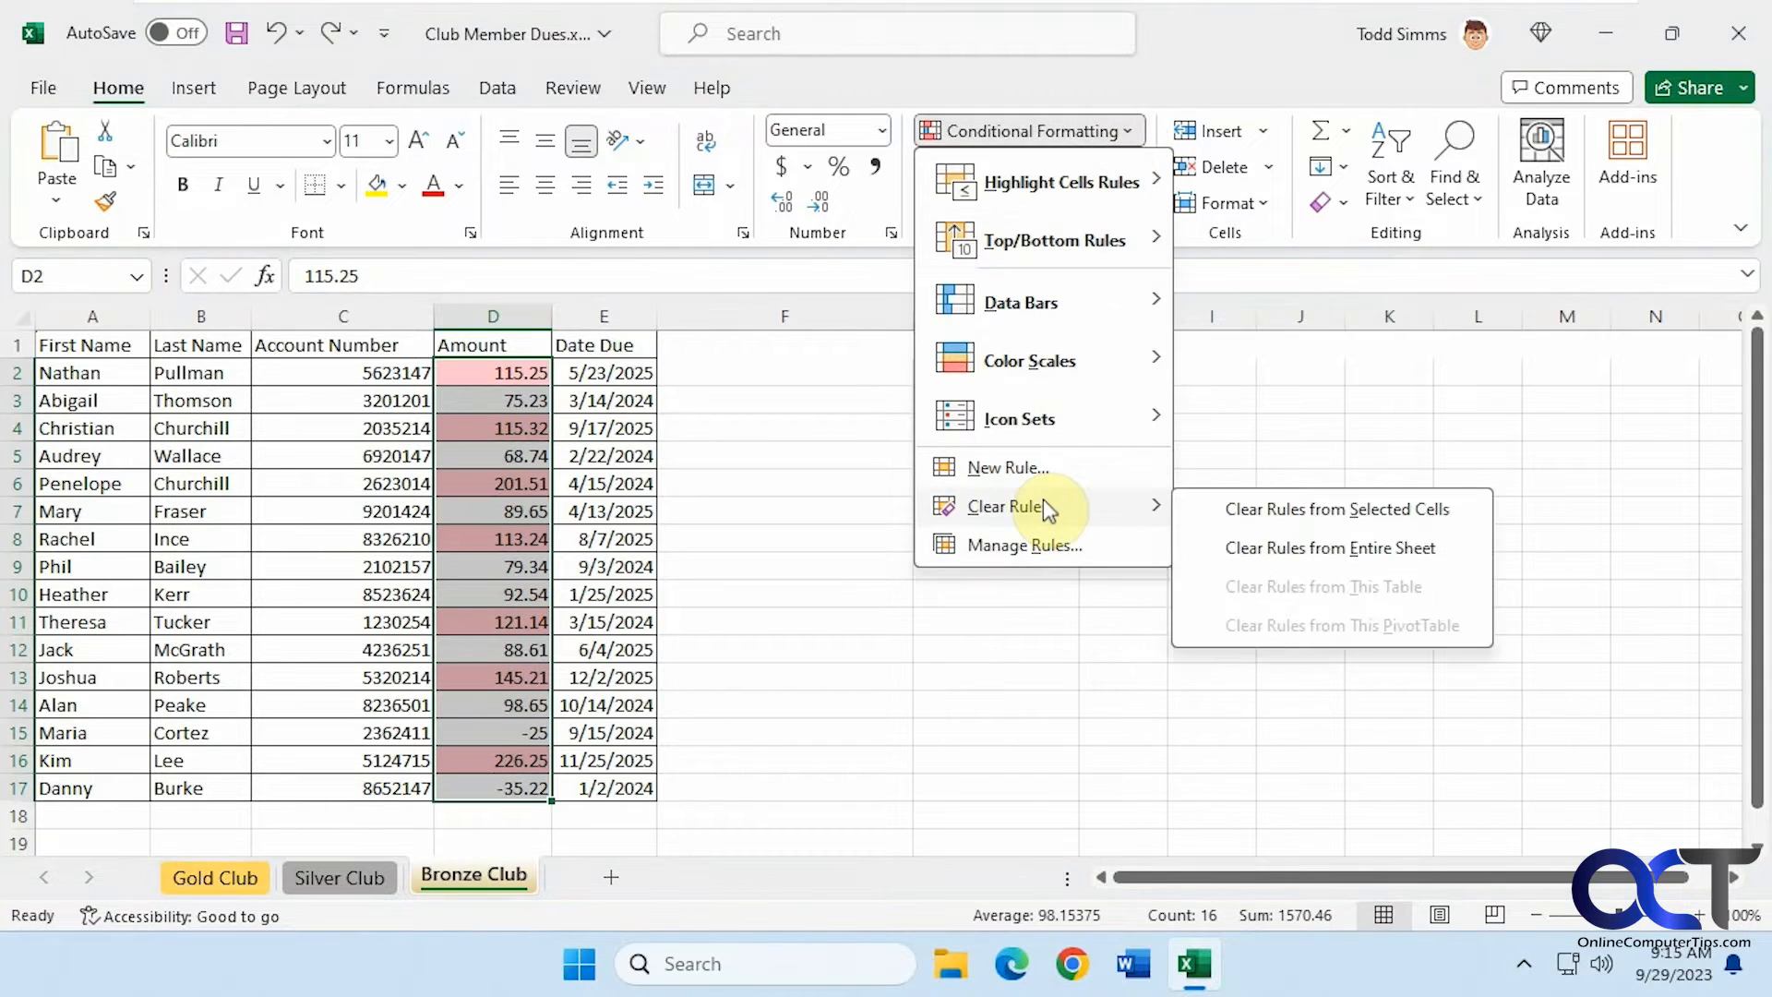
pyautogui.click(1246, 508)
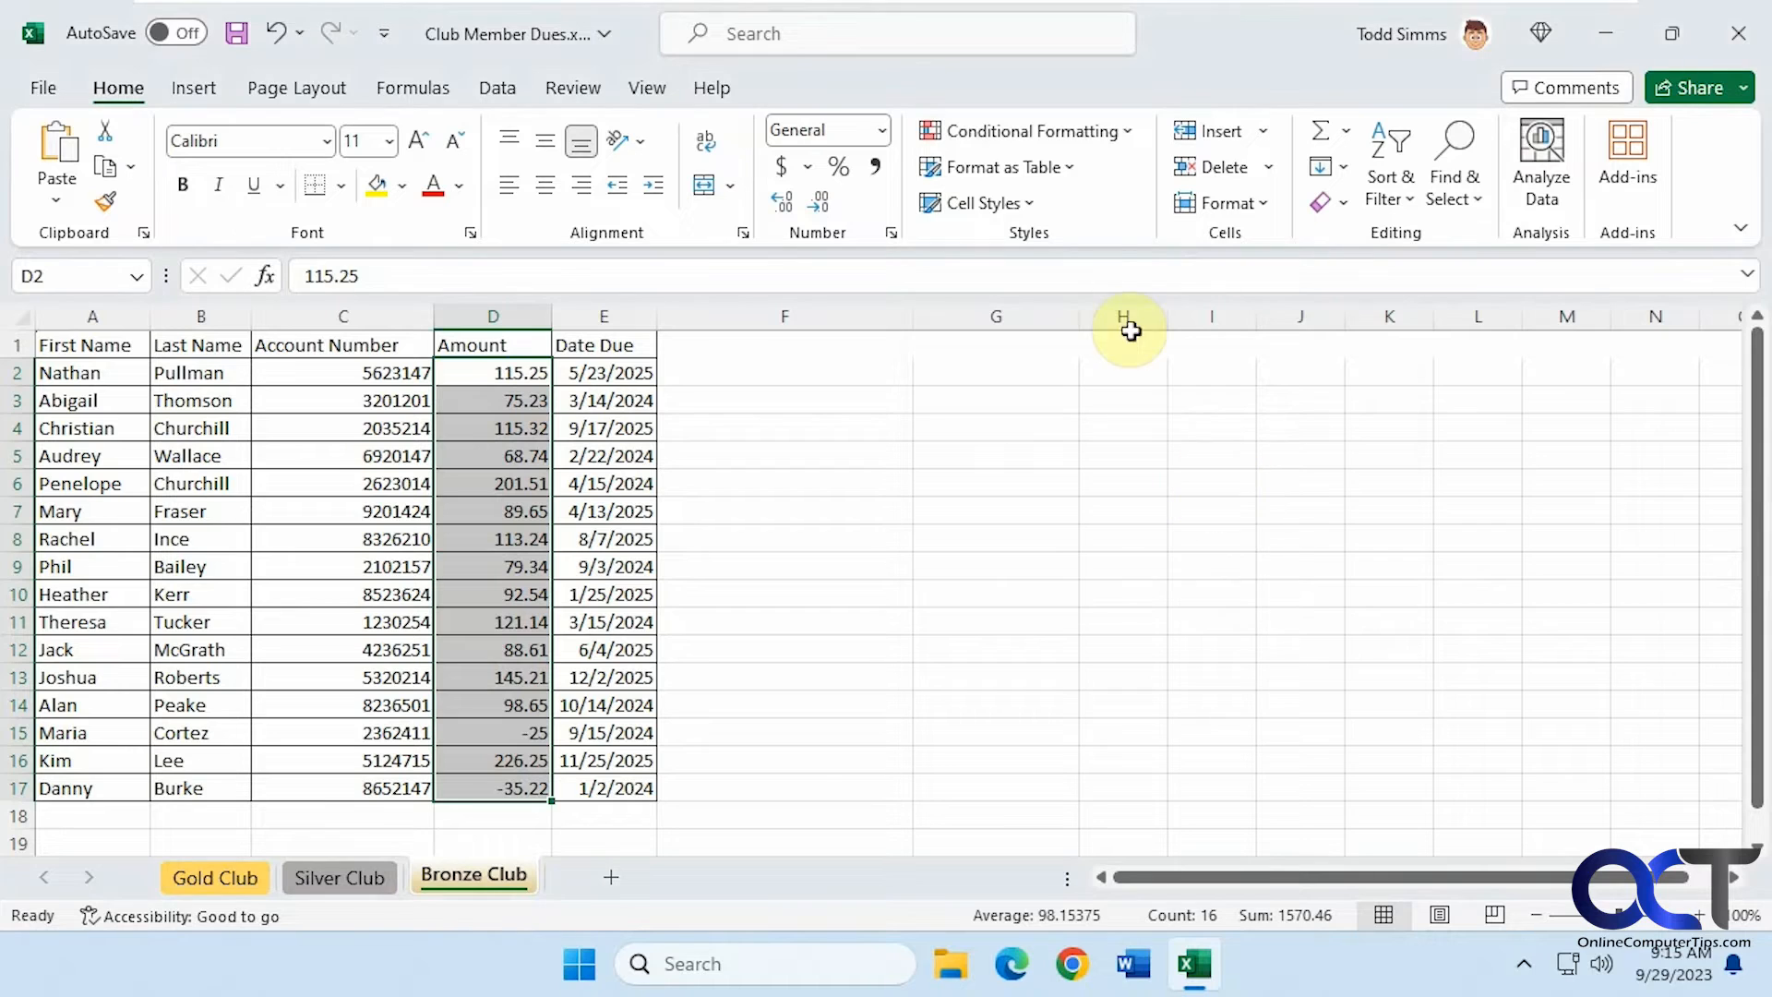
# Apply a Top 10 Items rule to the Amount cells with Green Fill with Dark Green Text
pyautogui.click(1126, 132)
pyautogui.moveTo(1124, 238)
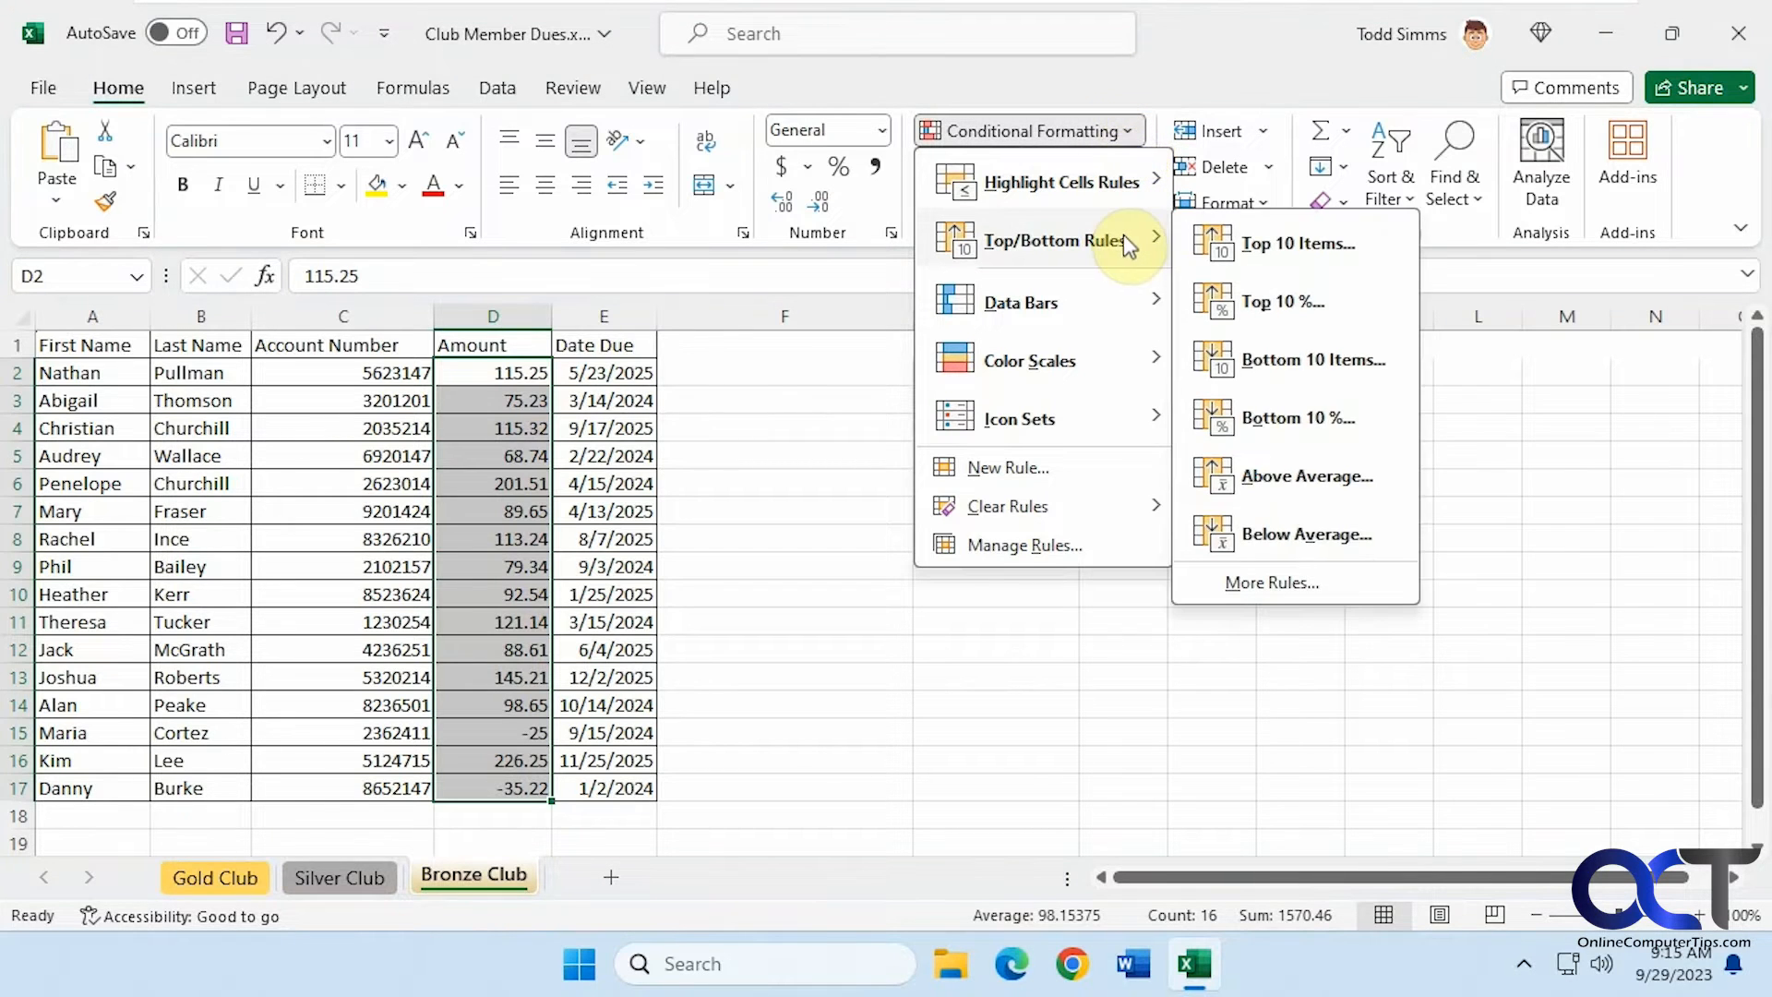
pyautogui.click(1260, 238)
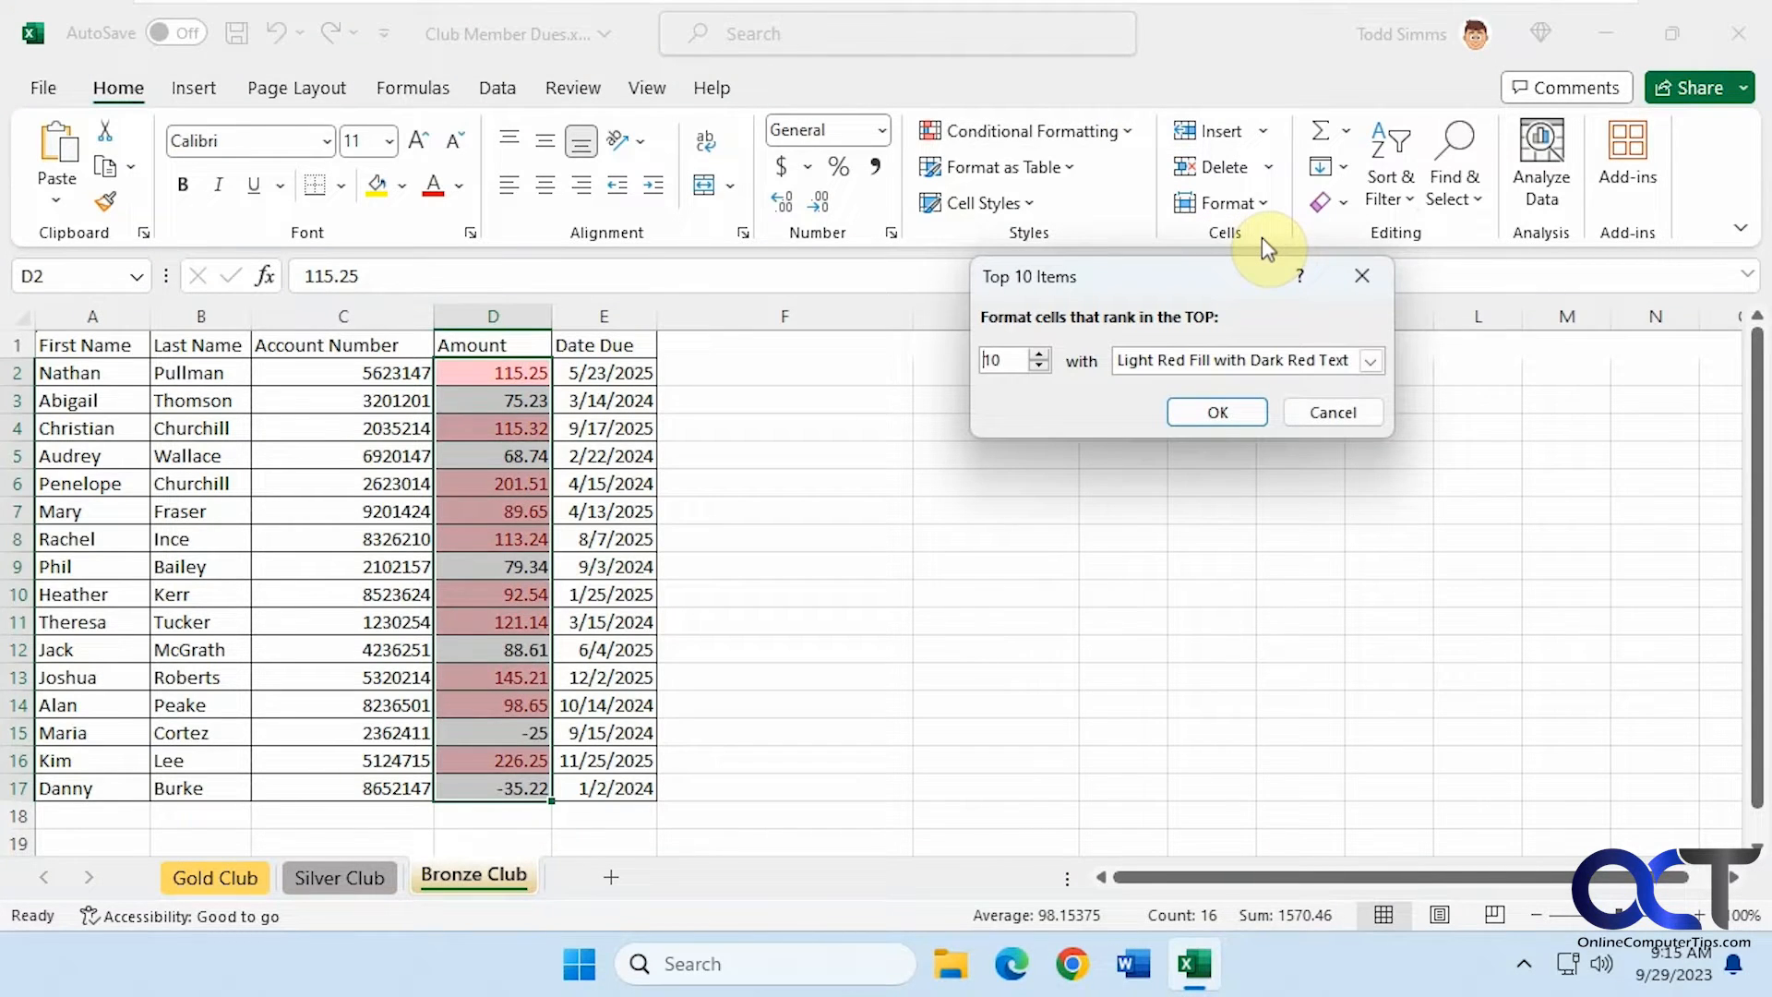
pyautogui.click(1368, 360)
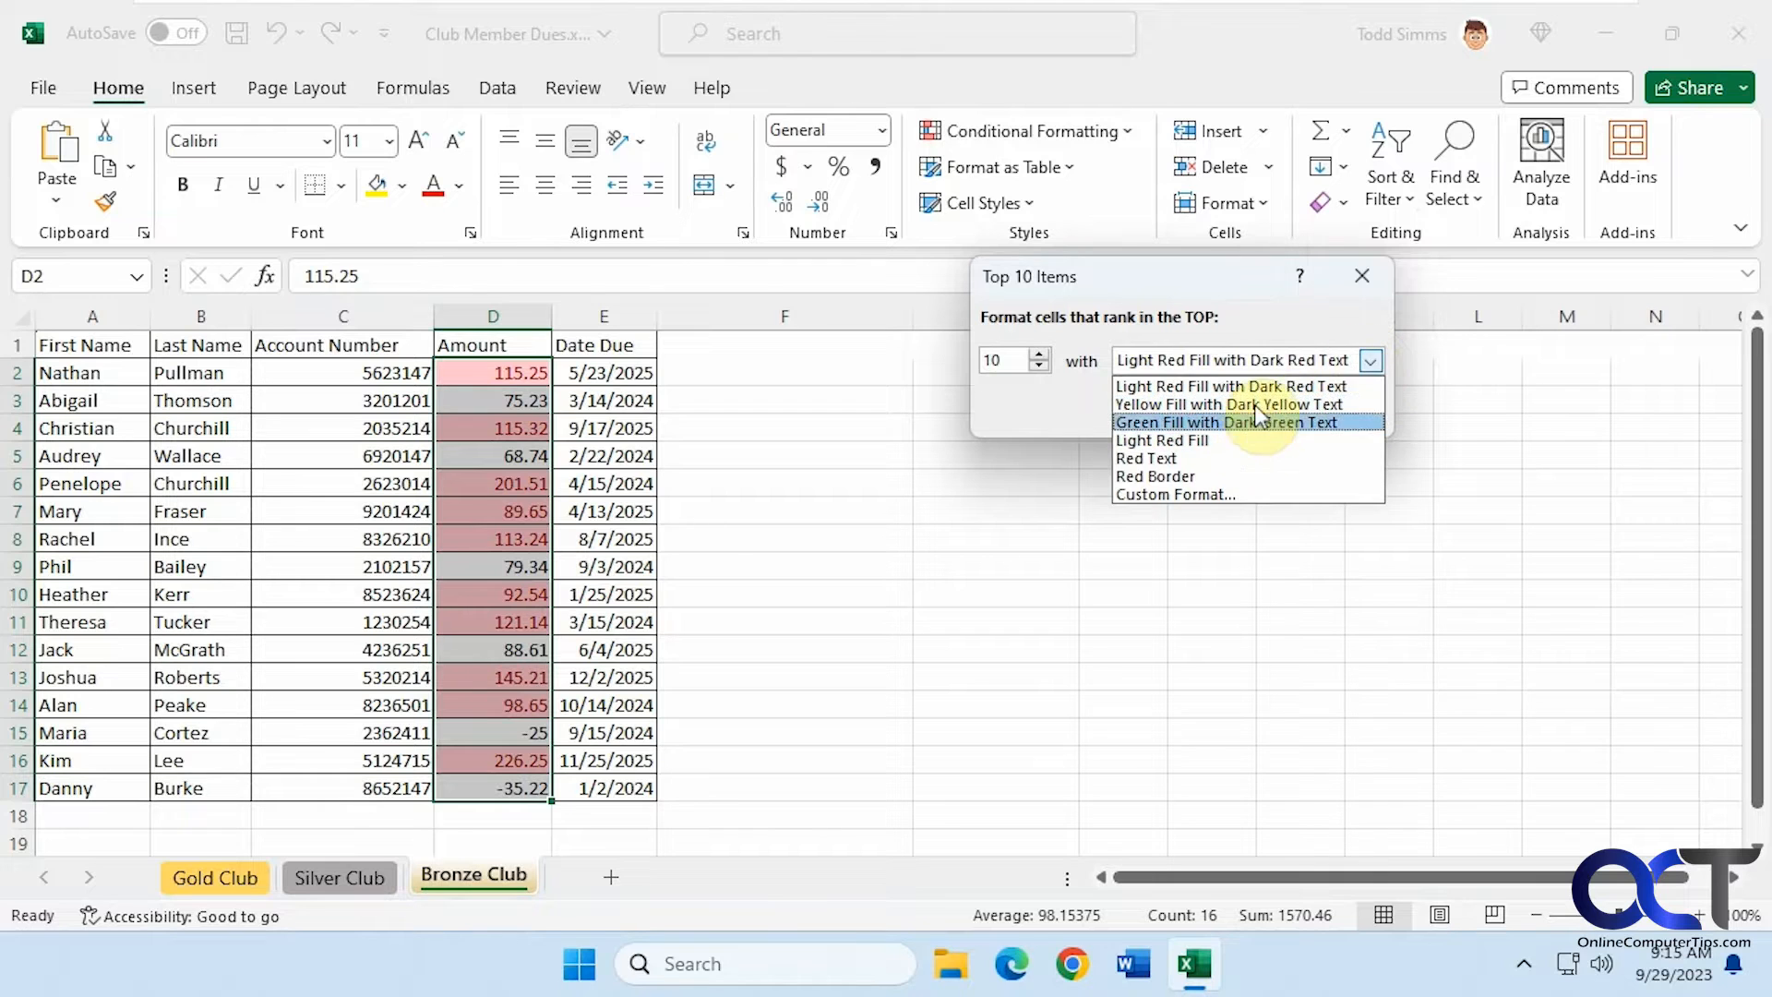
pyautogui.click(1220, 423)
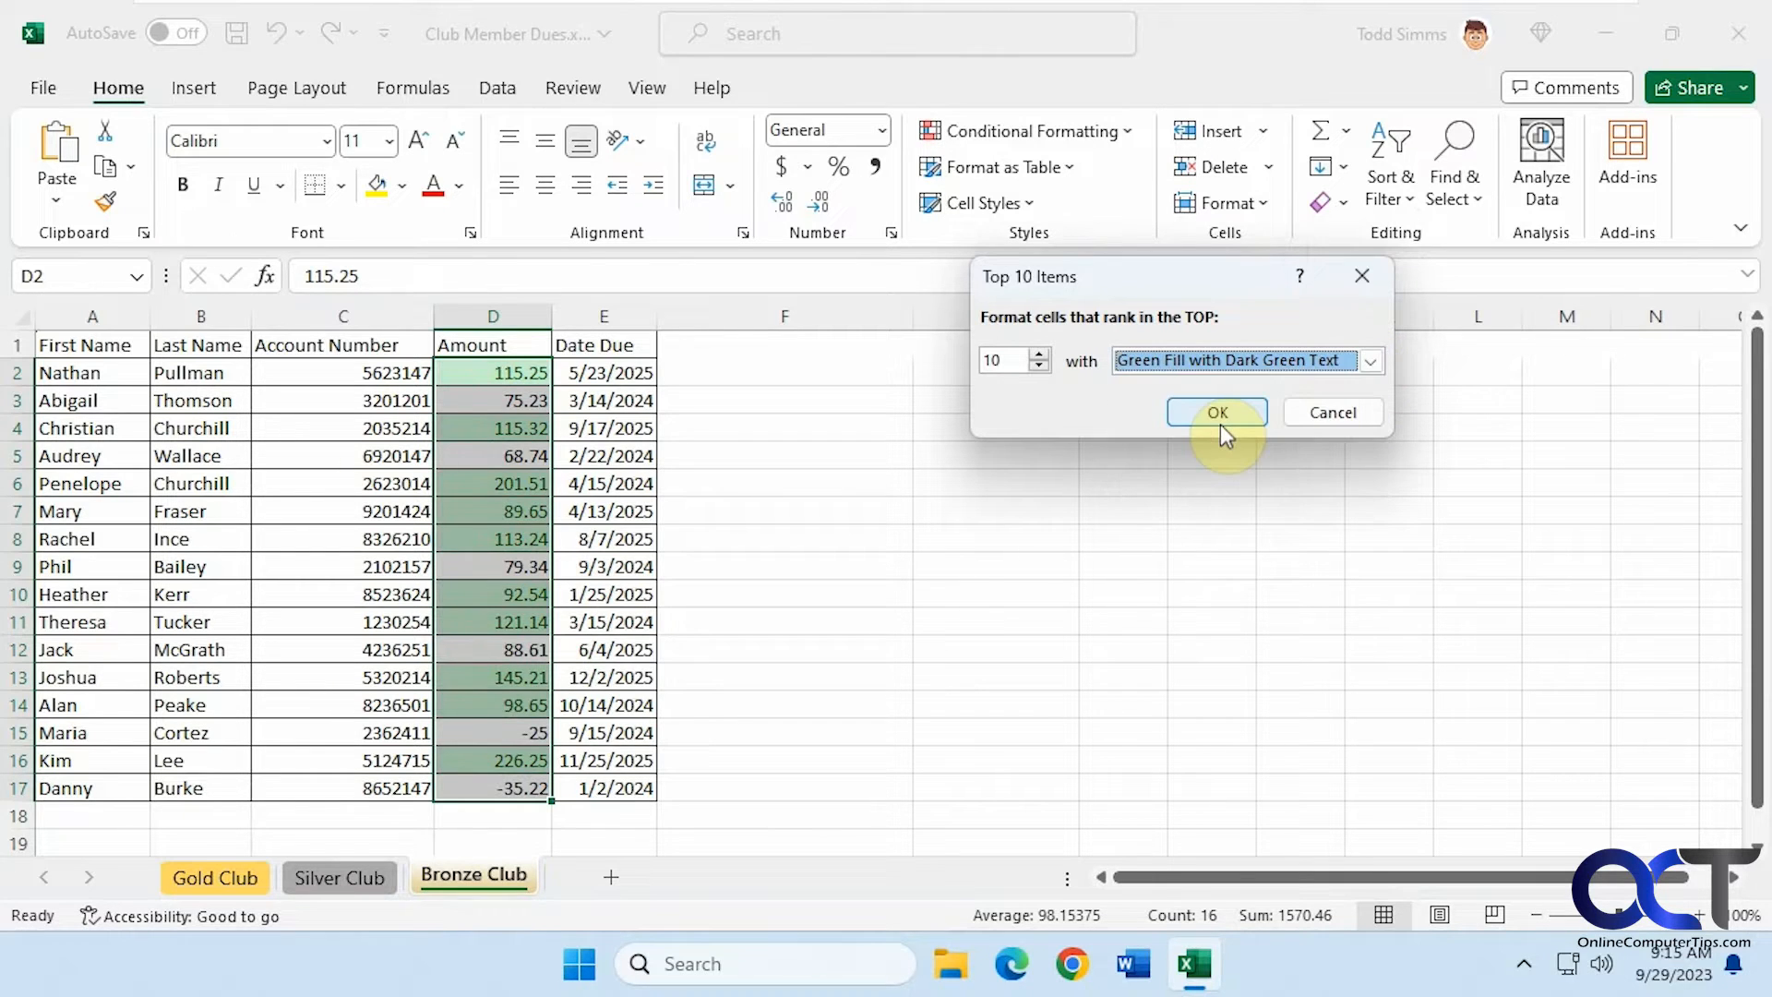
pyautogui.click(1218, 418)
pyautogui.click(1209, 509)
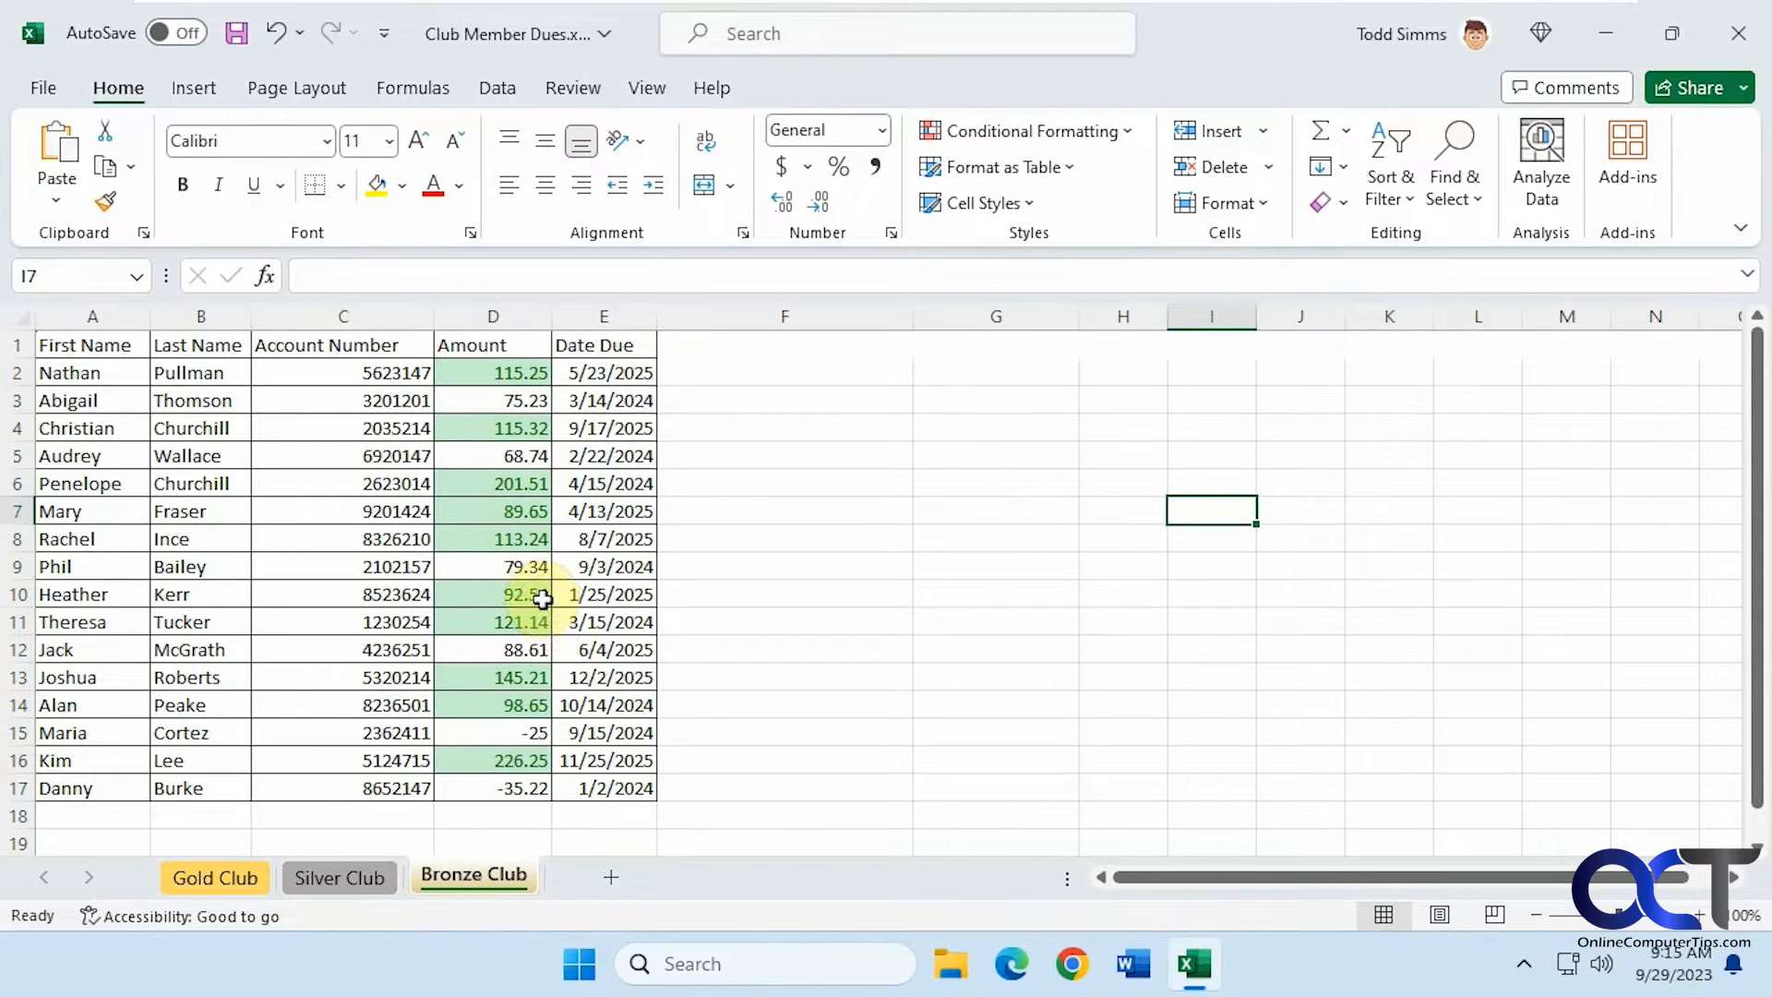
# Undo the Top 10 Items rule on the Amount cells and preview the color scale, data bar and icon set options
pyautogui.hotkey('ctrl', 'z')
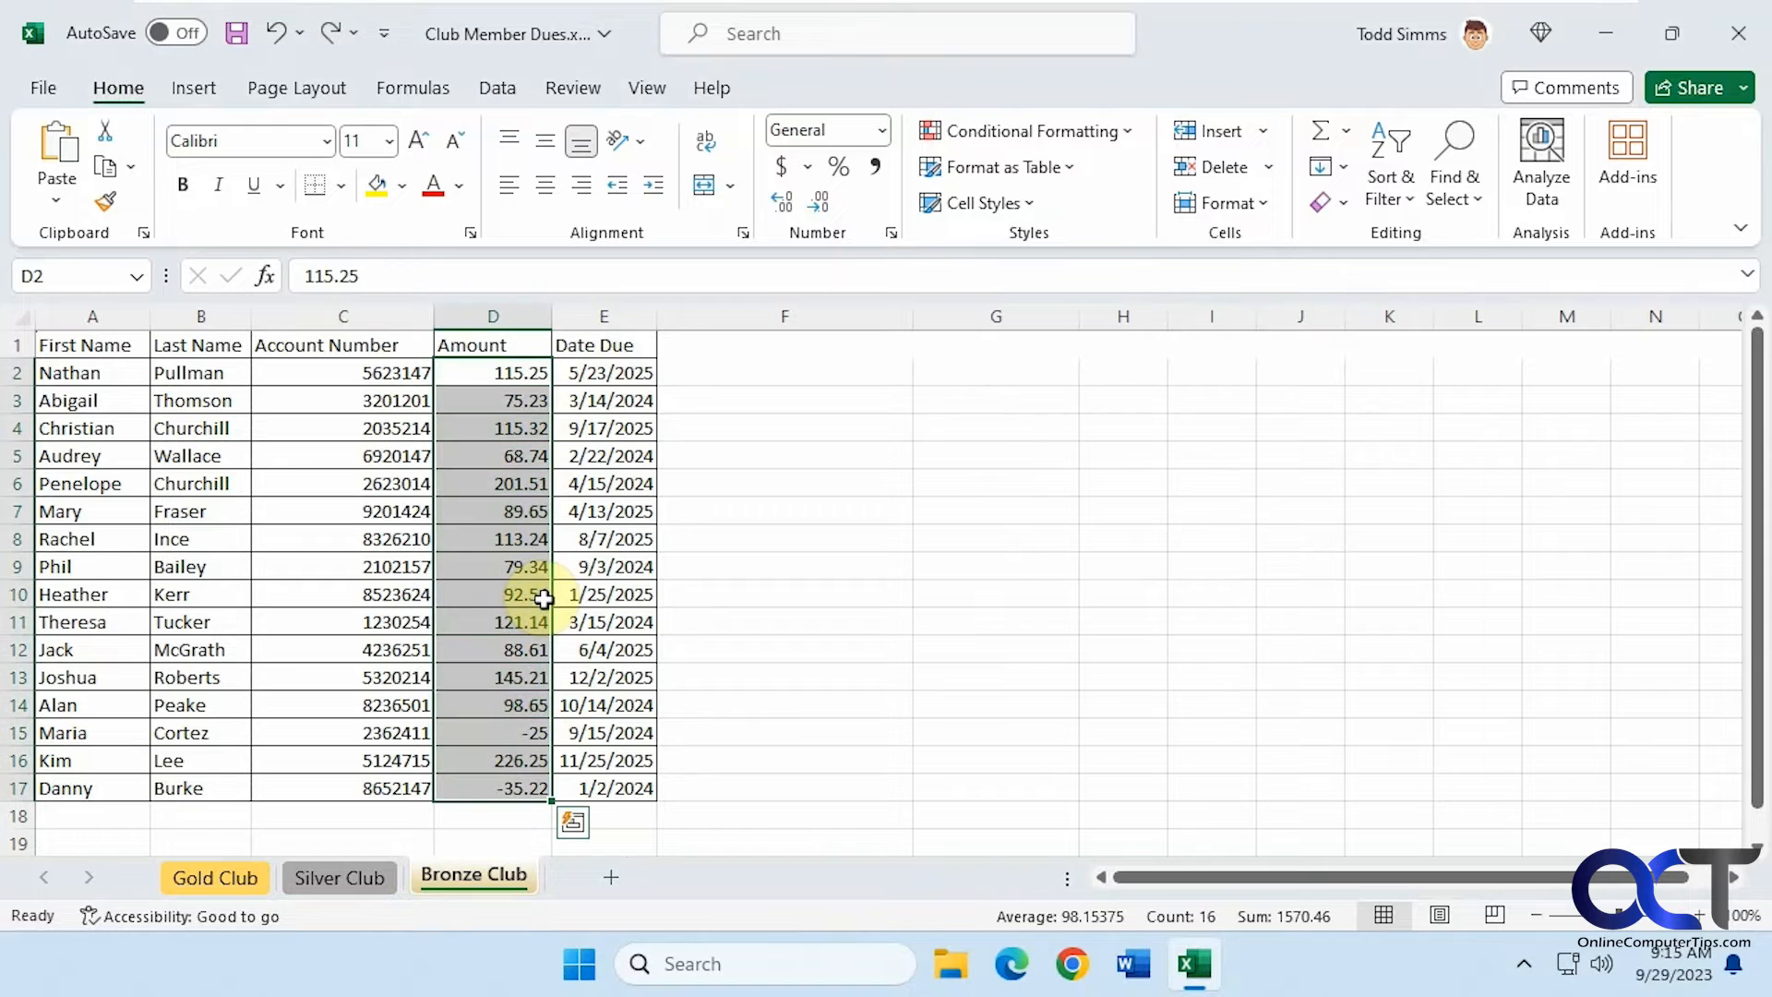
pyautogui.click(1123, 138)
pyautogui.moveTo(1109, 238)
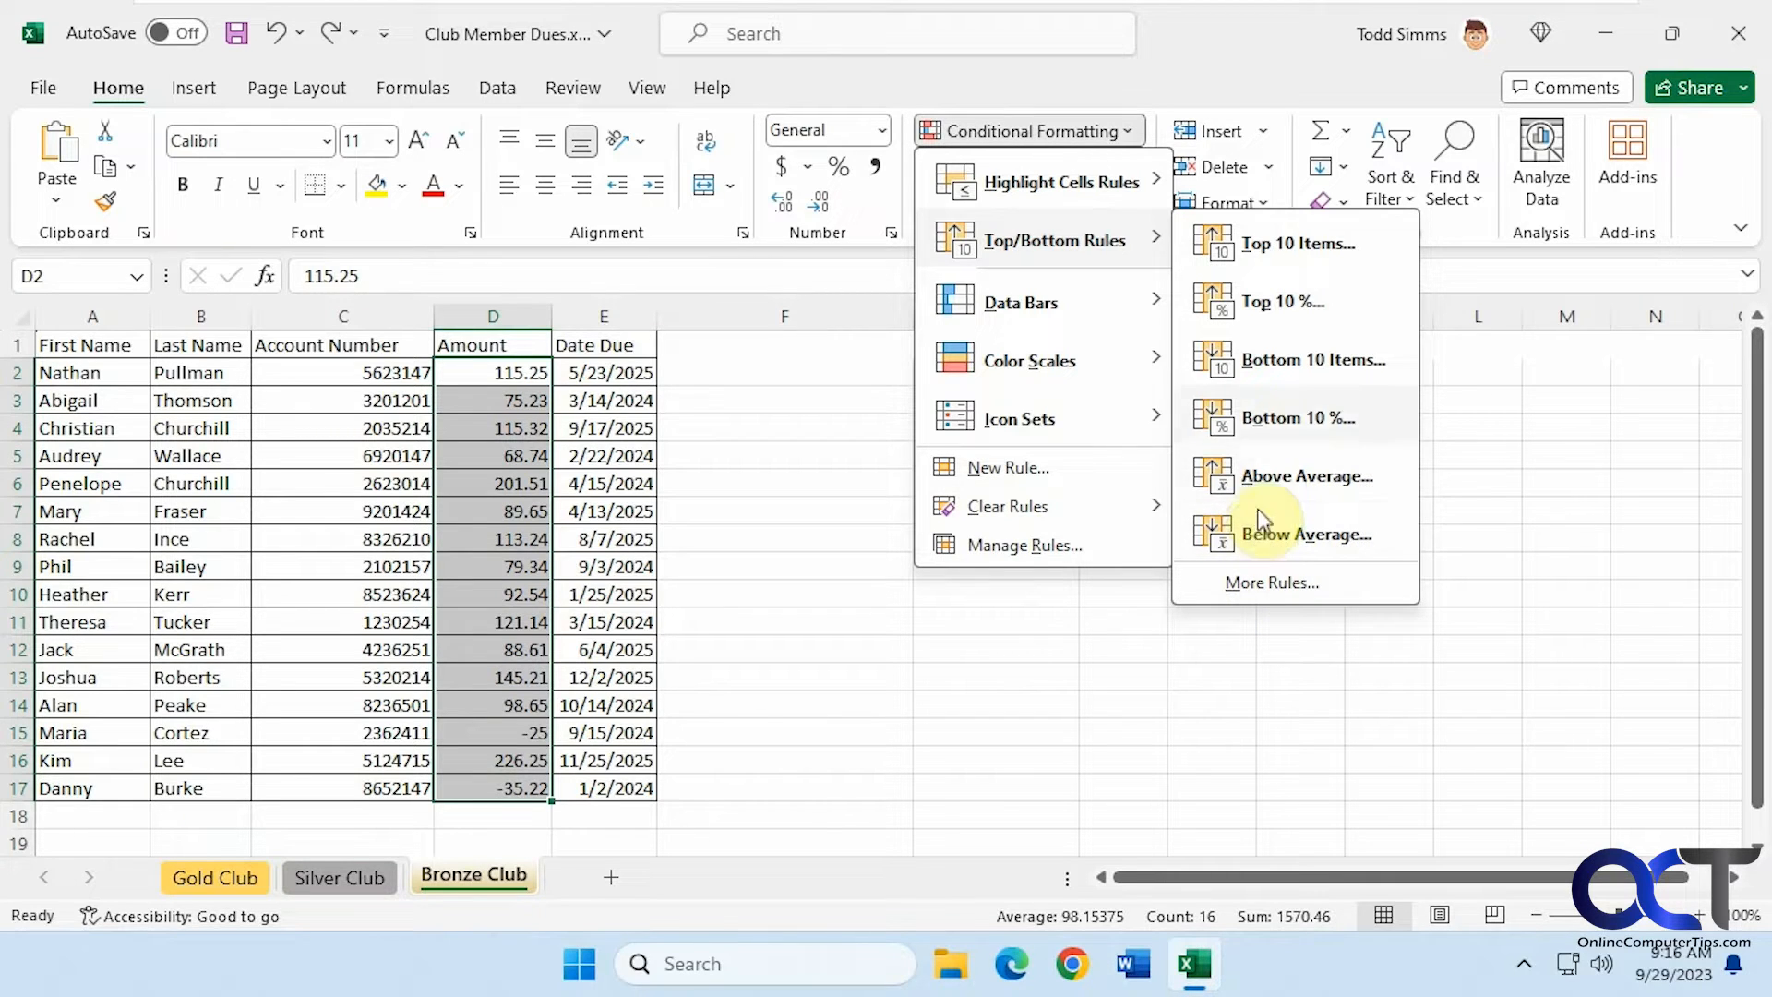
pyautogui.moveTo(1144, 297)
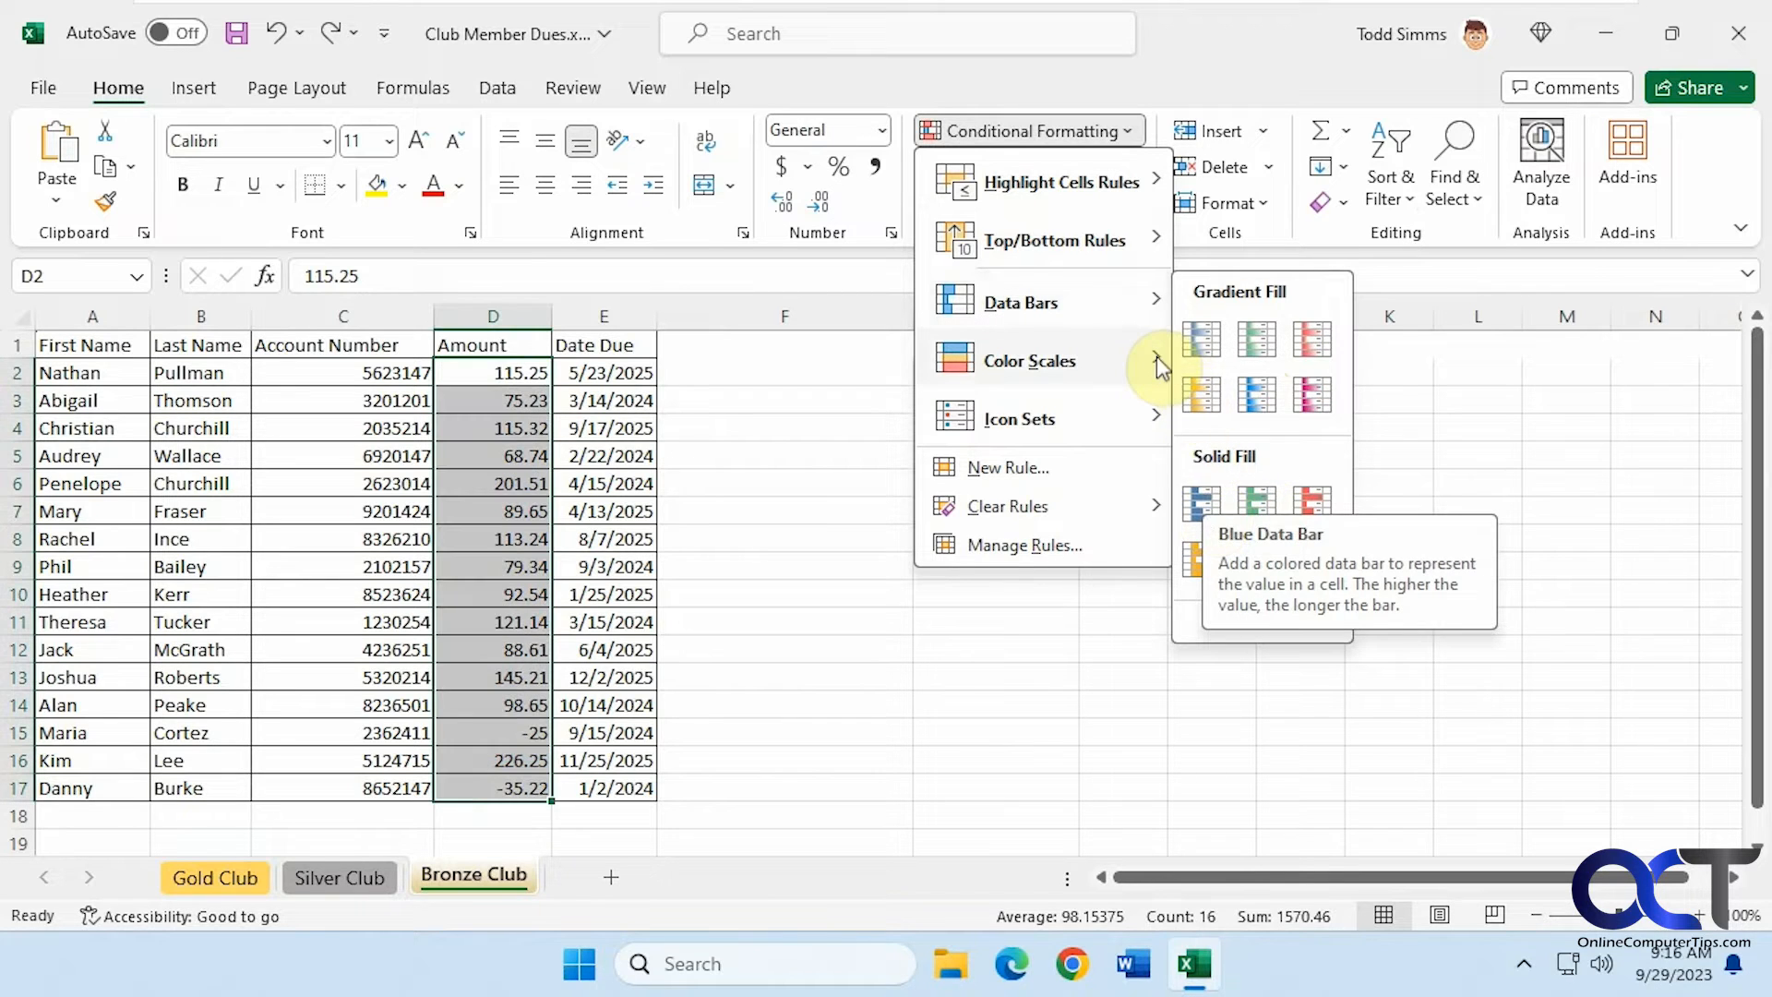
pyautogui.moveTo(1153, 354)
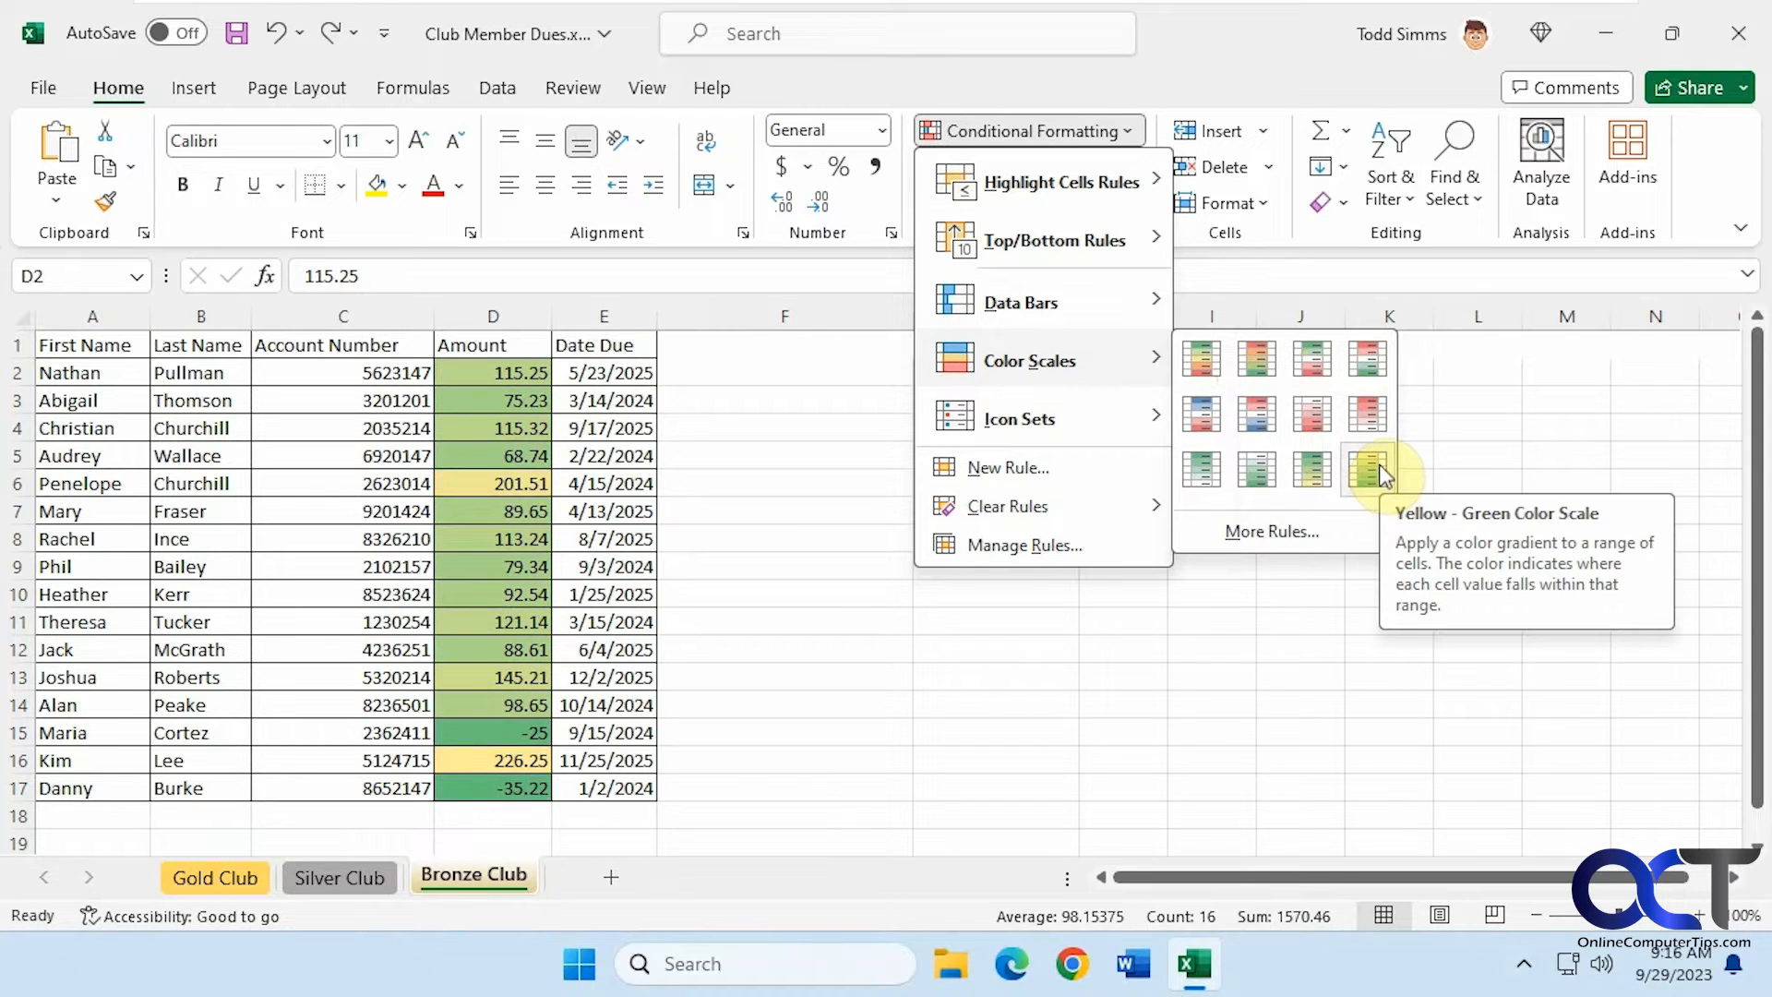
pyautogui.moveTo(1153, 423)
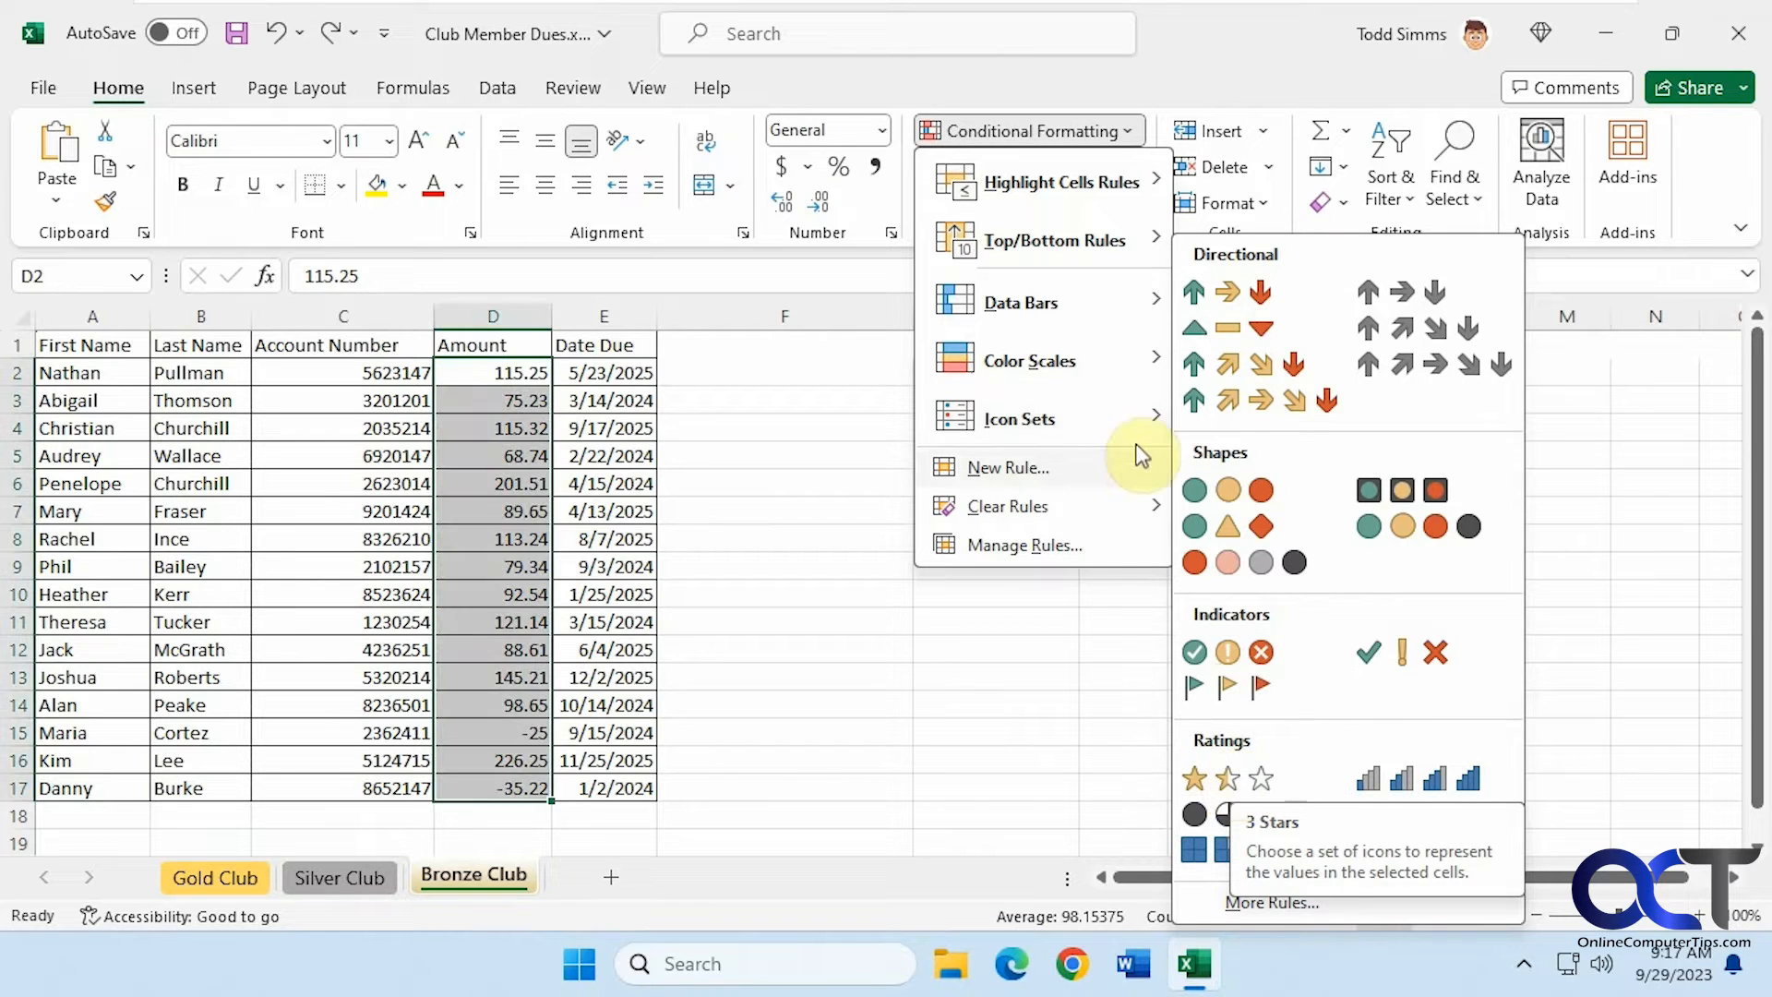
# Create a new rule formatting Amount cells whose value is between 100 and 200 with a green fill
pyautogui.click(1027, 469)
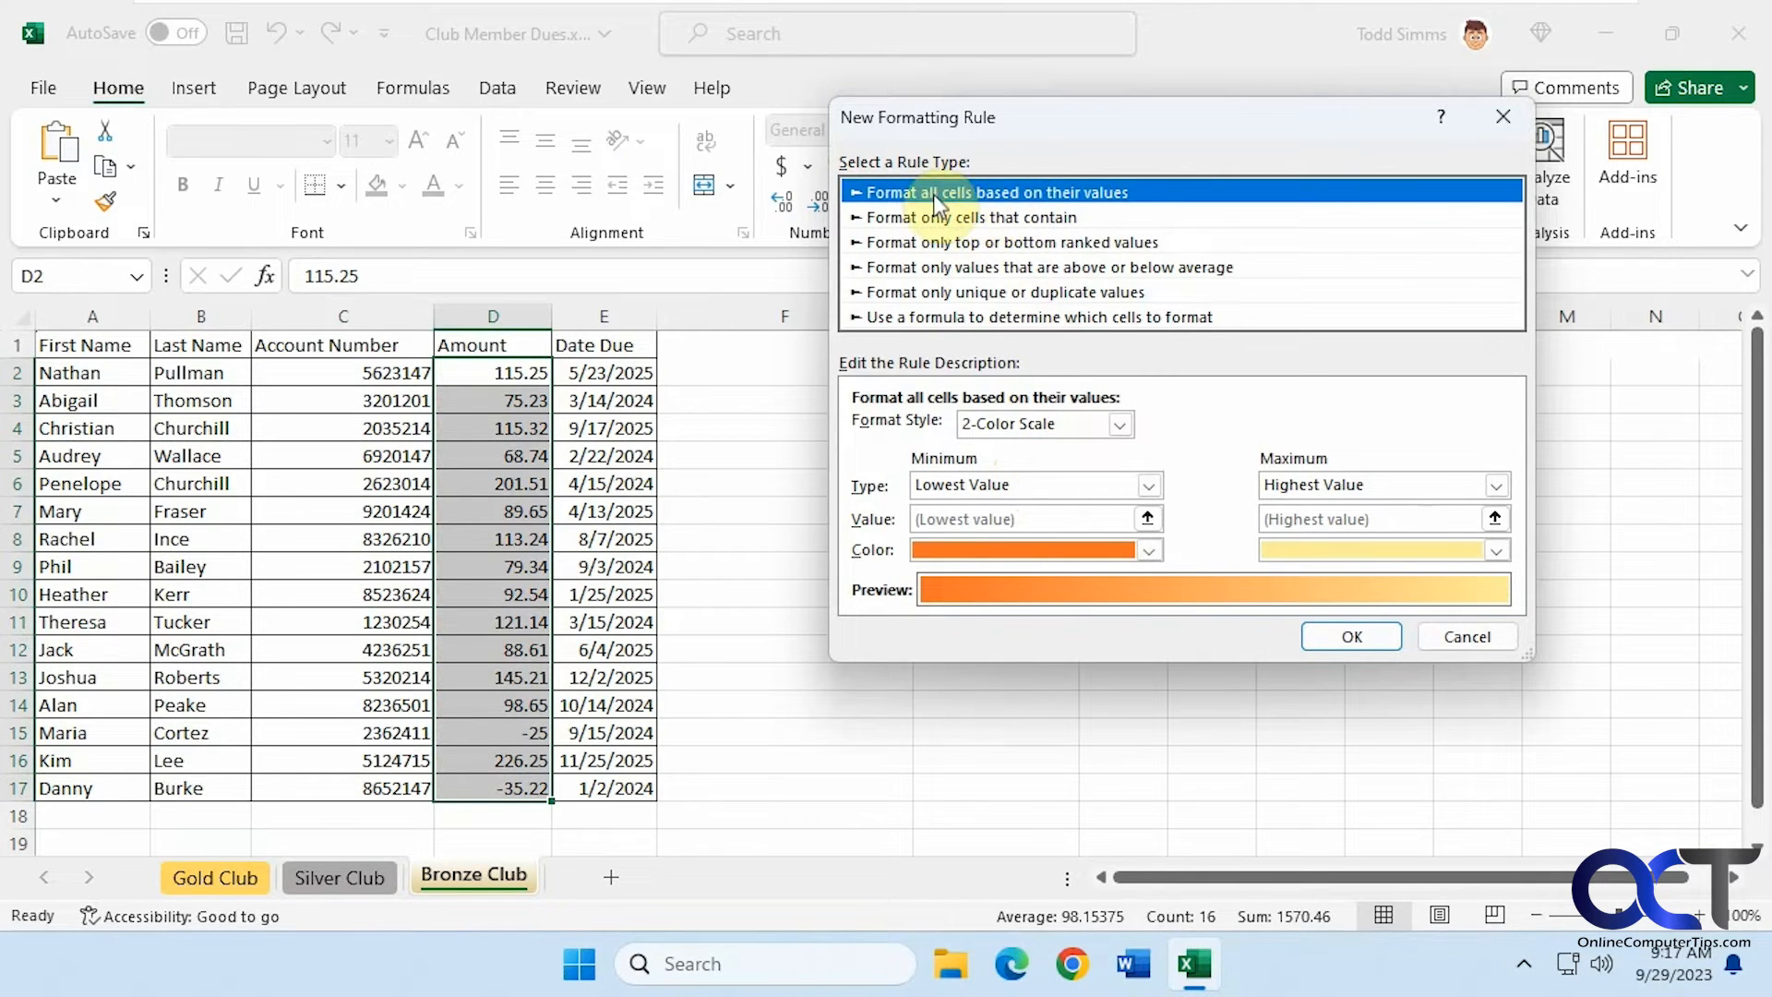
pyautogui.click(1054, 217)
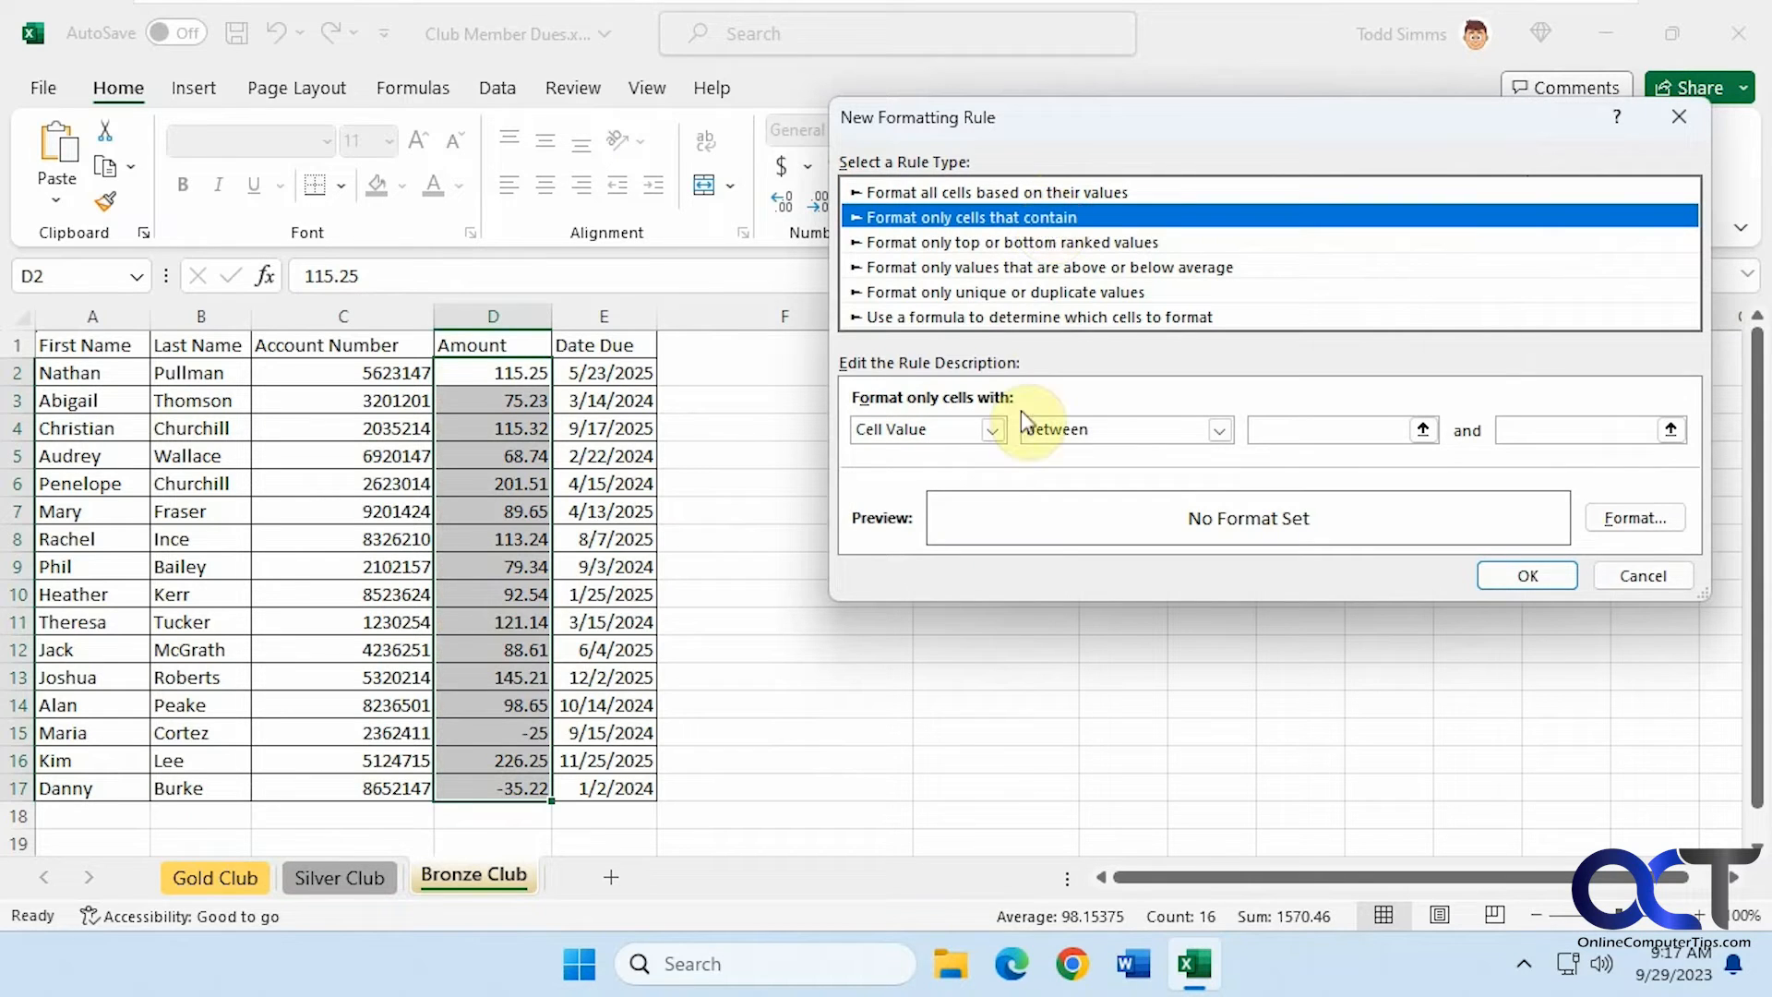
pyautogui.click(993, 430)
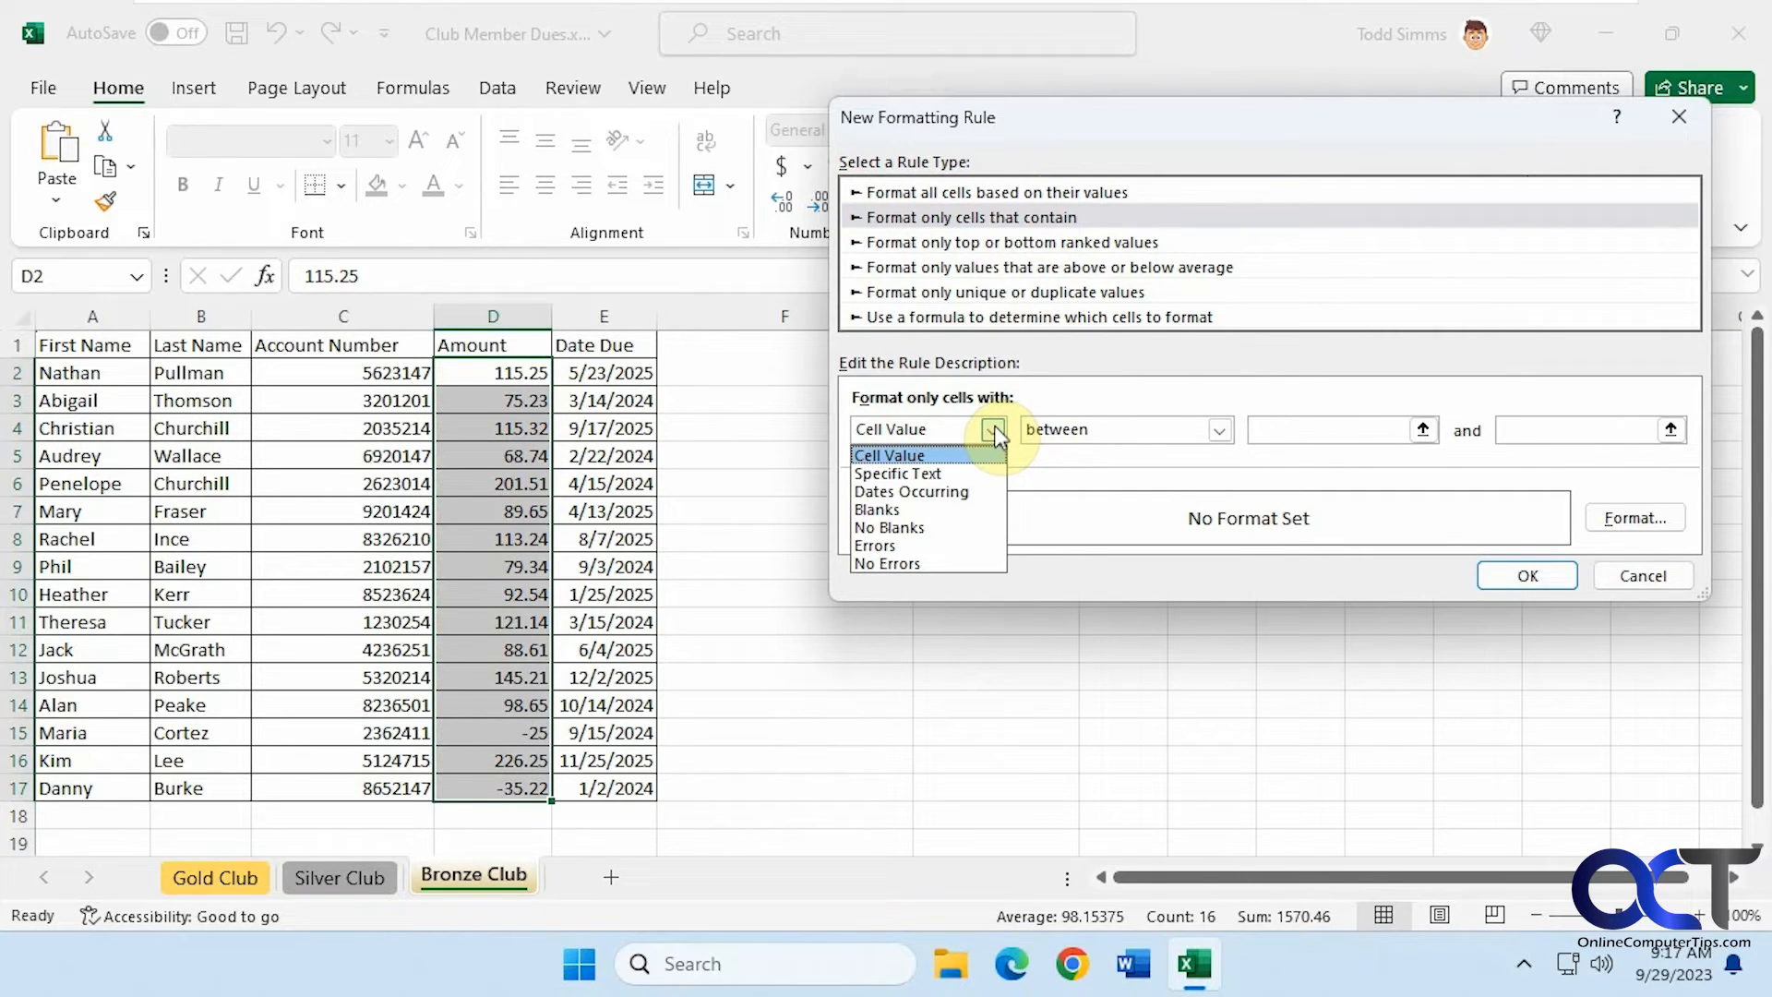
pyautogui.click(994, 430)
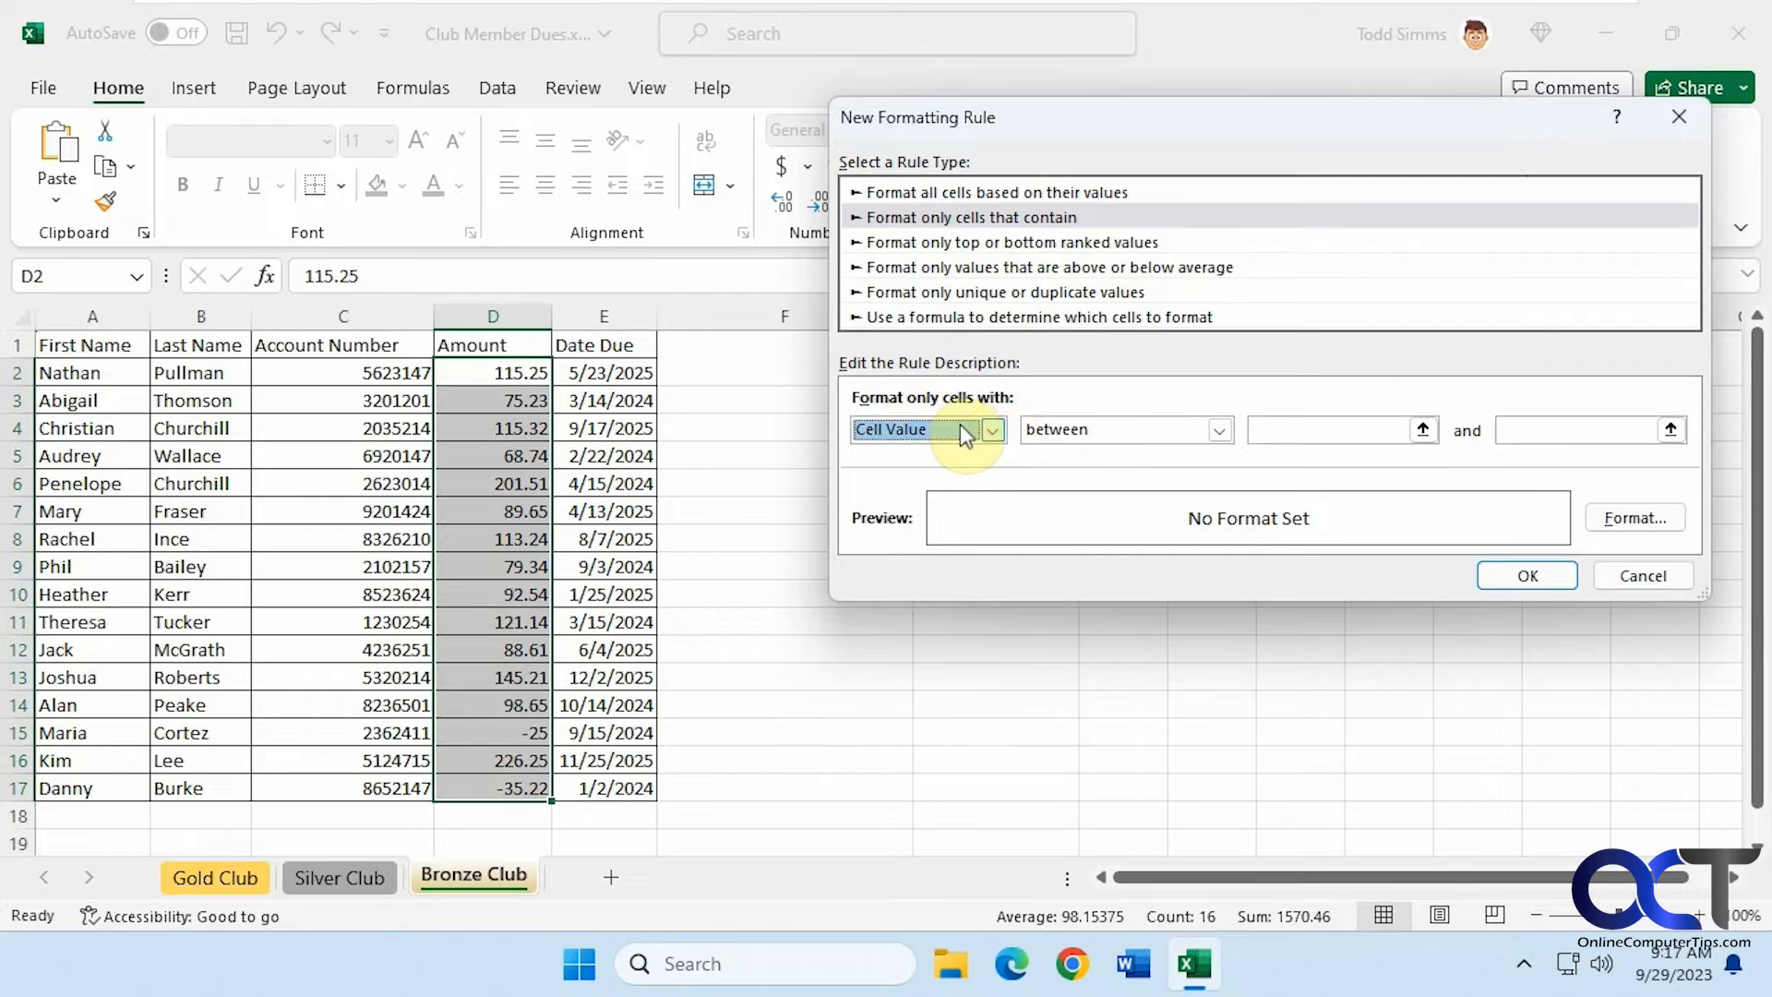
pyautogui.click(1262, 429)
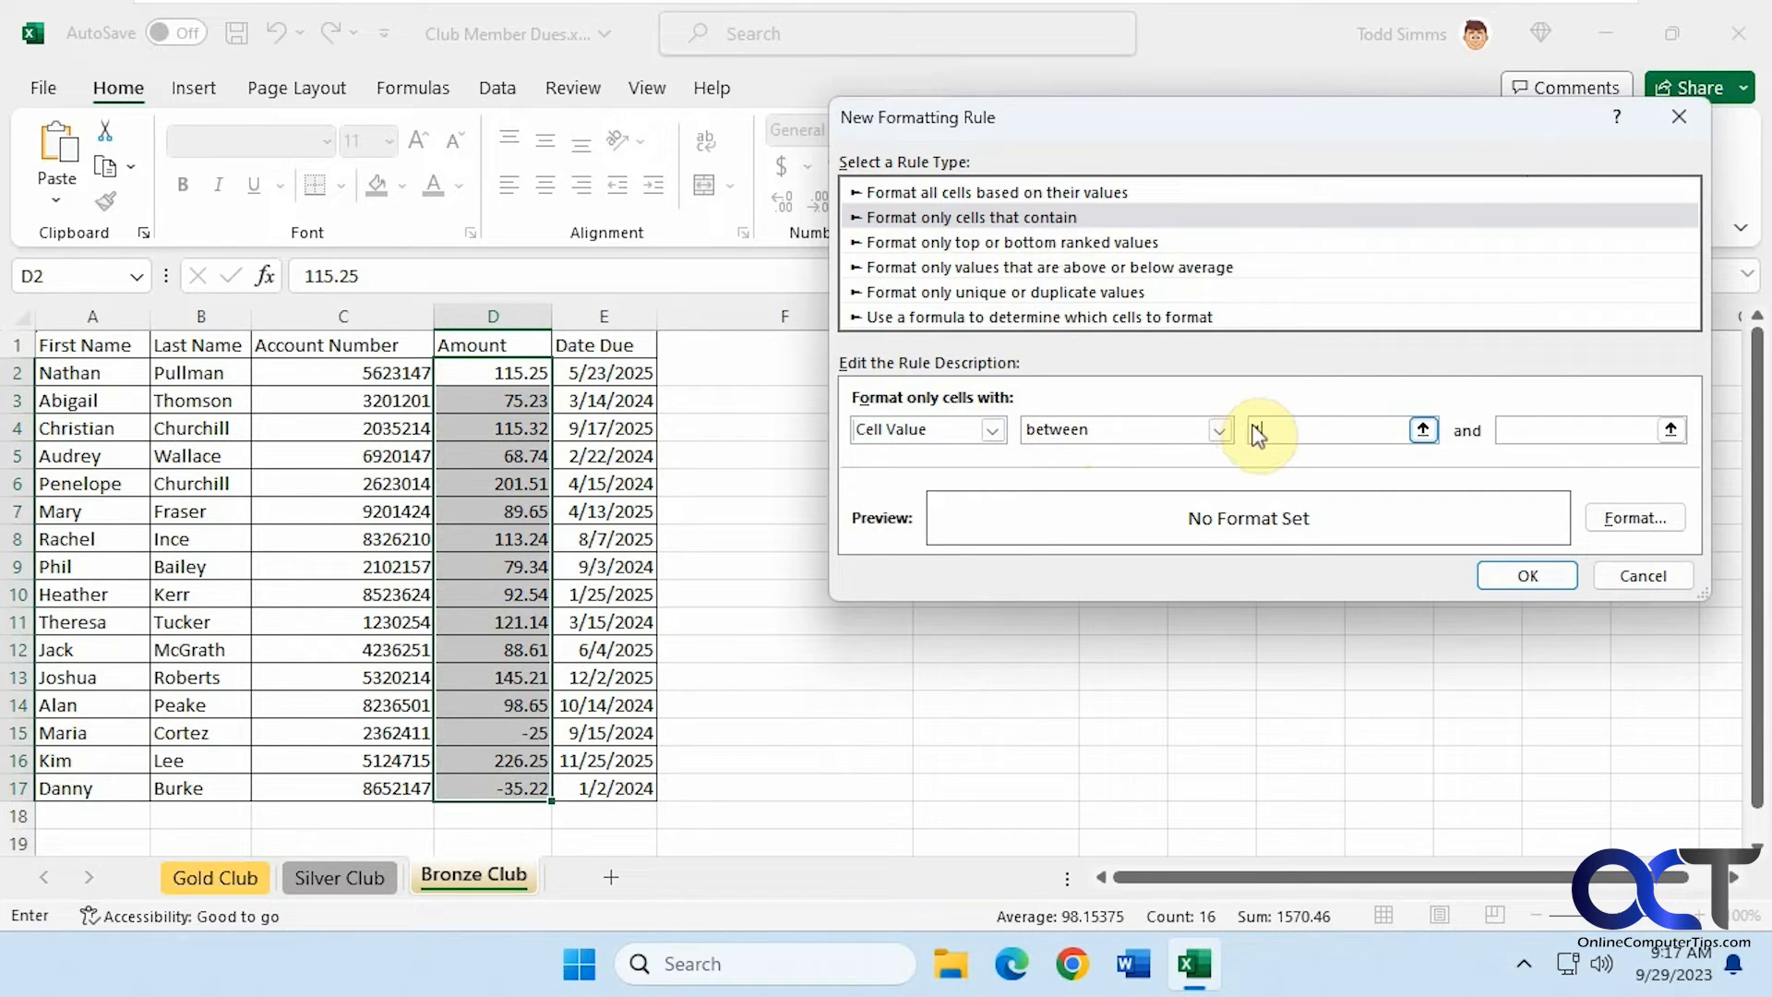
pyautogui.write('100')
pyautogui.click(1504, 429)
pyautogui.write('200')
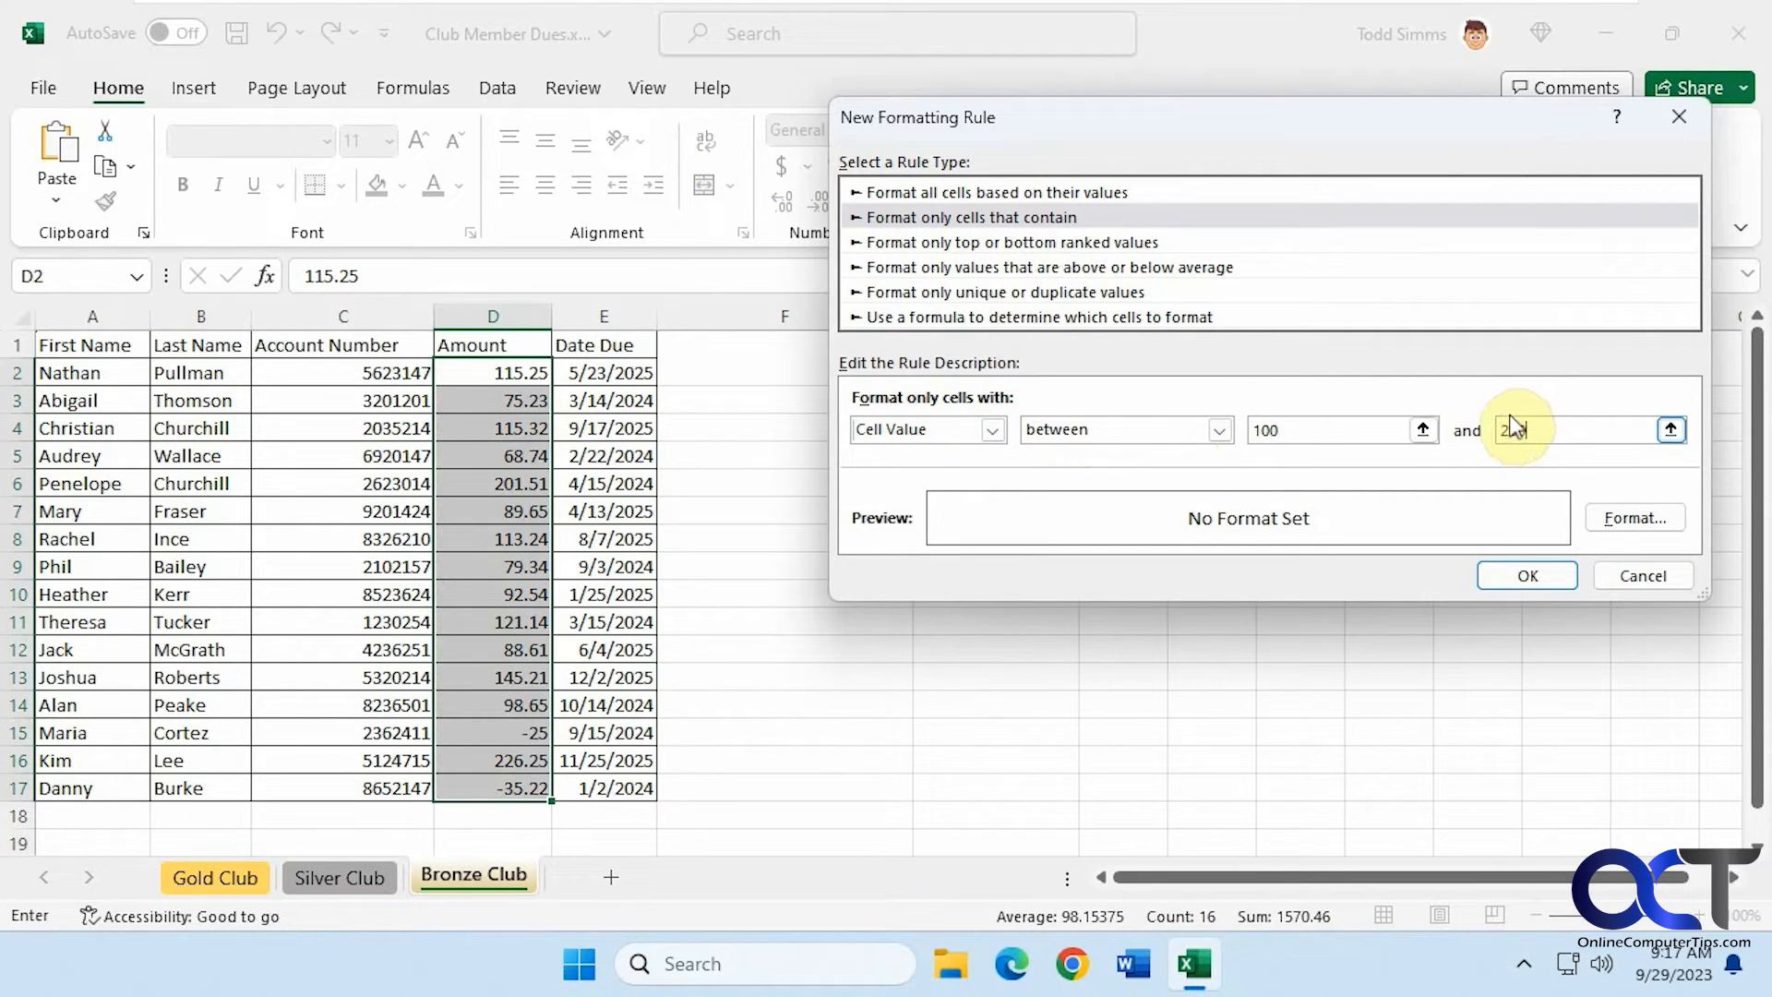
pyautogui.click(1630, 510)
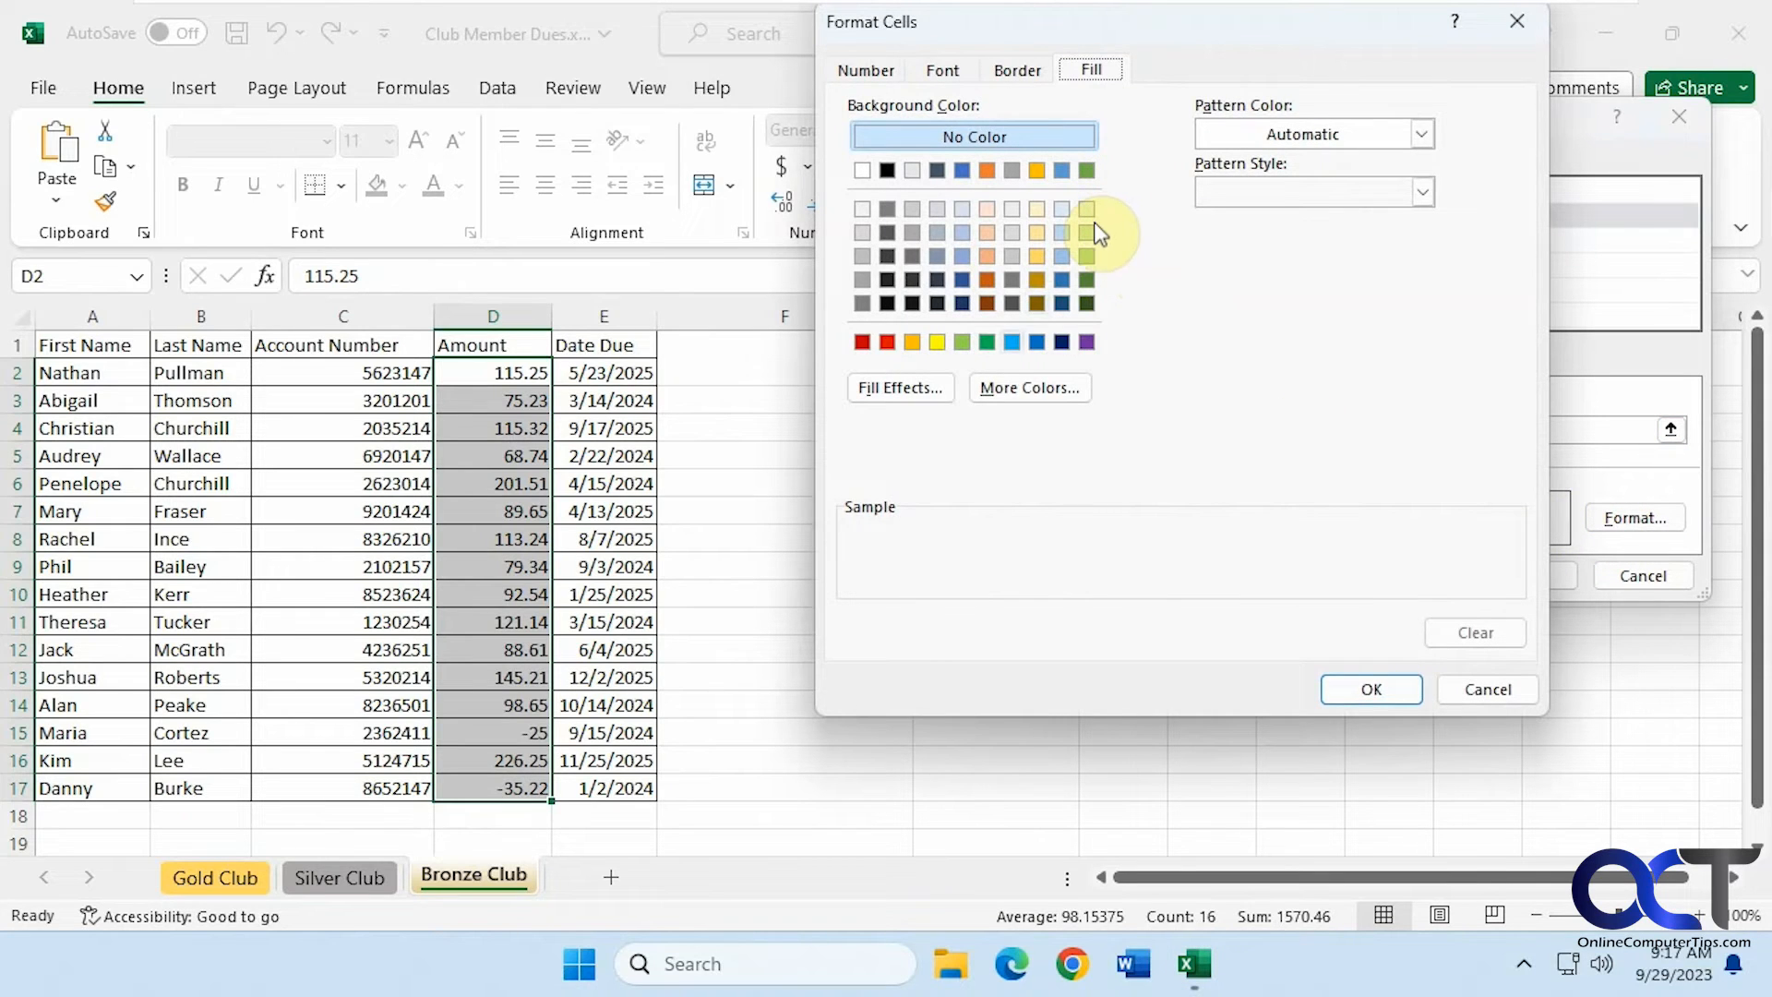
pyautogui.click(986, 342)
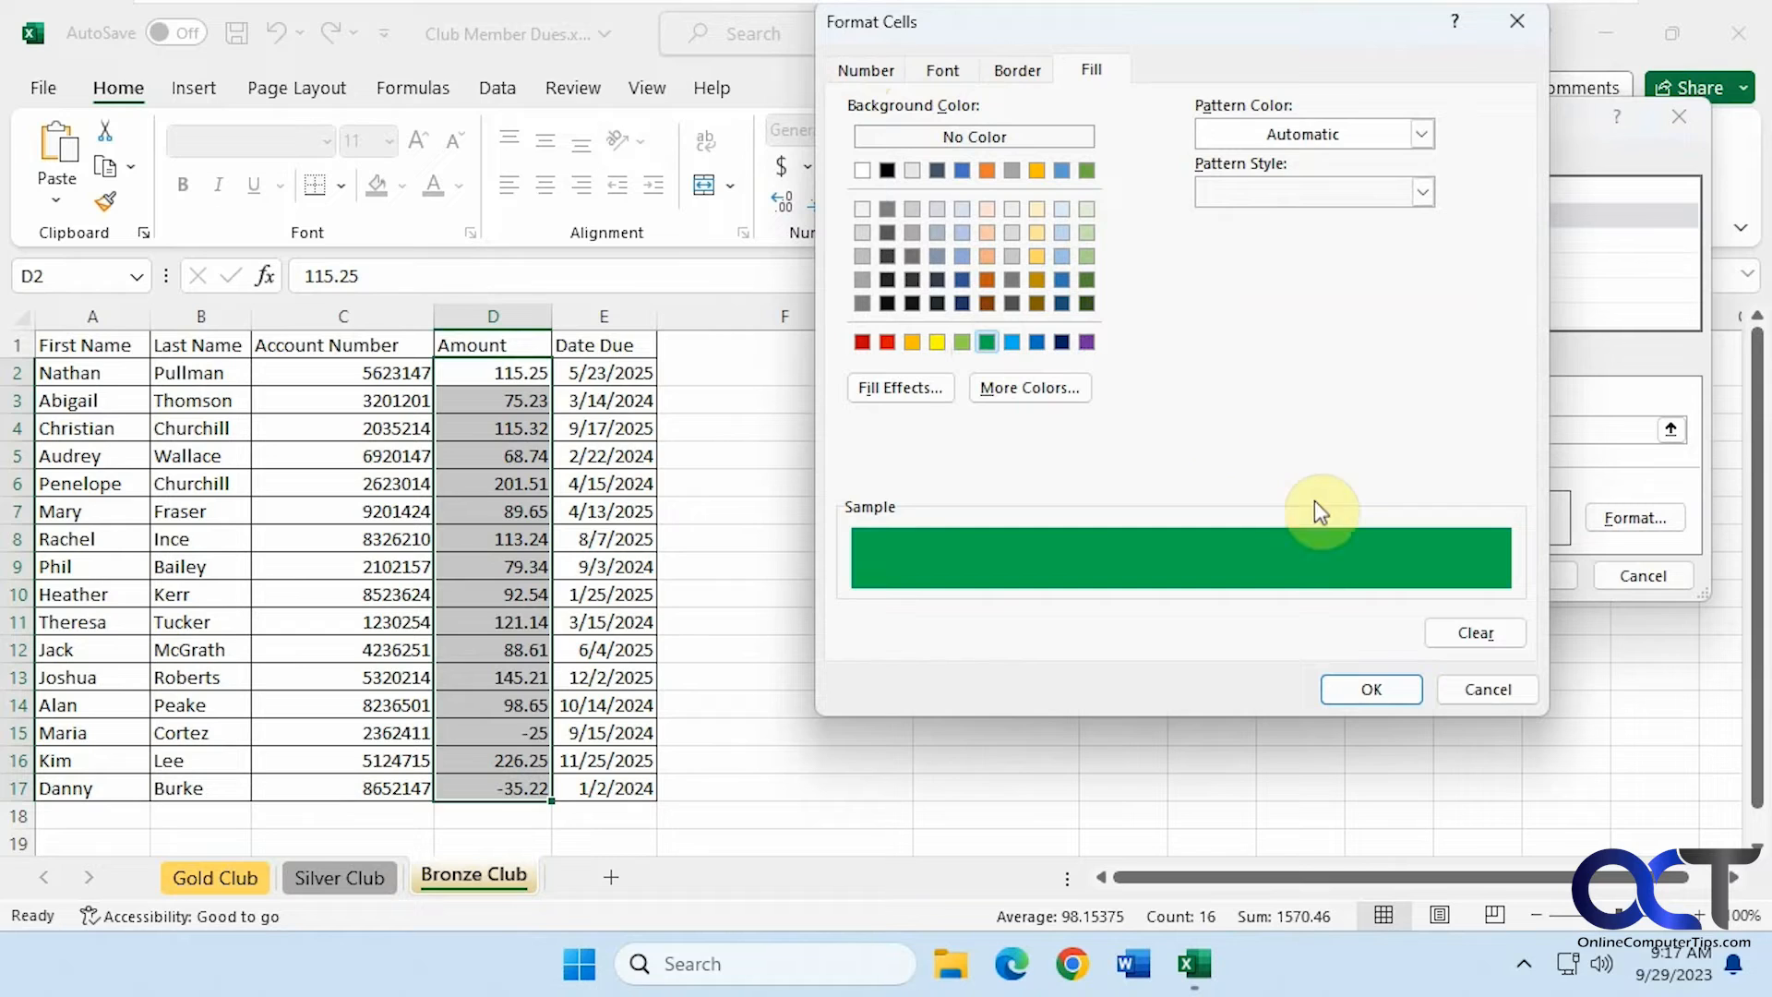
pyautogui.click(1390, 703)
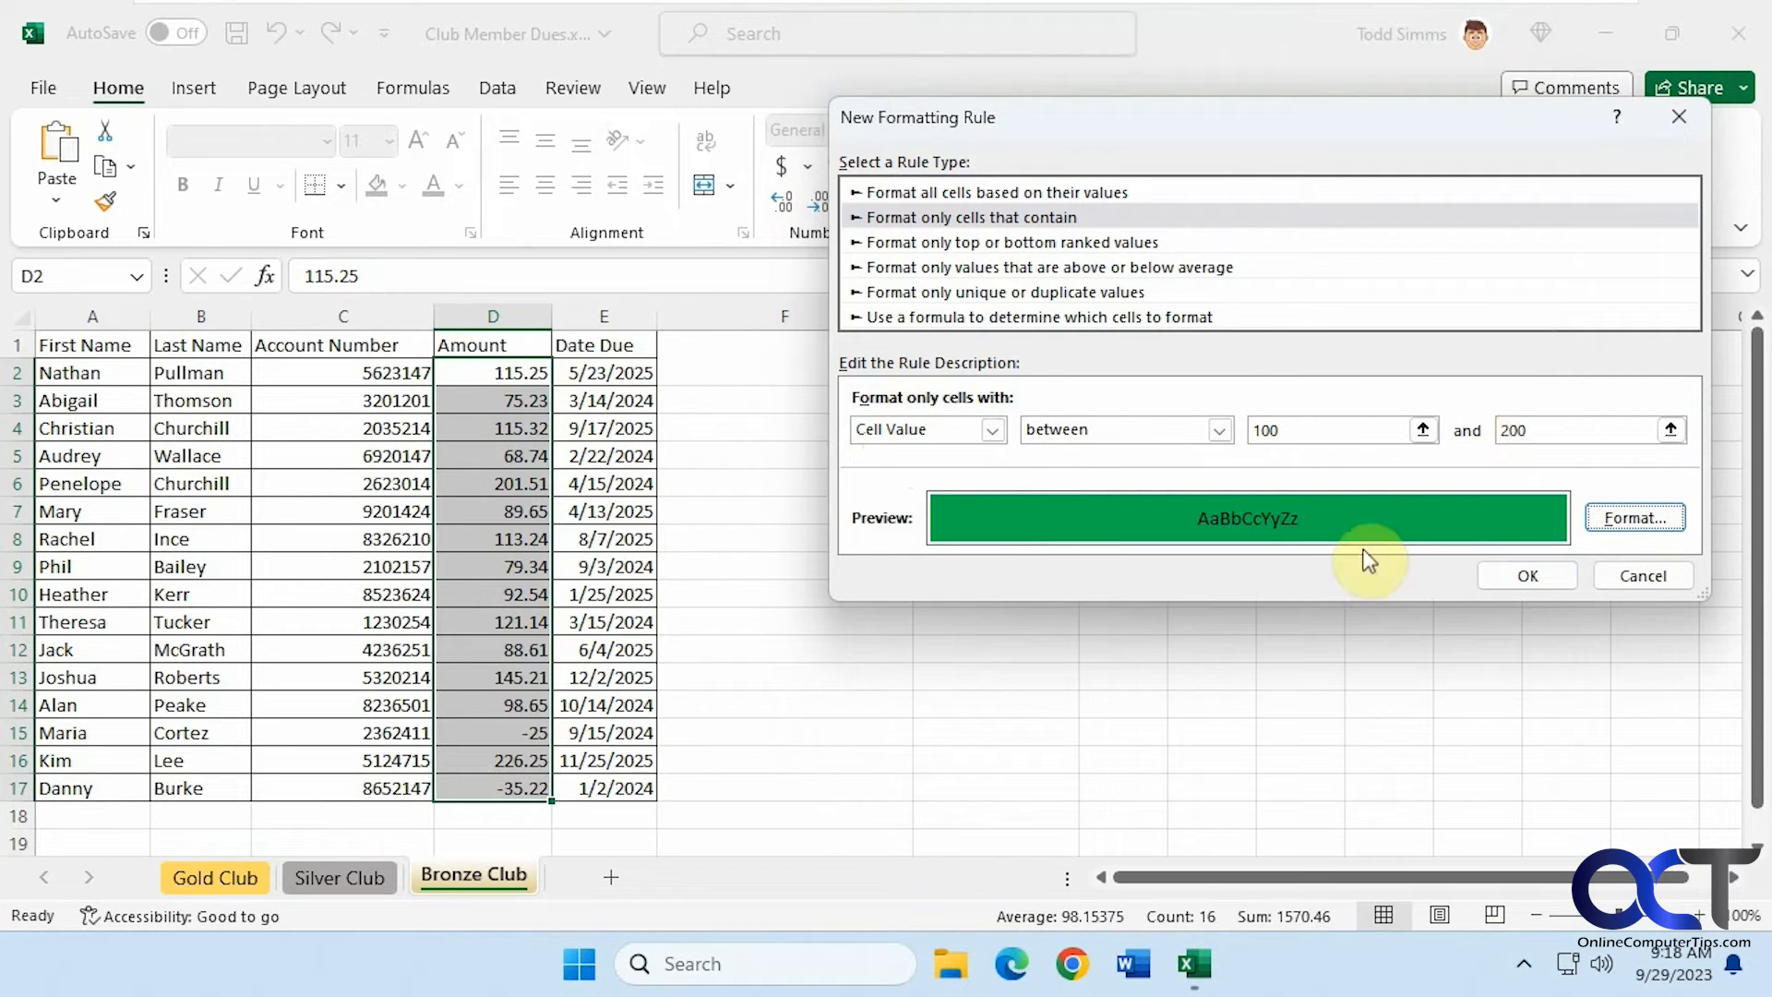
pyautogui.click(1528, 575)
pyautogui.click(1212, 565)
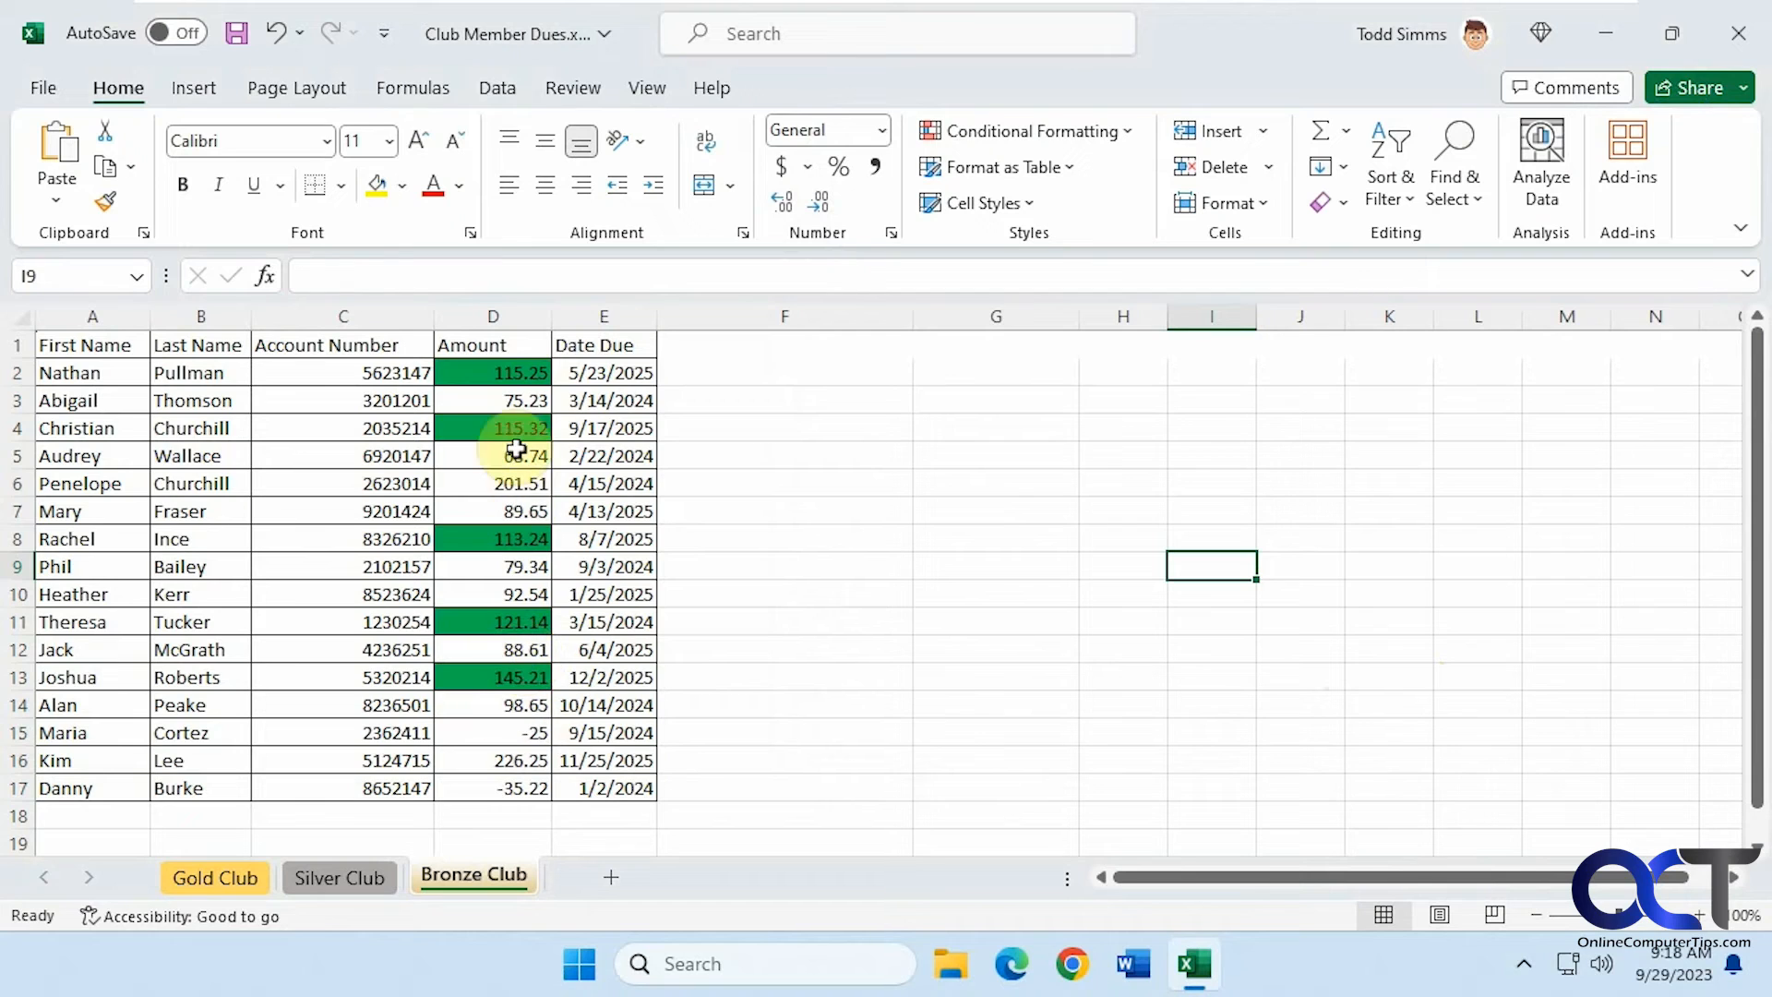
# Open the conditional formatting rules manager for the Amount cells, list this worksheet's rules, and inspect the rule's settings
pyautogui.moveTo(507, 373); pyautogui.dragTo(515, 773)
pyautogui.click(1121, 134)
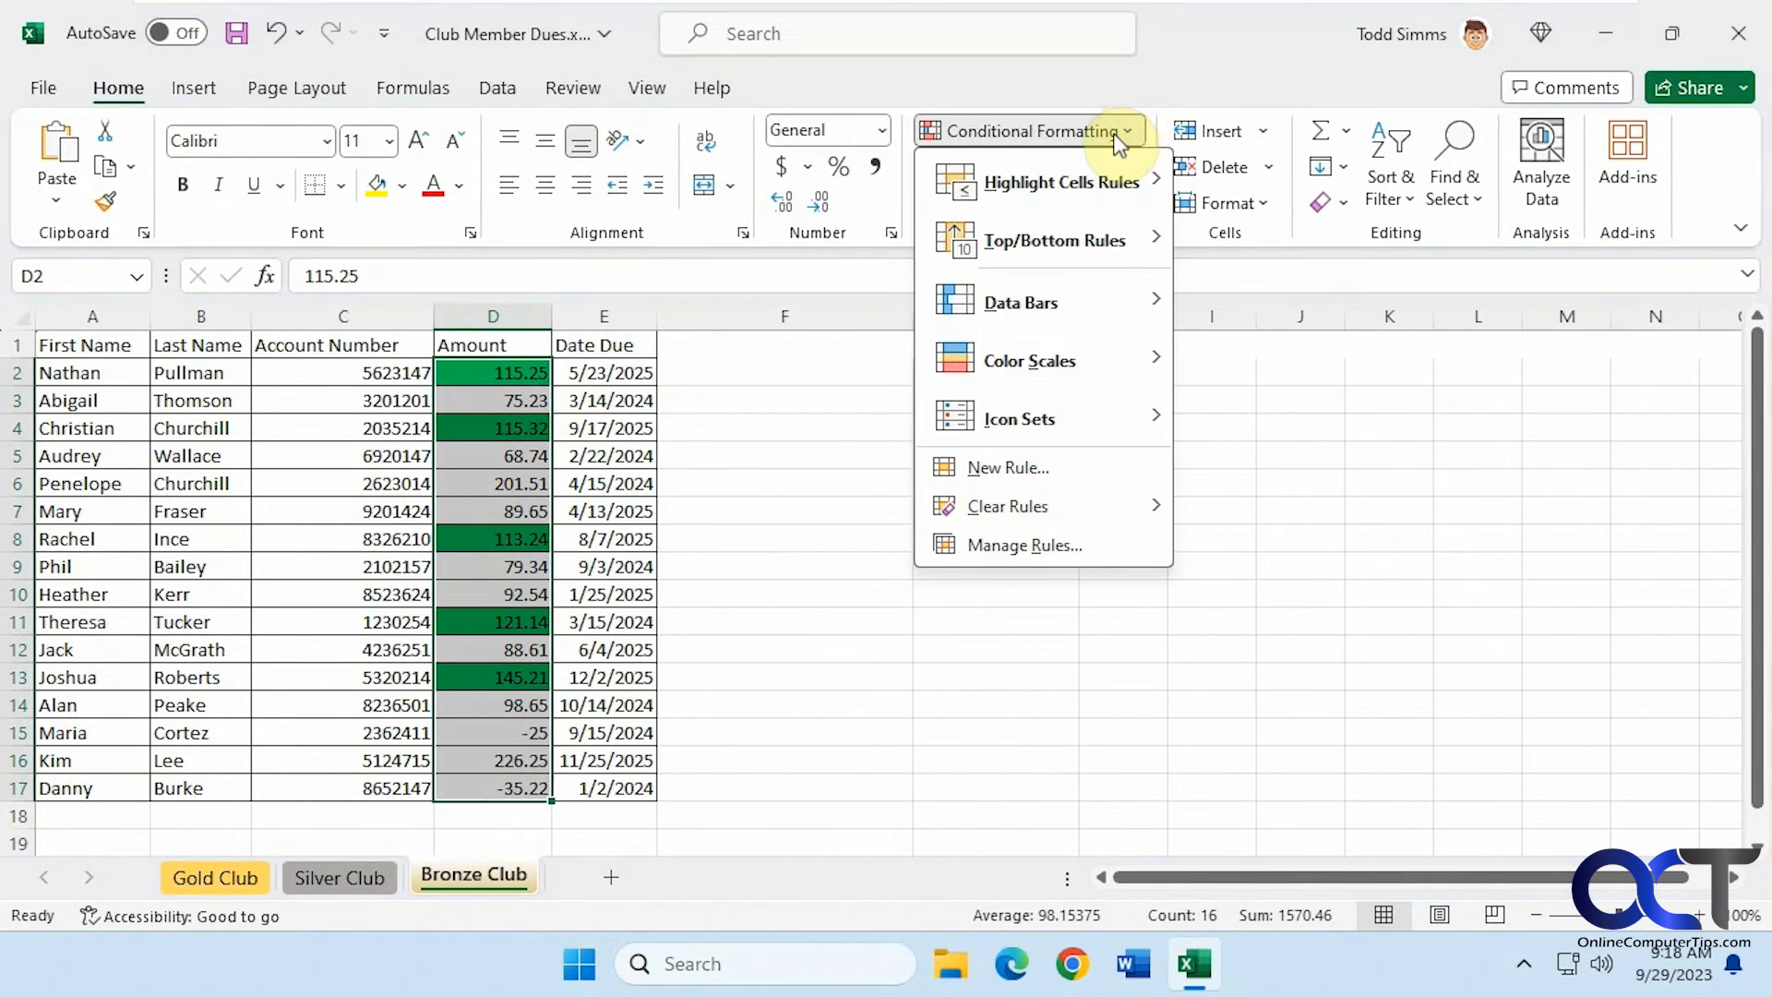
pyautogui.click(1050, 540)
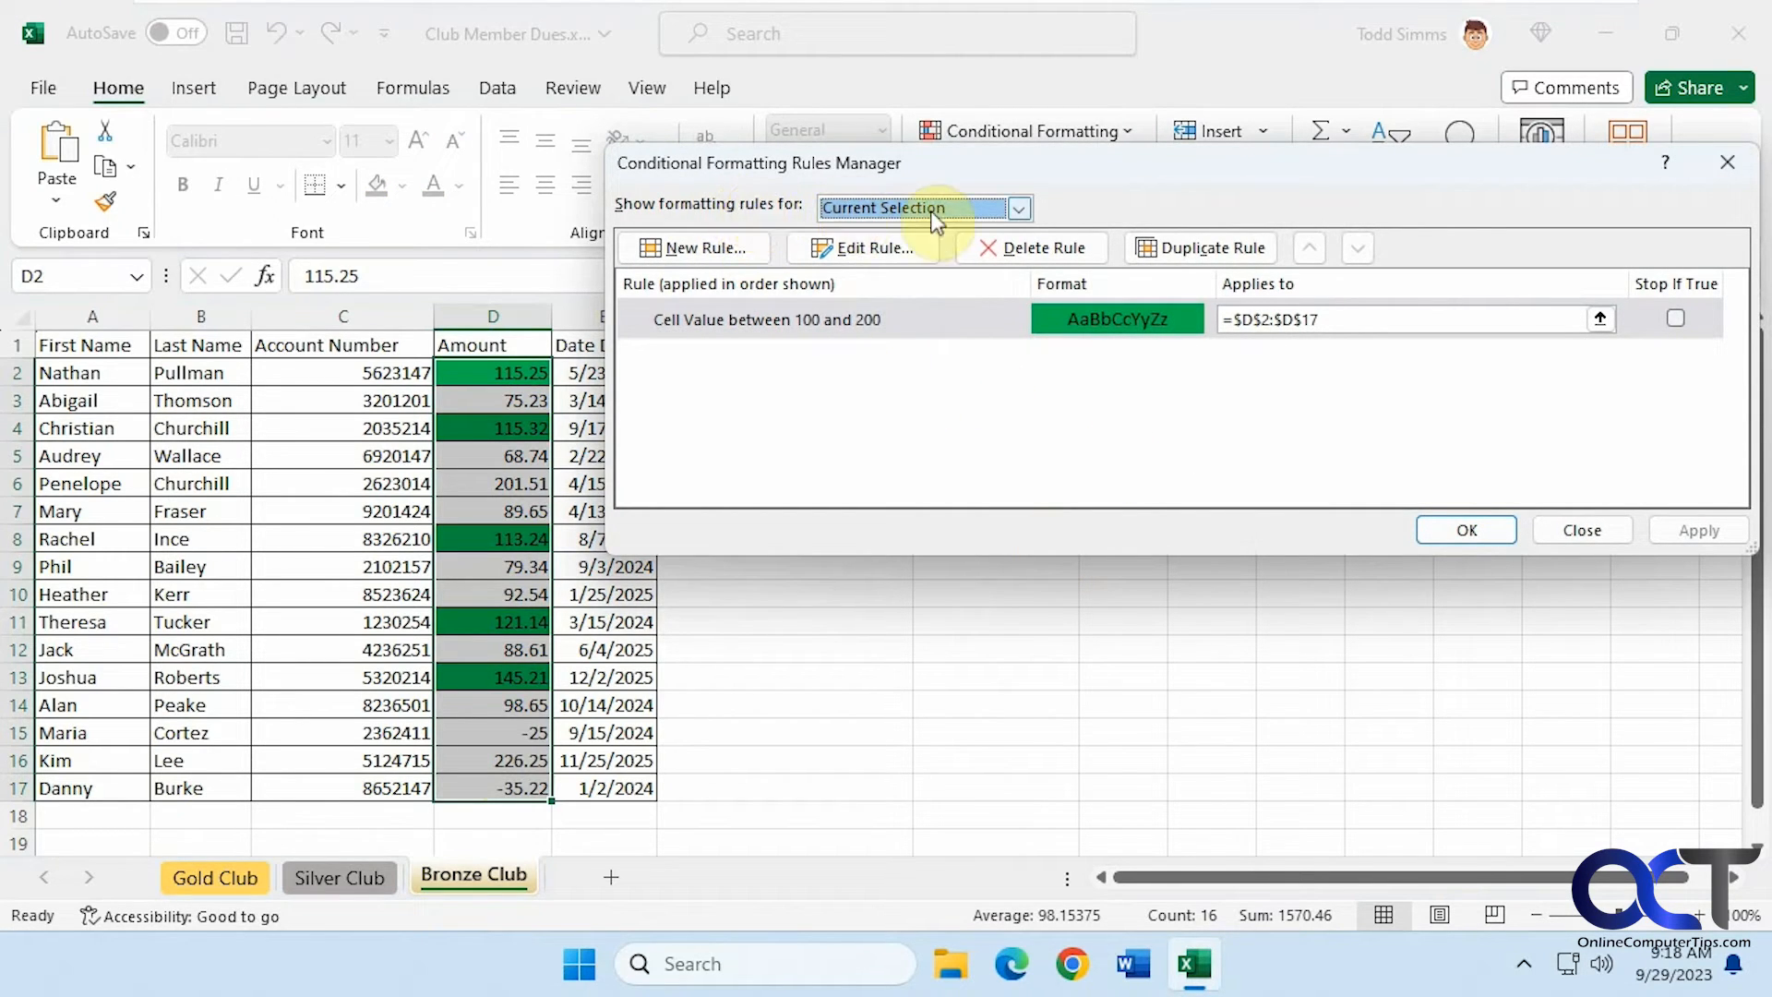
pyautogui.click(1020, 210)
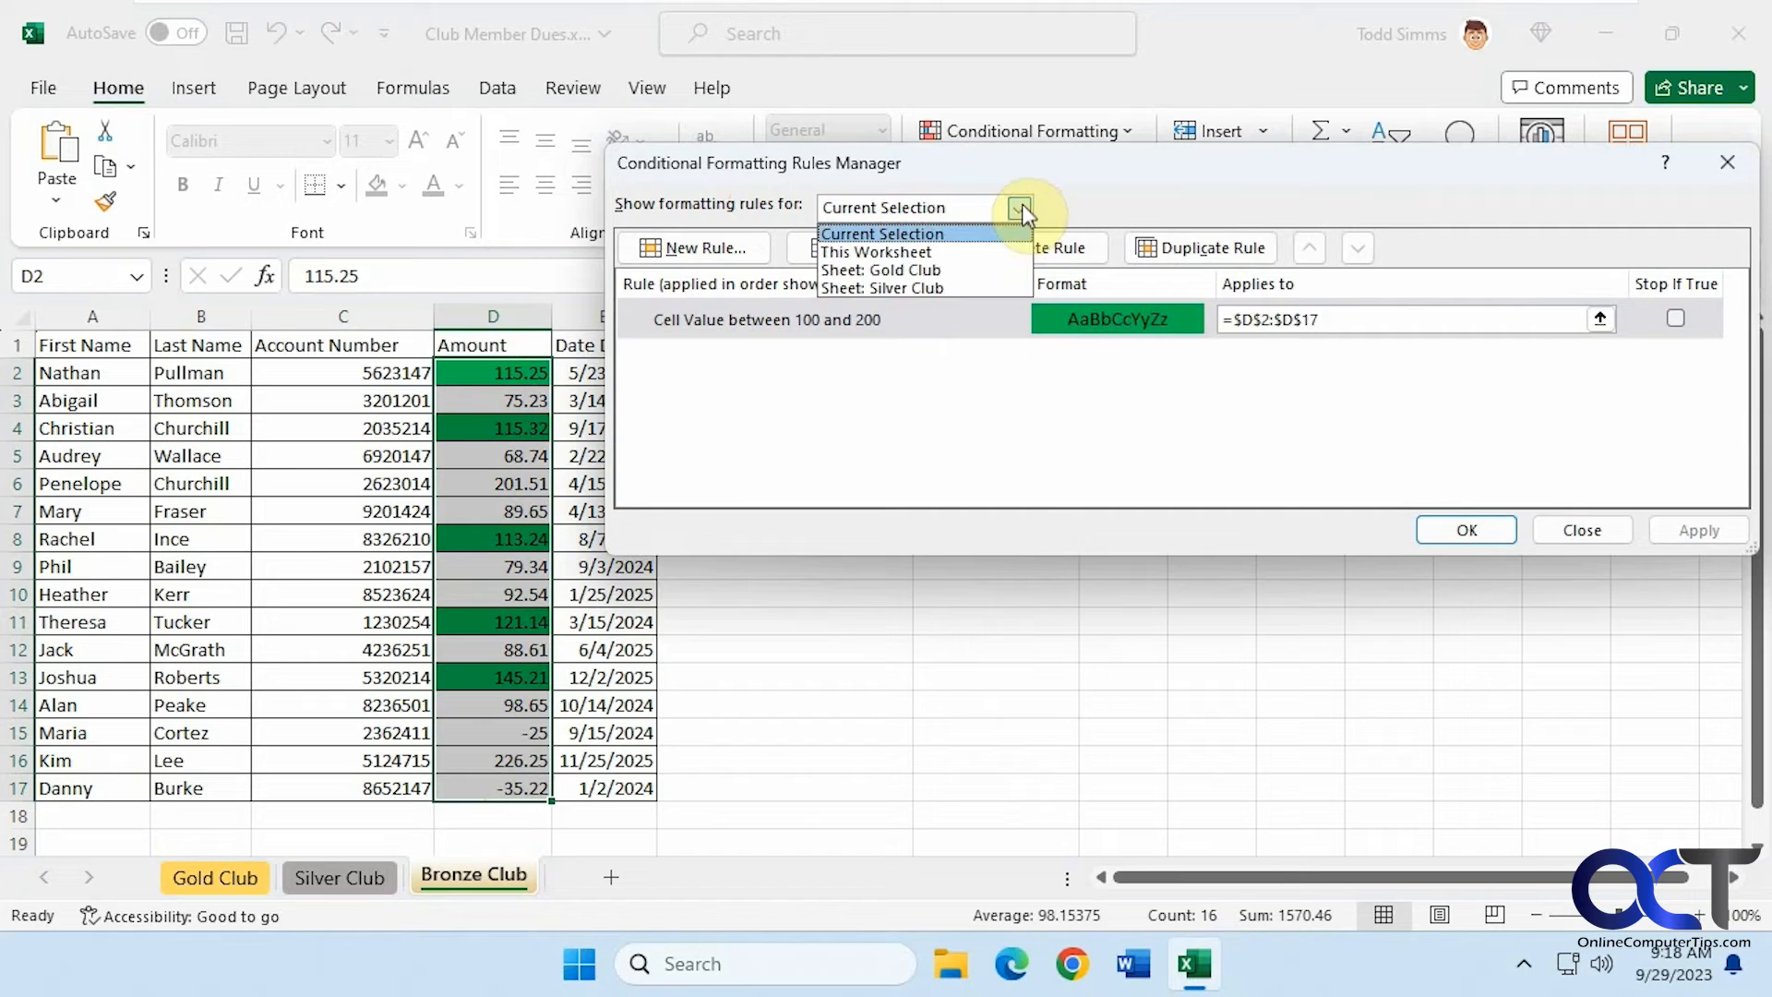
pyautogui.click(929, 251)
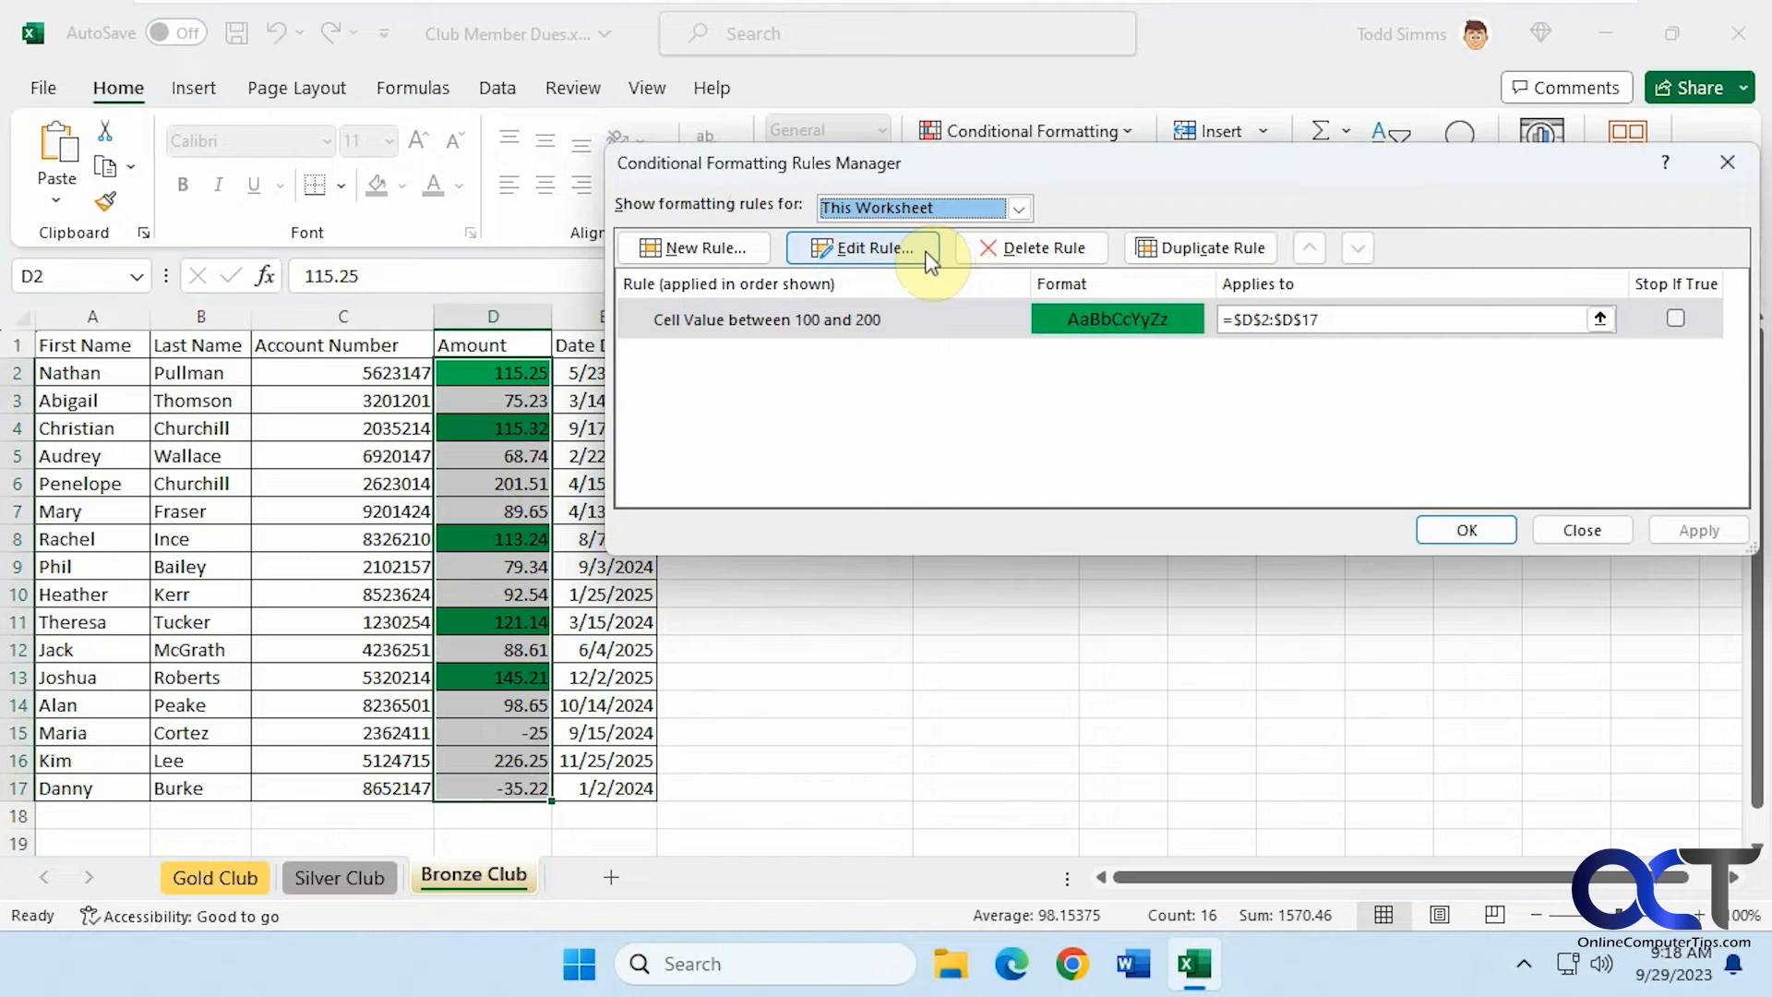
pyautogui.click(927, 253)
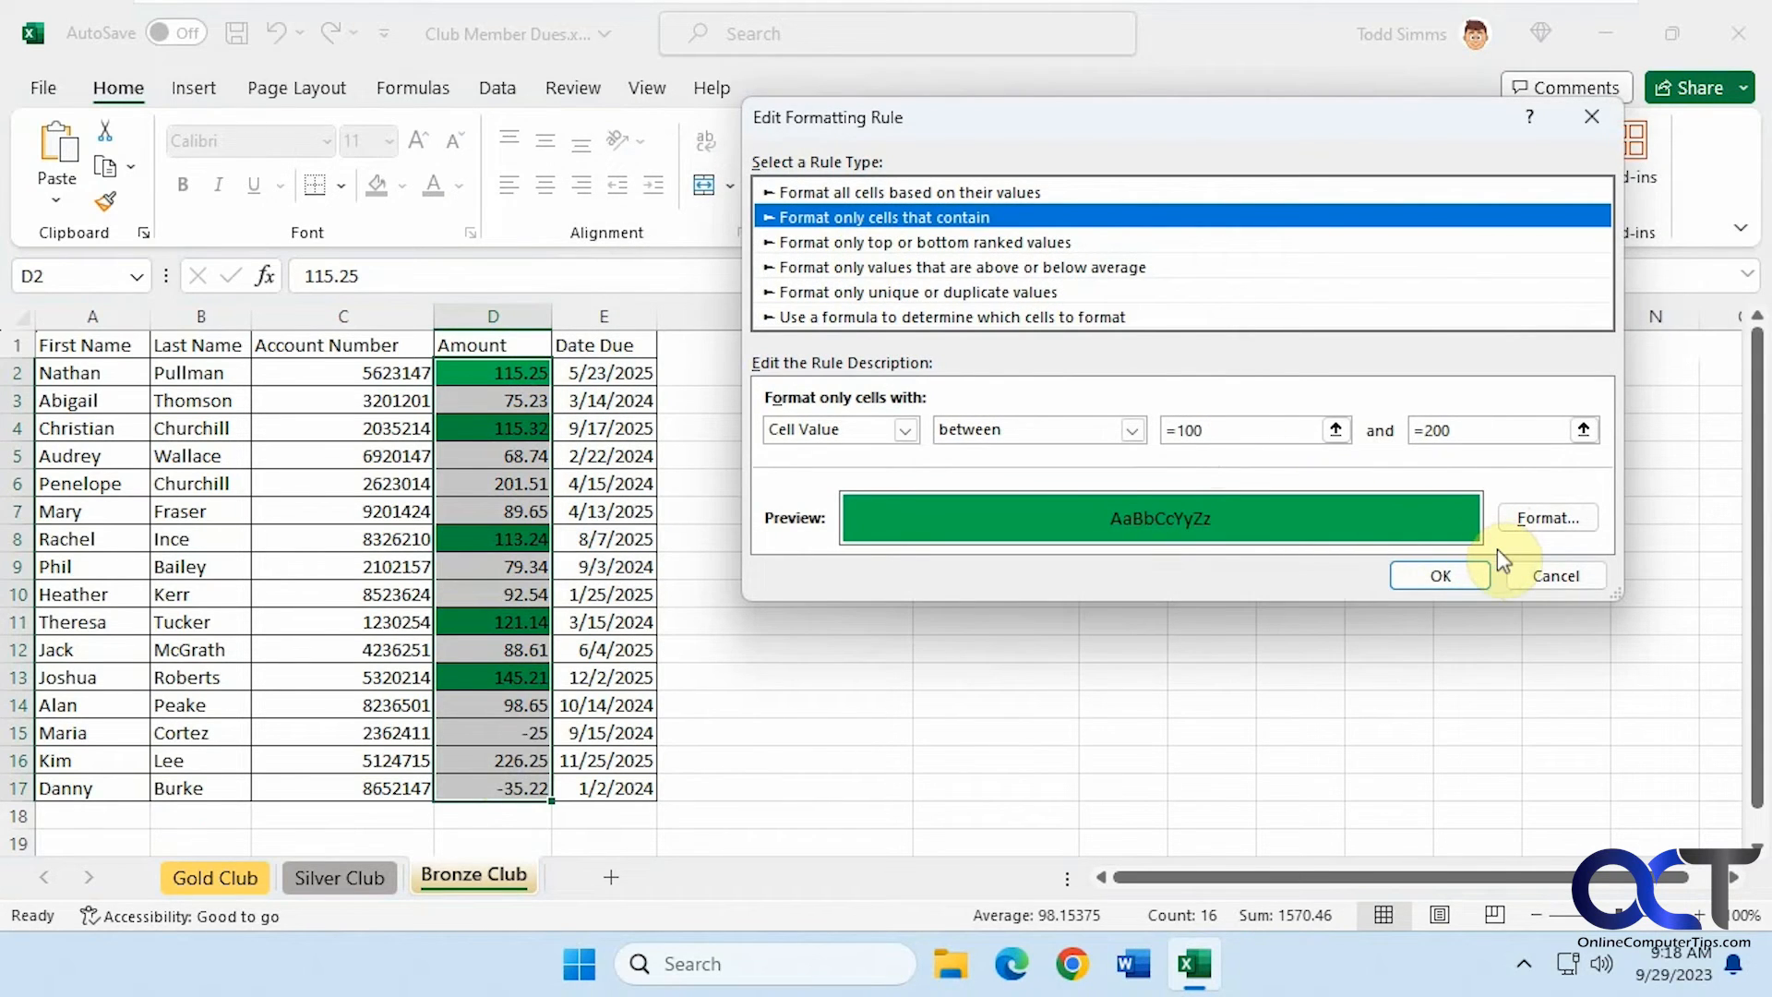
pyautogui.click(1559, 577)
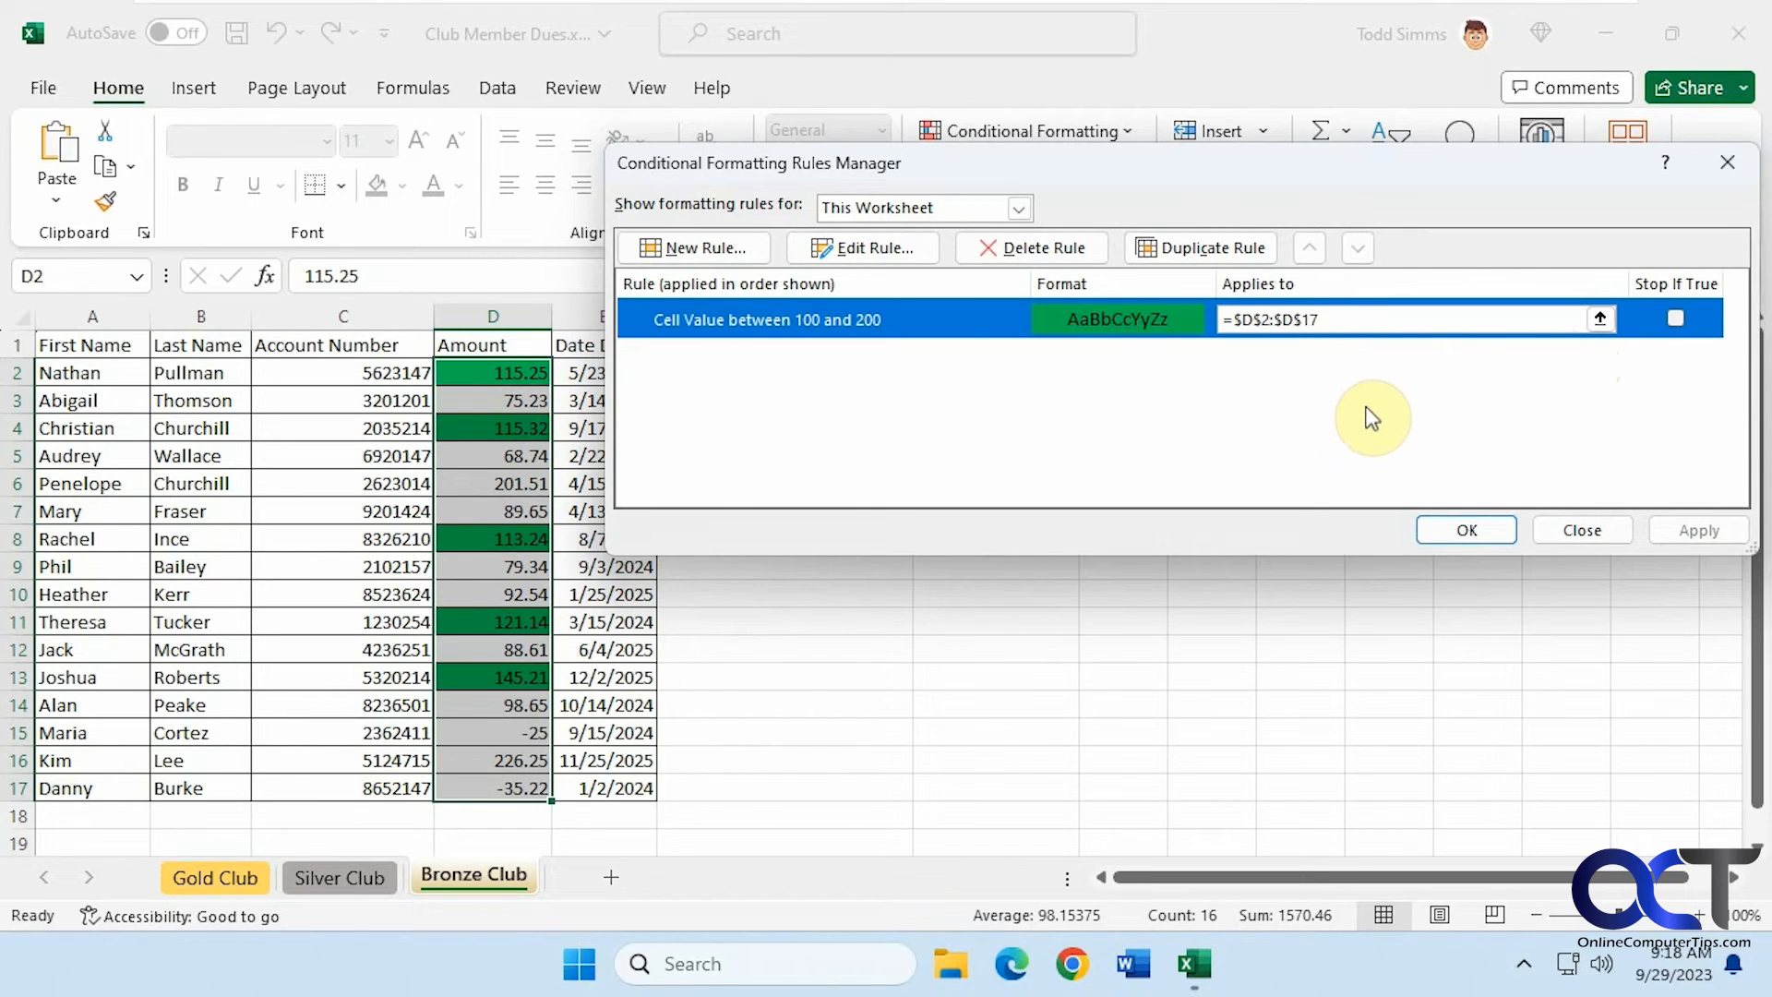
# Delete the between 100 and 200 rule in the rules manager
pyautogui.click(712, 248)
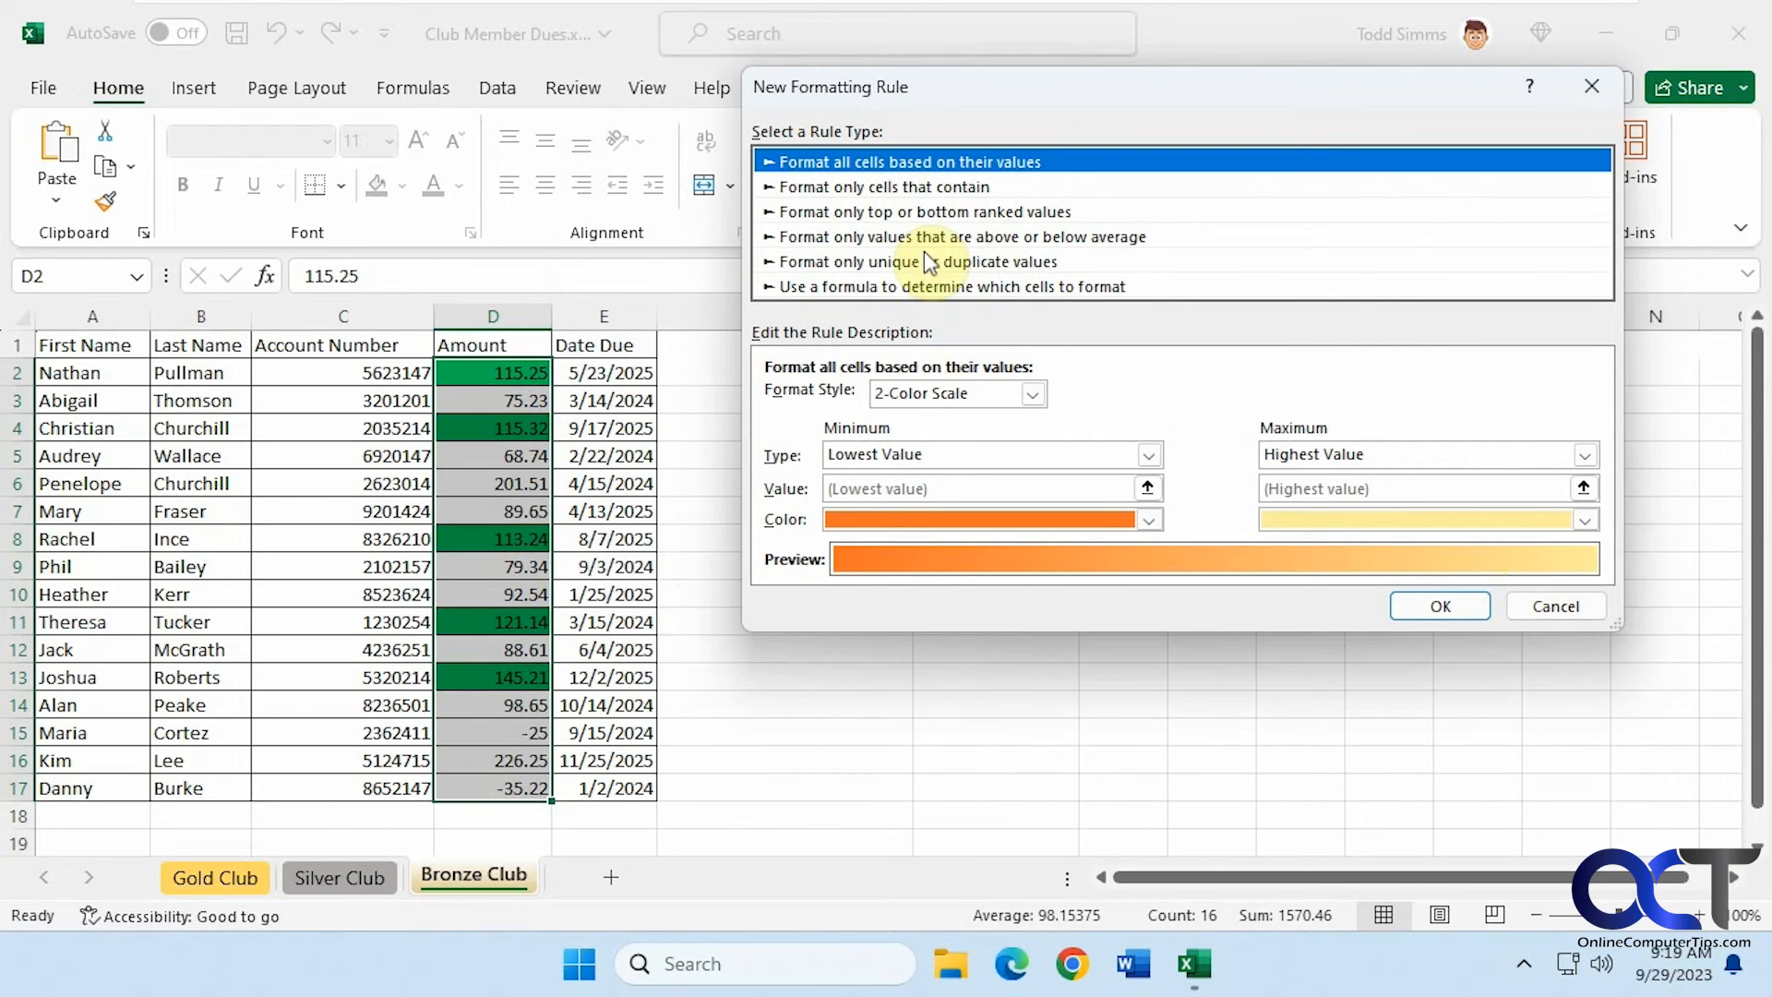
pyautogui.click(1554, 609)
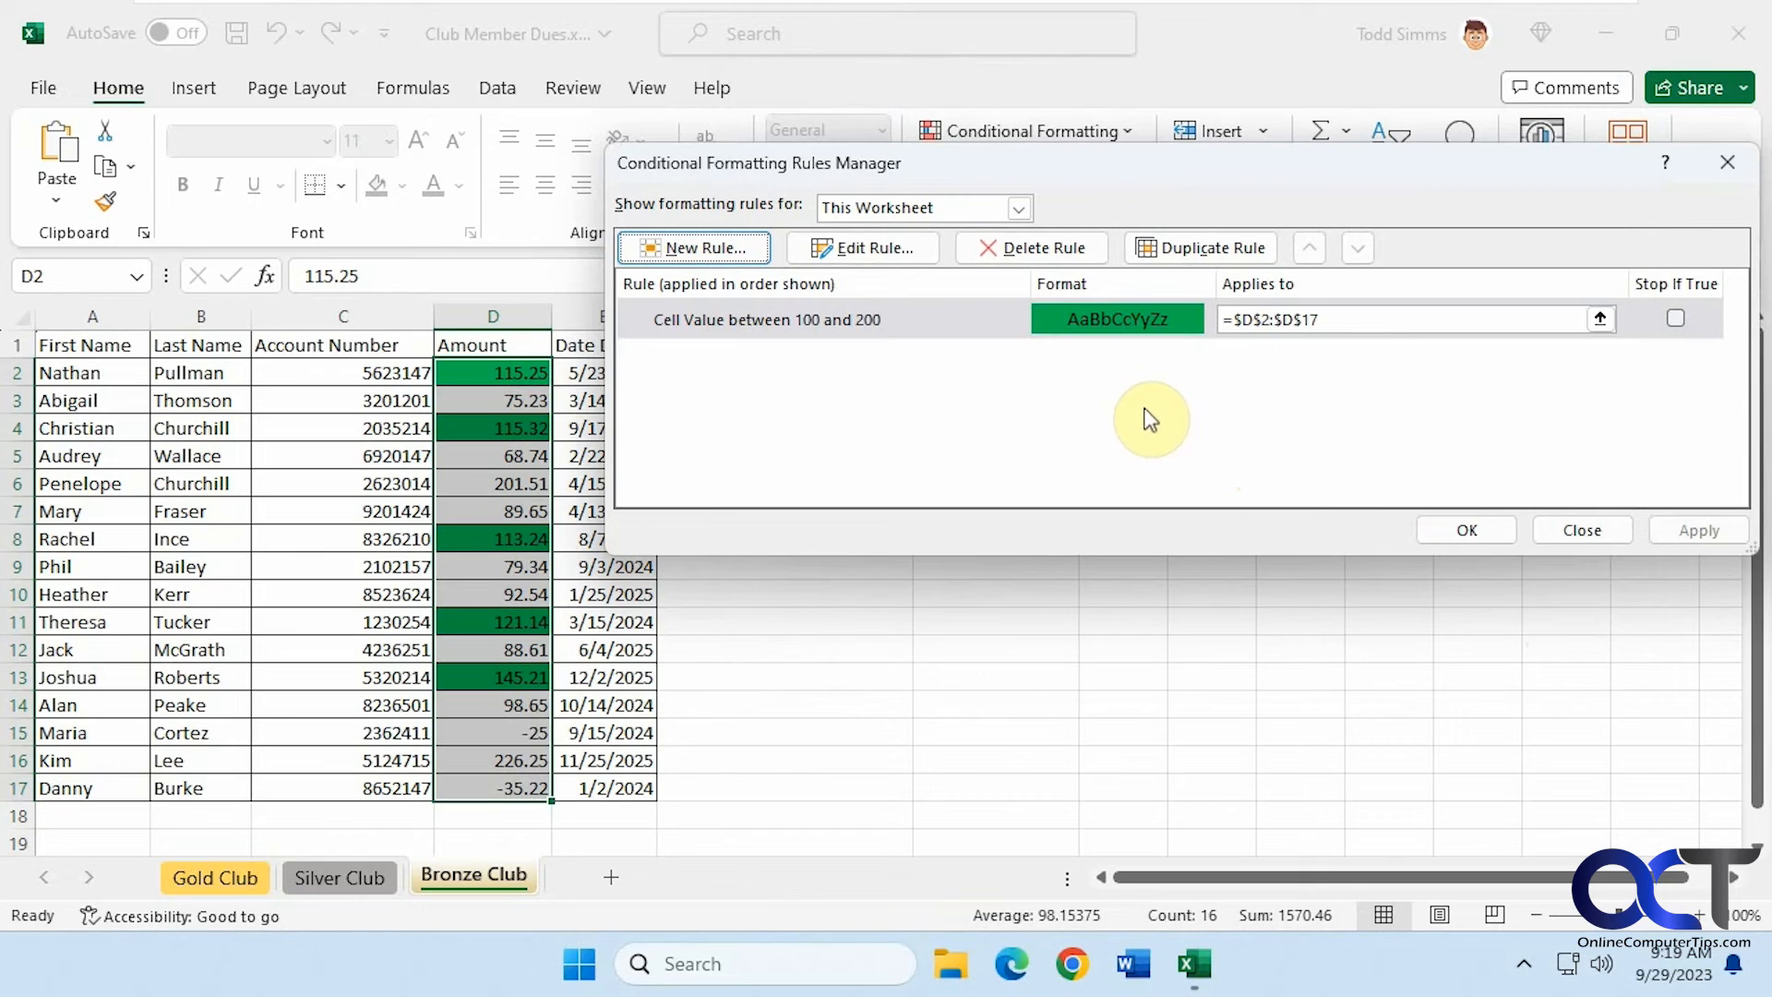
pyautogui.click(1063, 249)
pyautogui.click(1463, 528)
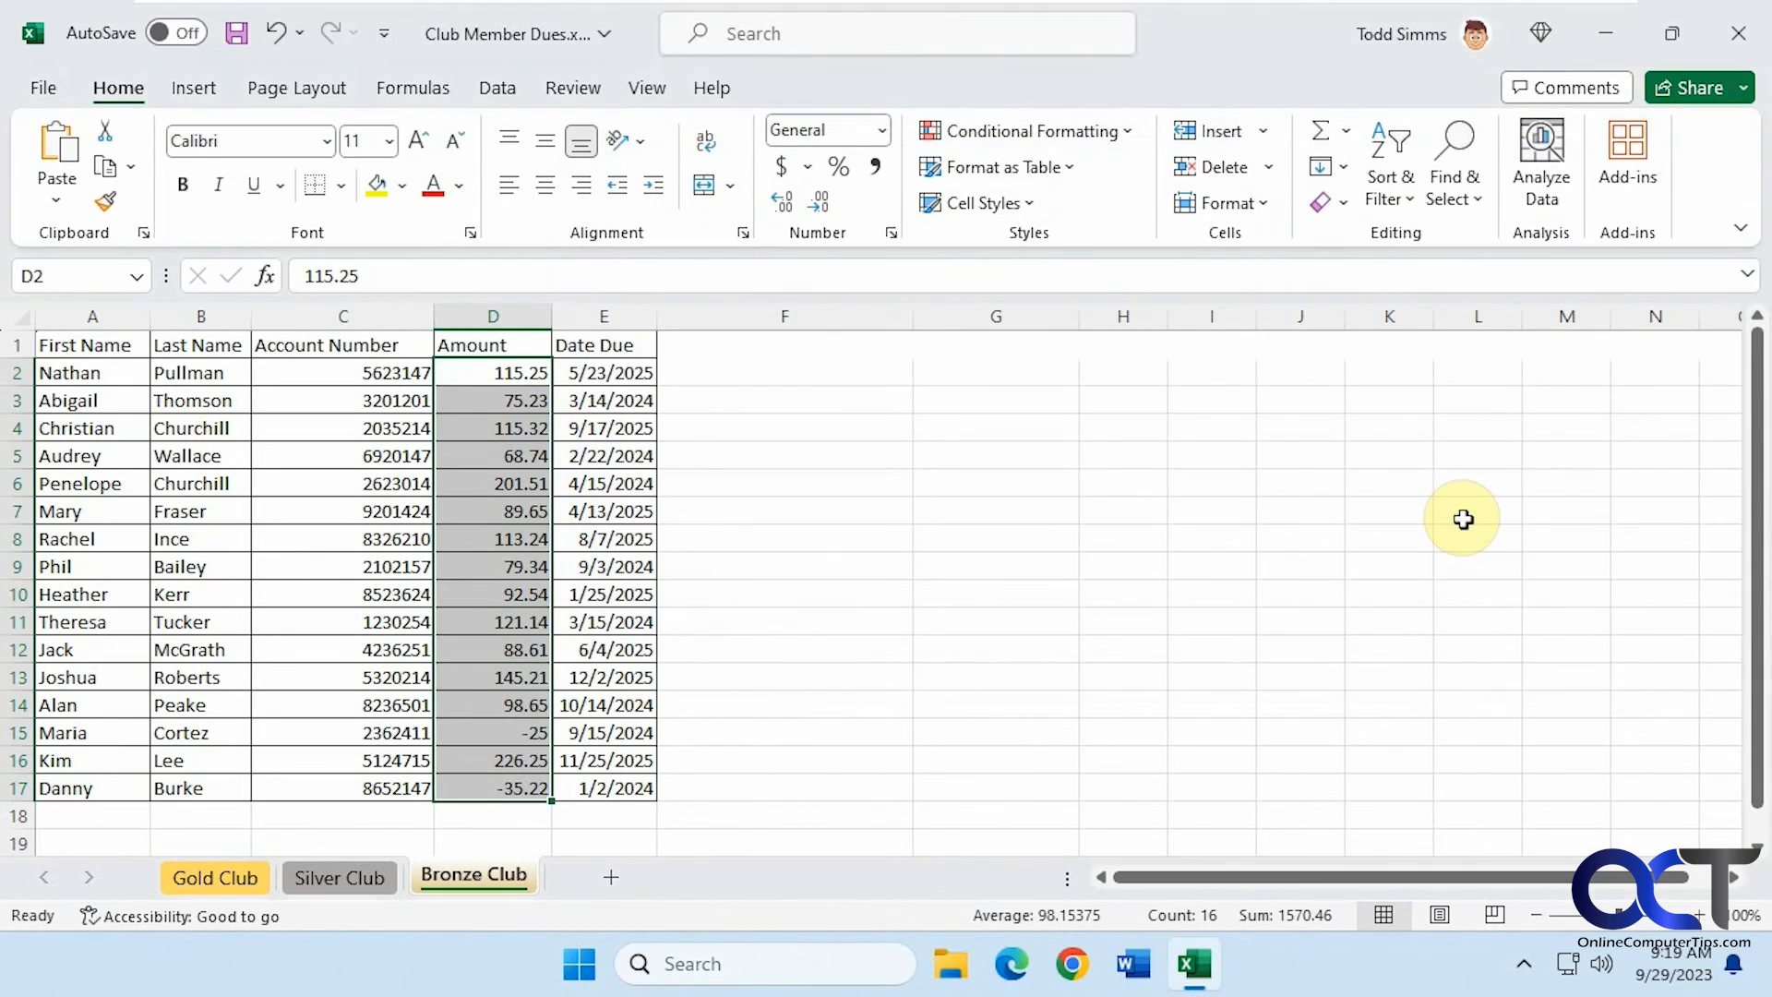
# Open a new conditional formatting rule dialog
pyautogui.click(938, 506)
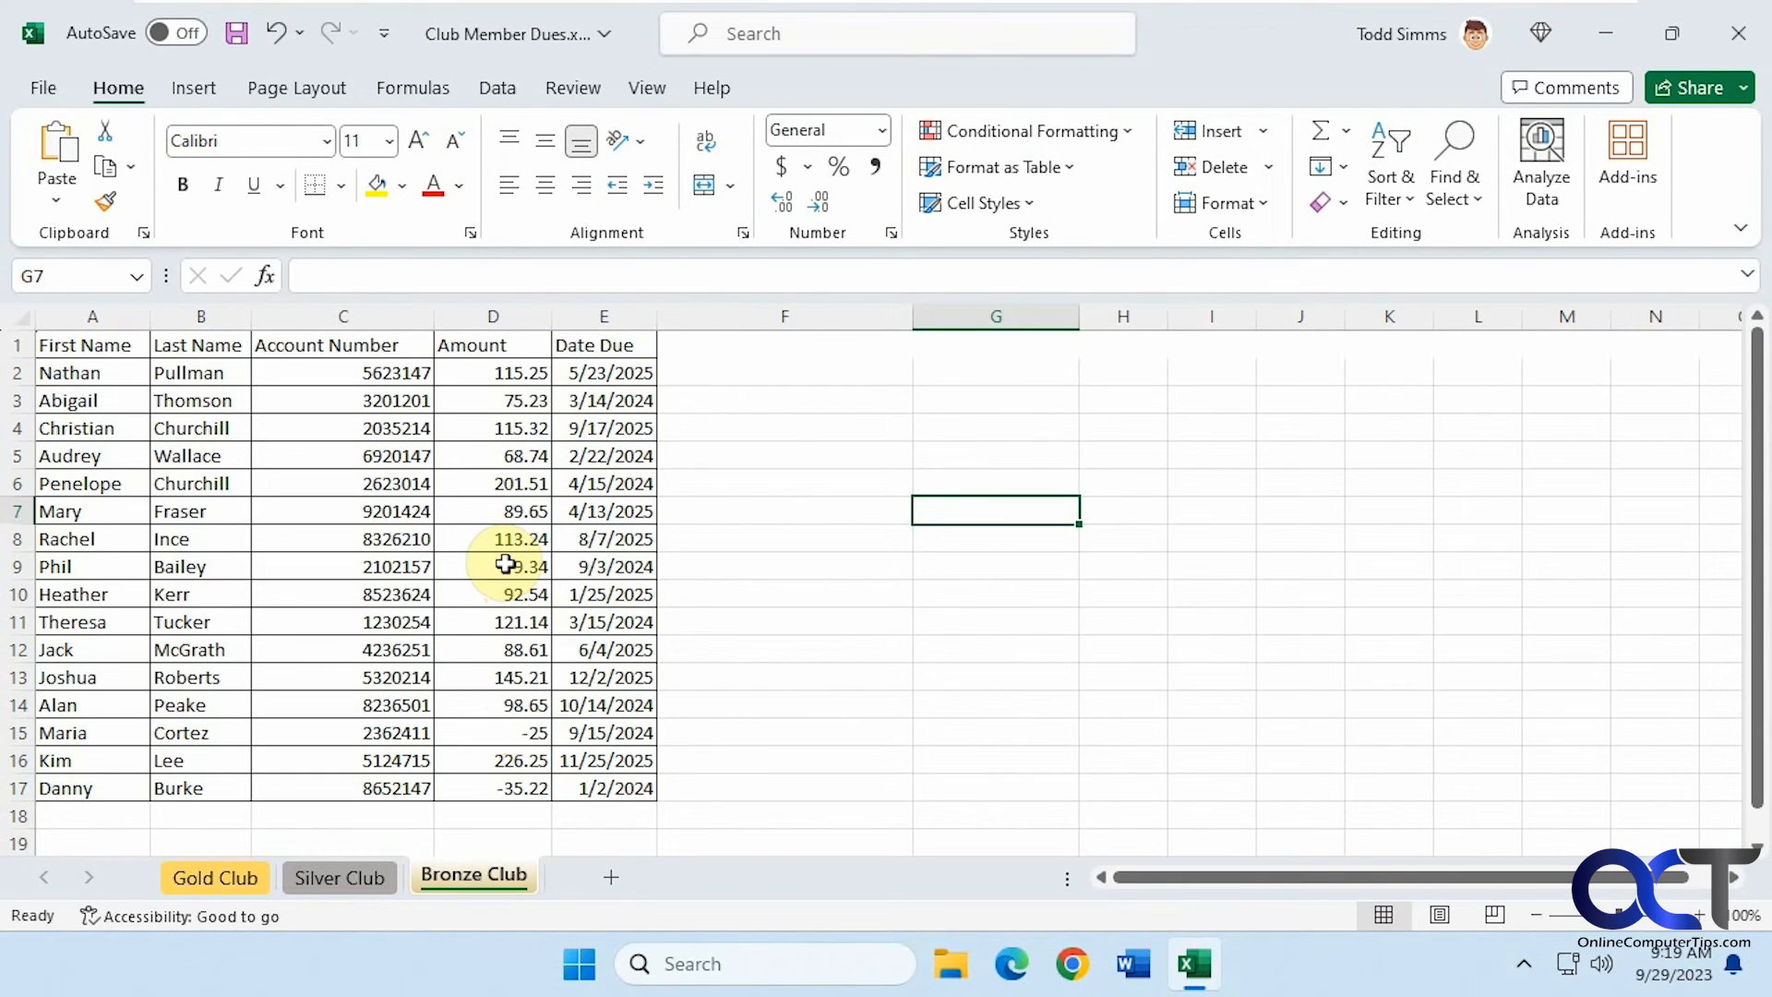
pyautogui.click(1030, 205)
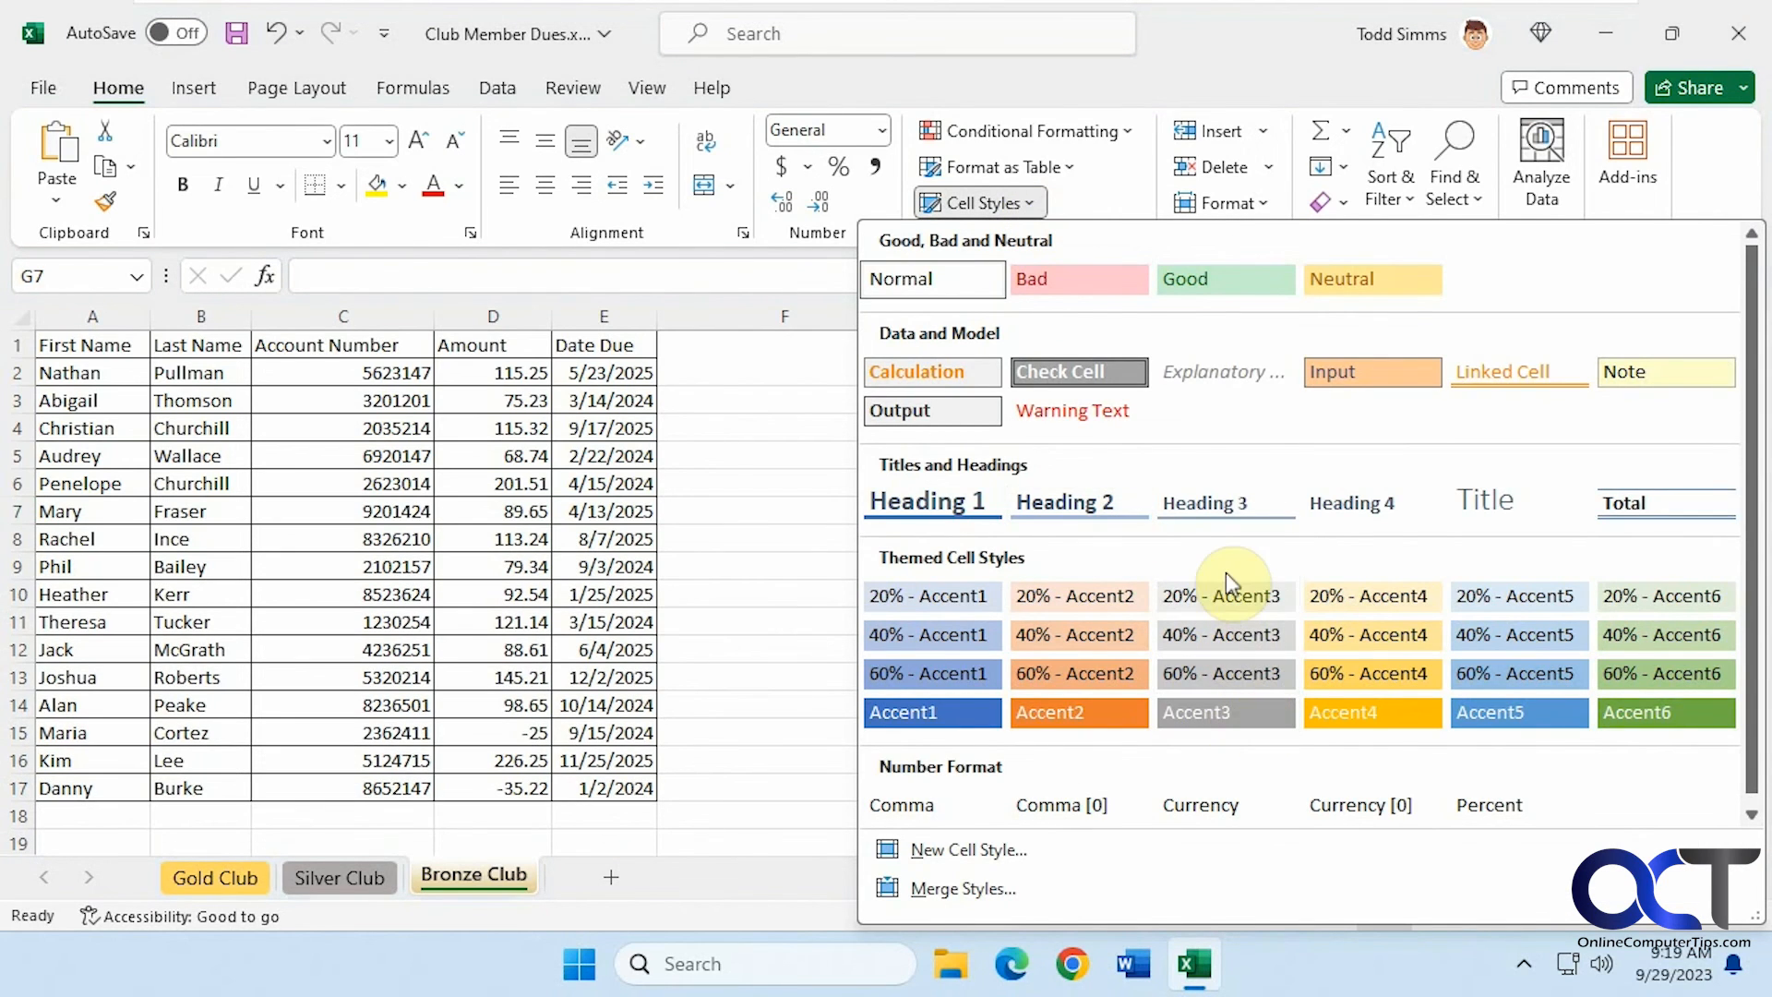
pyautogui.click(1124, 131)
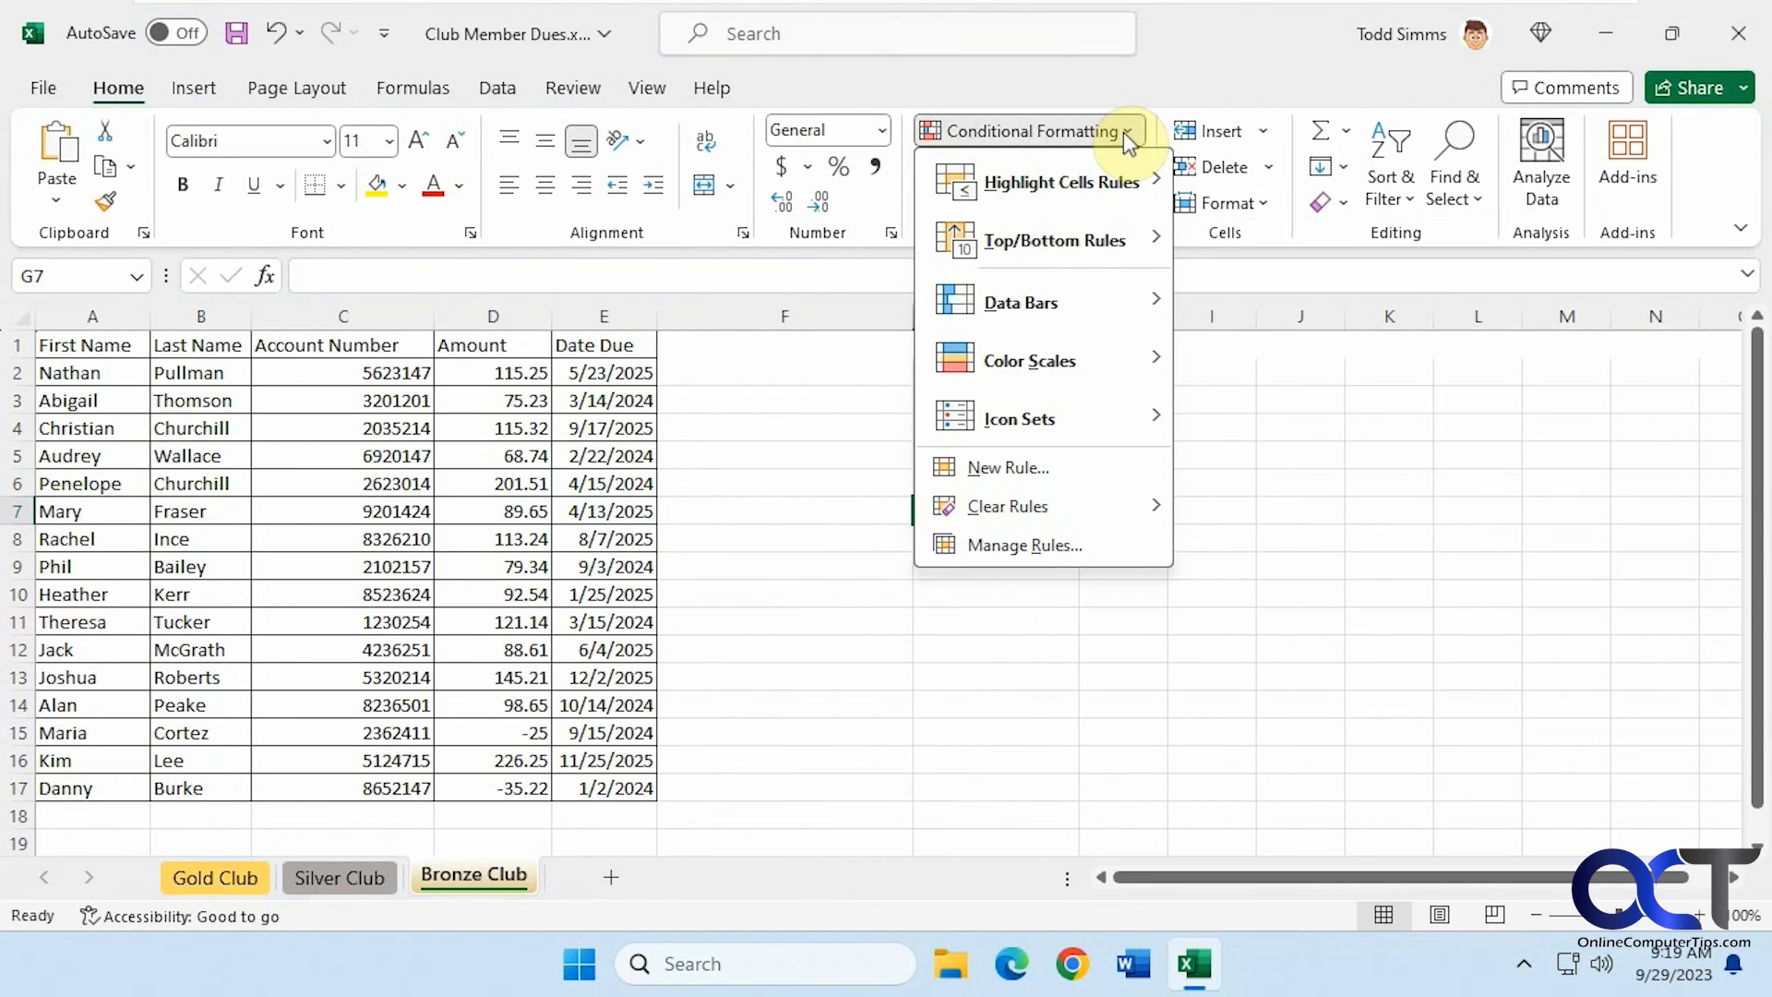
pyautogui.moveTo(1067, 299)
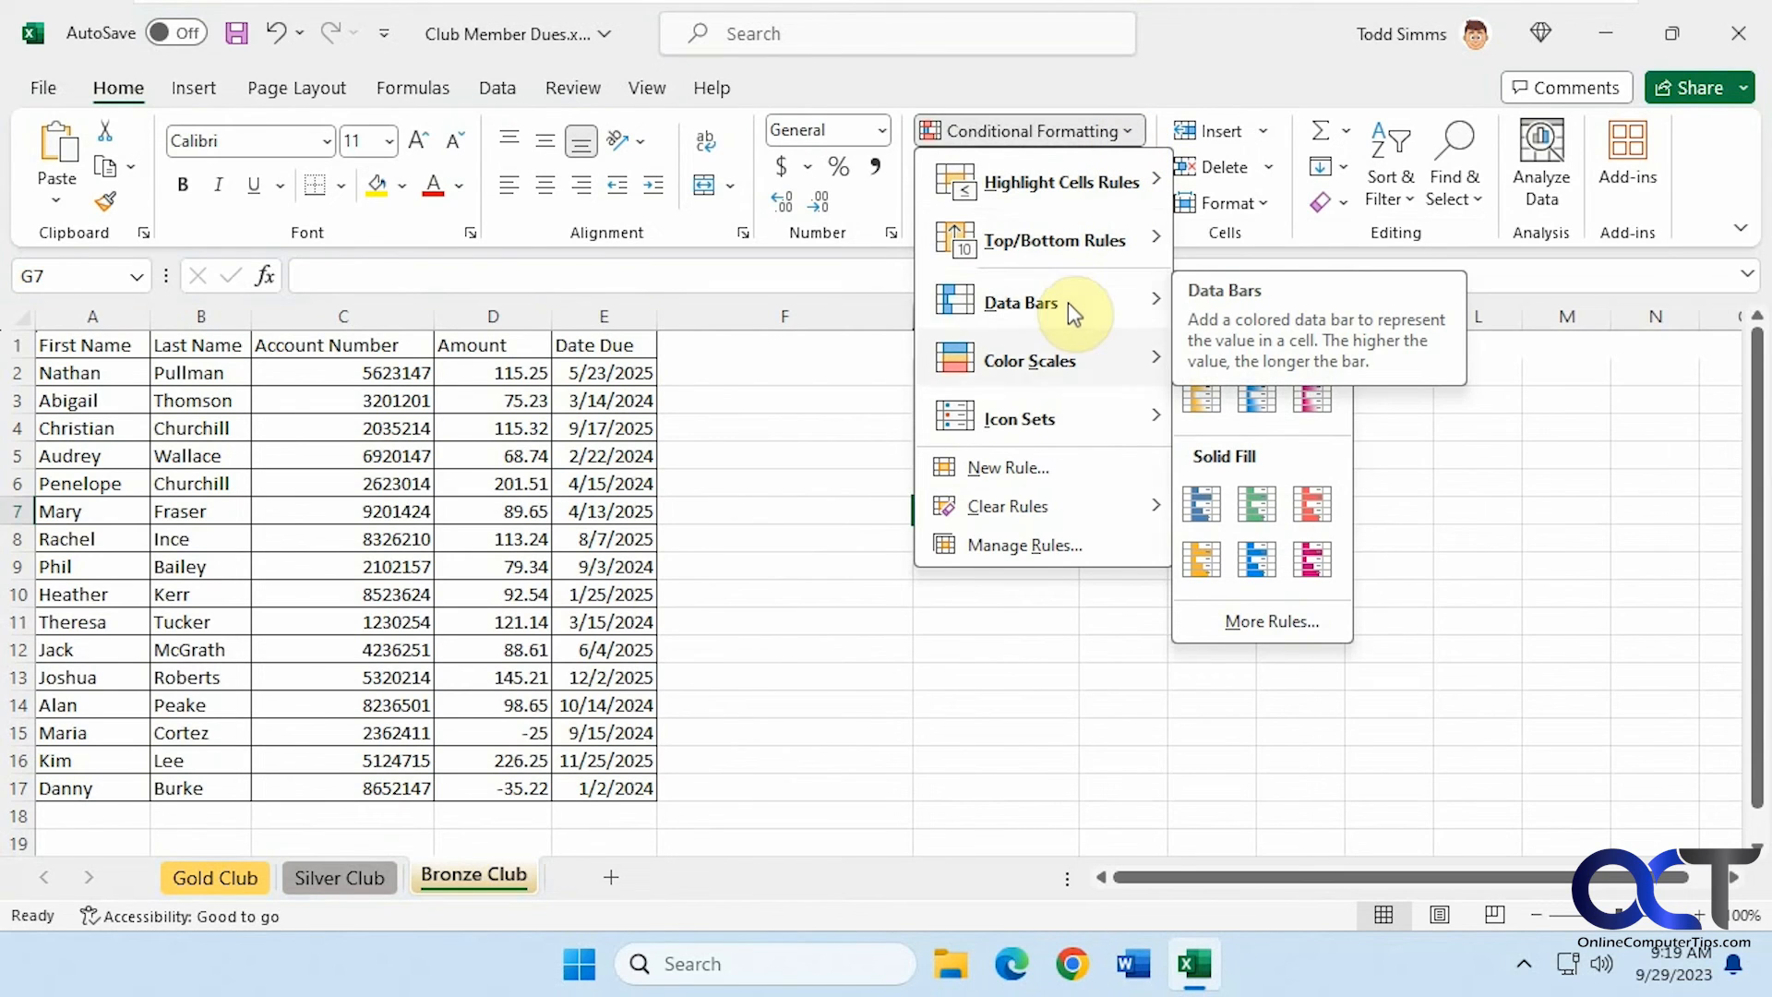
pyautogui.click(1037, 464)
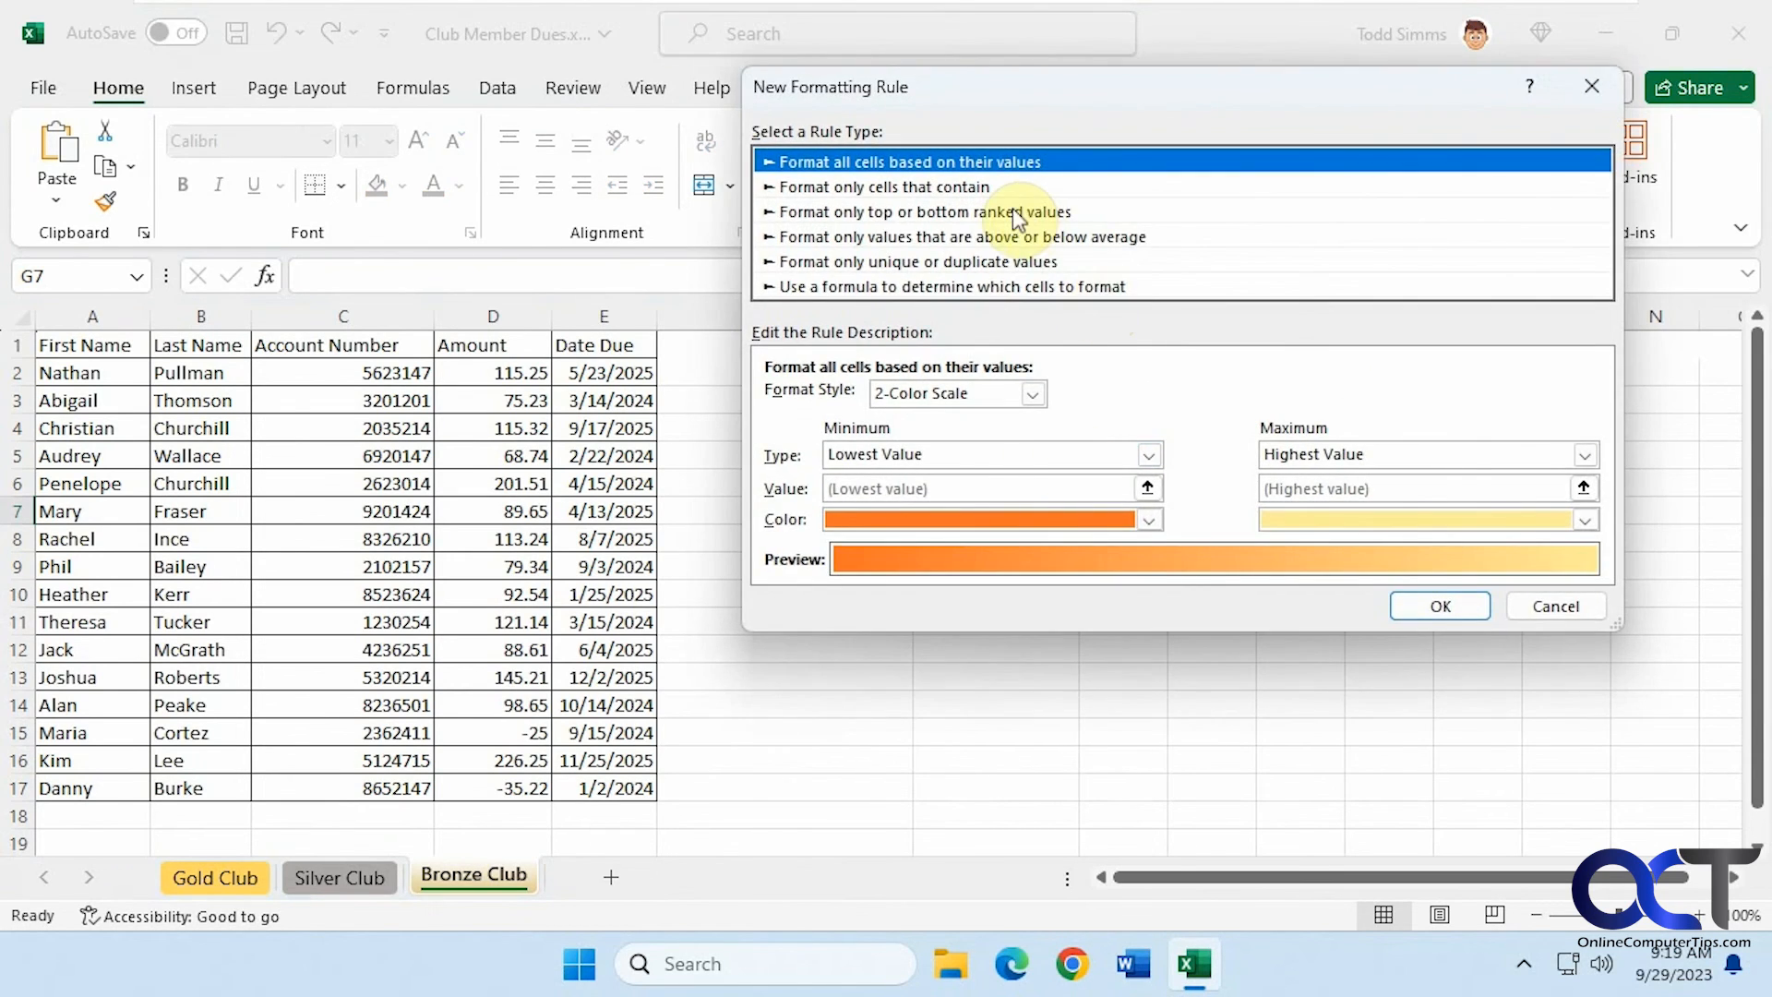